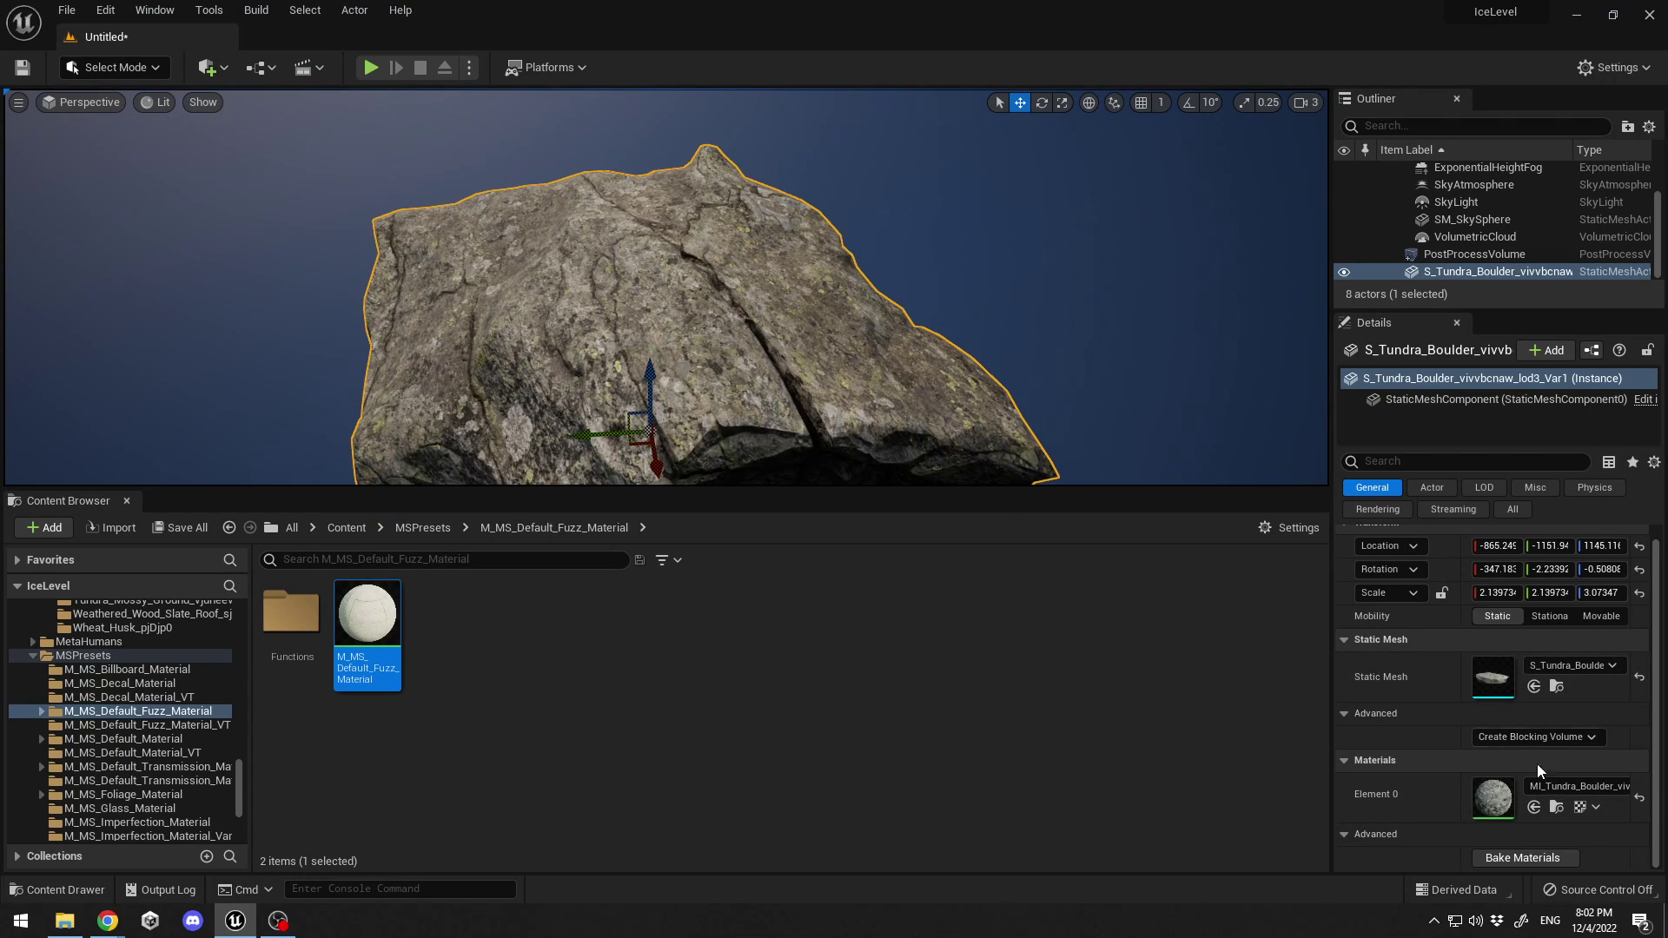
# Step: Open the boulder's material instance and locate its parent material, M_MS_Default_Fuzz_Material, among the project assets
pyautogui.doubleClick(1495, 797)
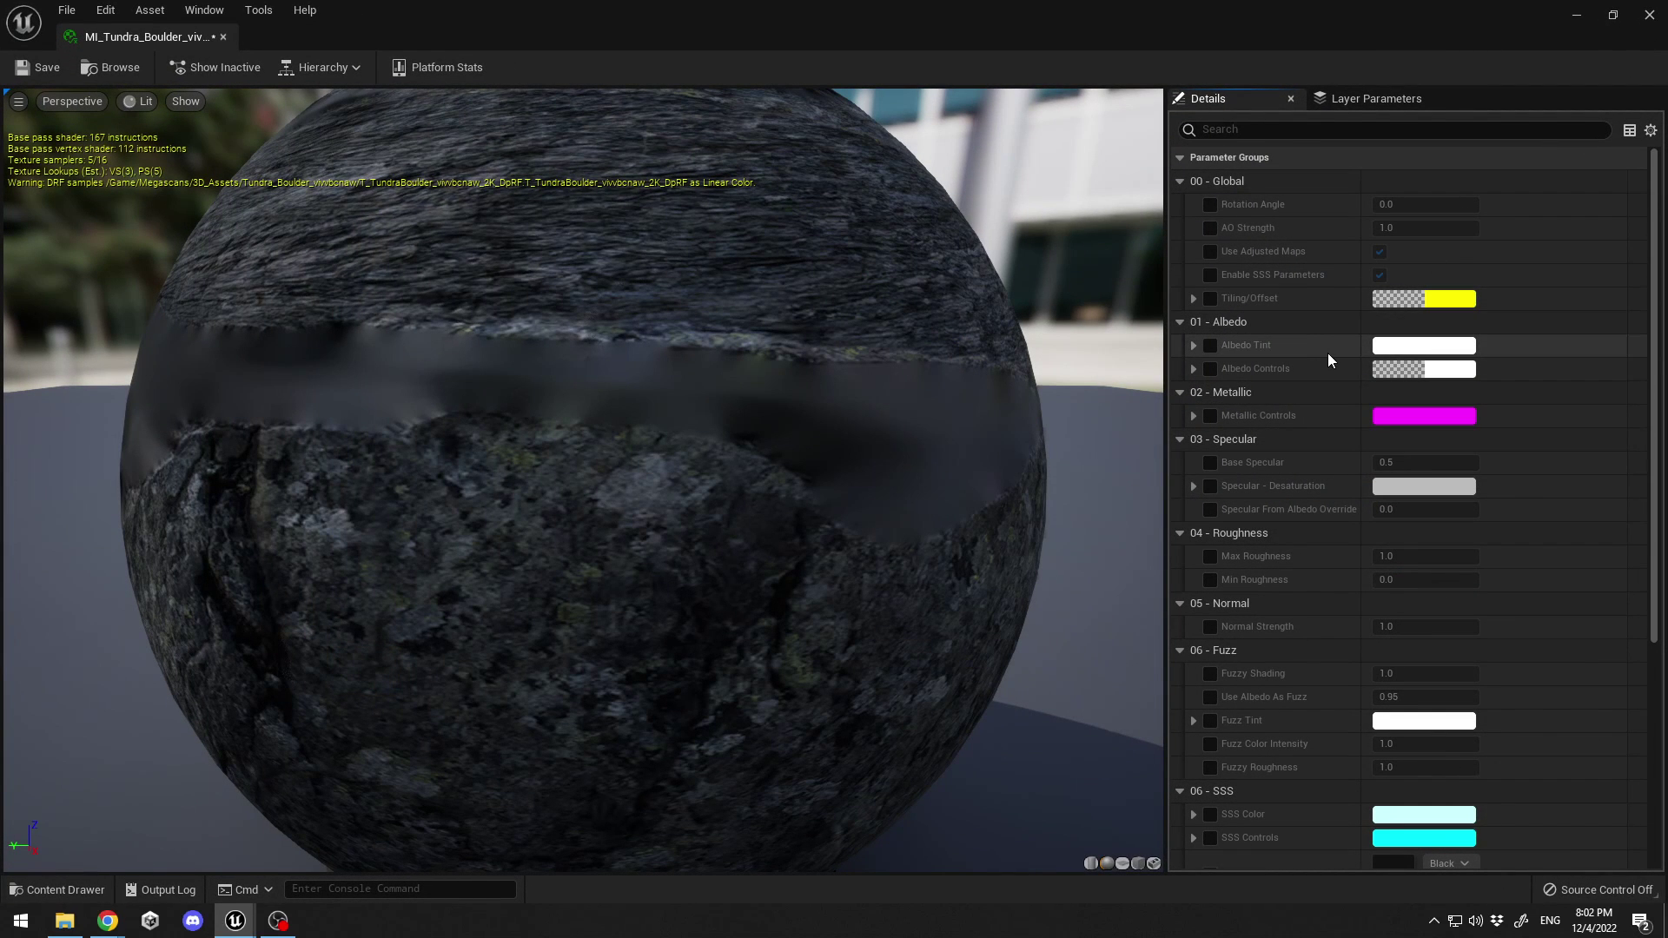
pyautogui.scroll(-12, 1345, 372)
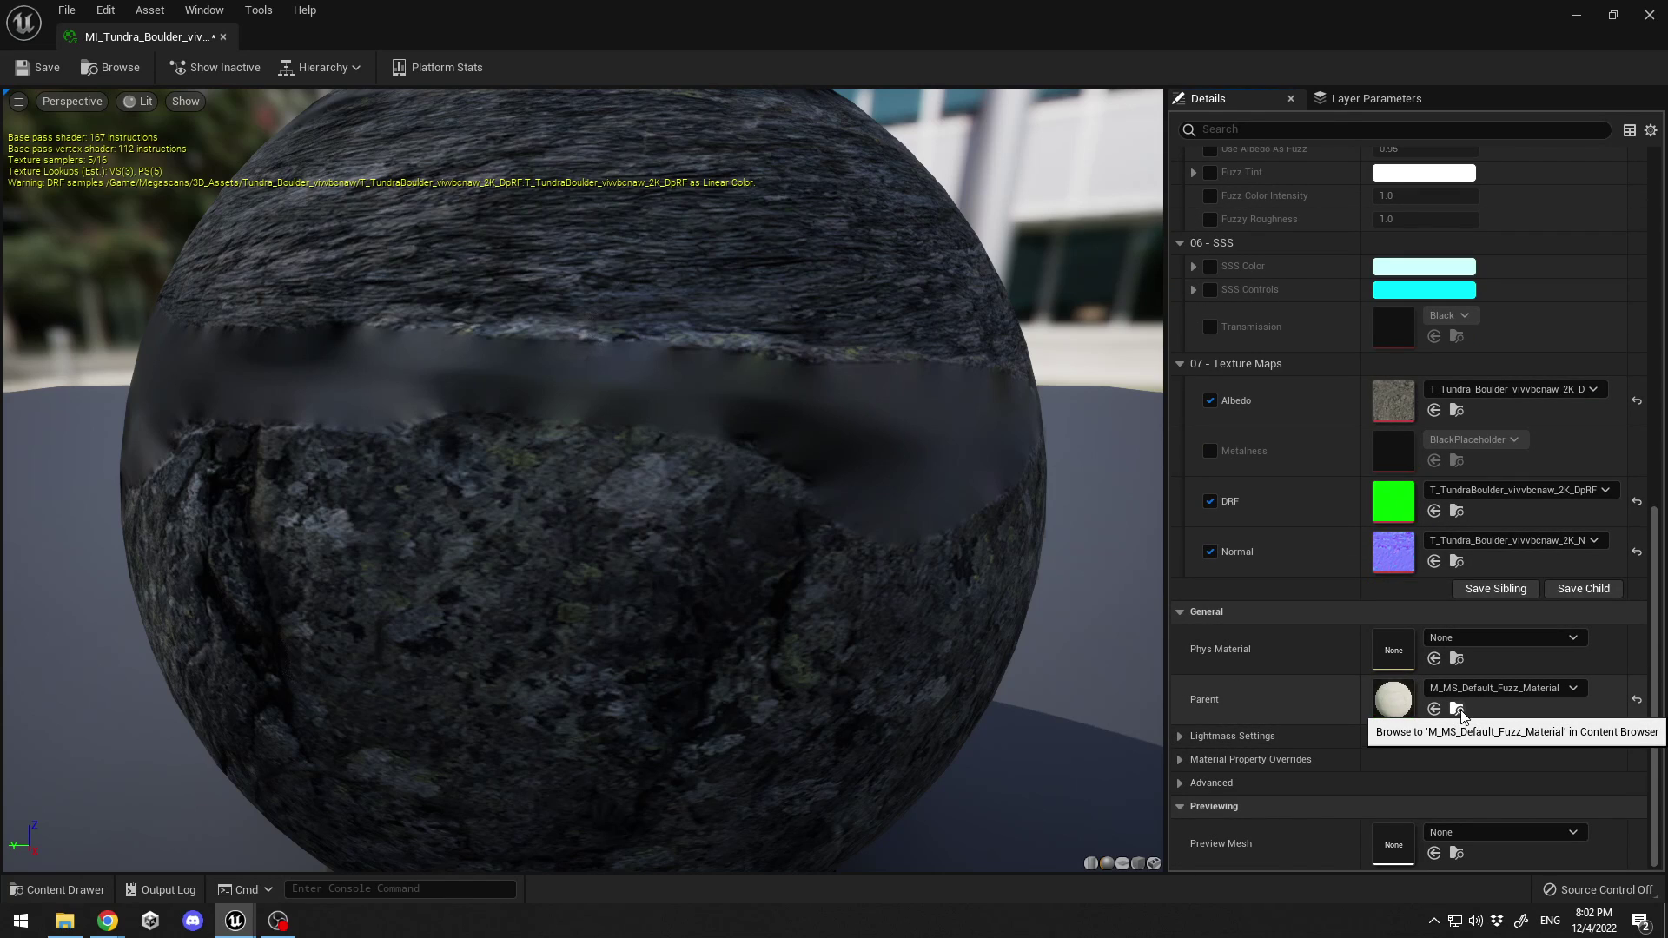
pyautogui.click(1613, 15)
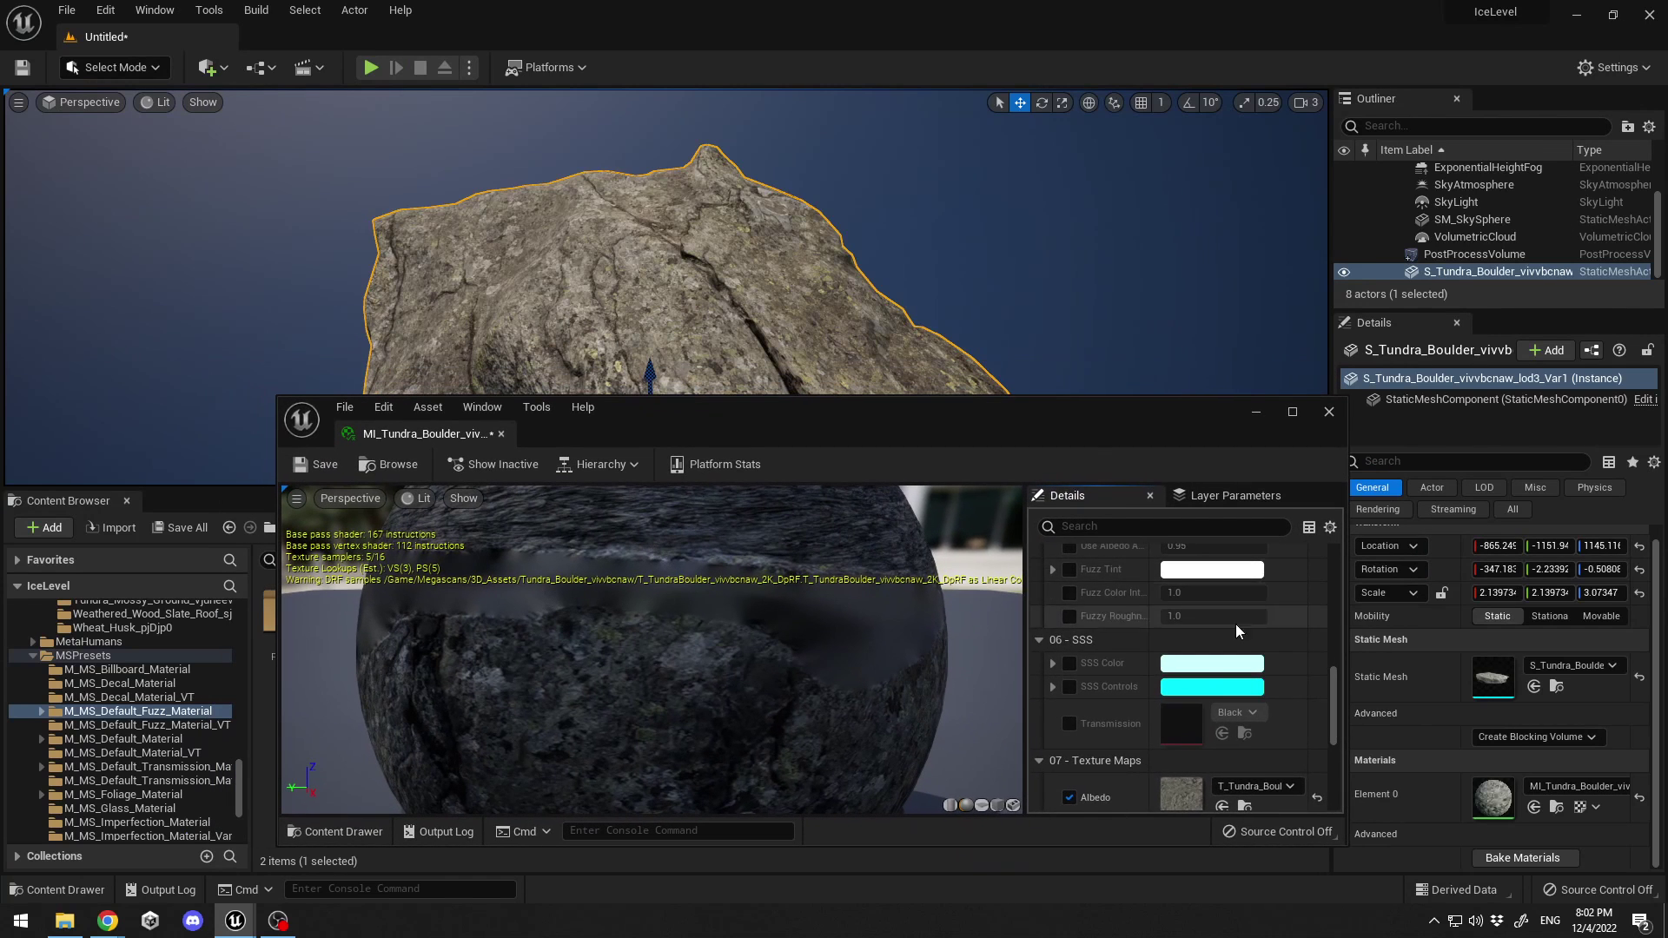
pyautogui.scroll(-5, 1236, 624)
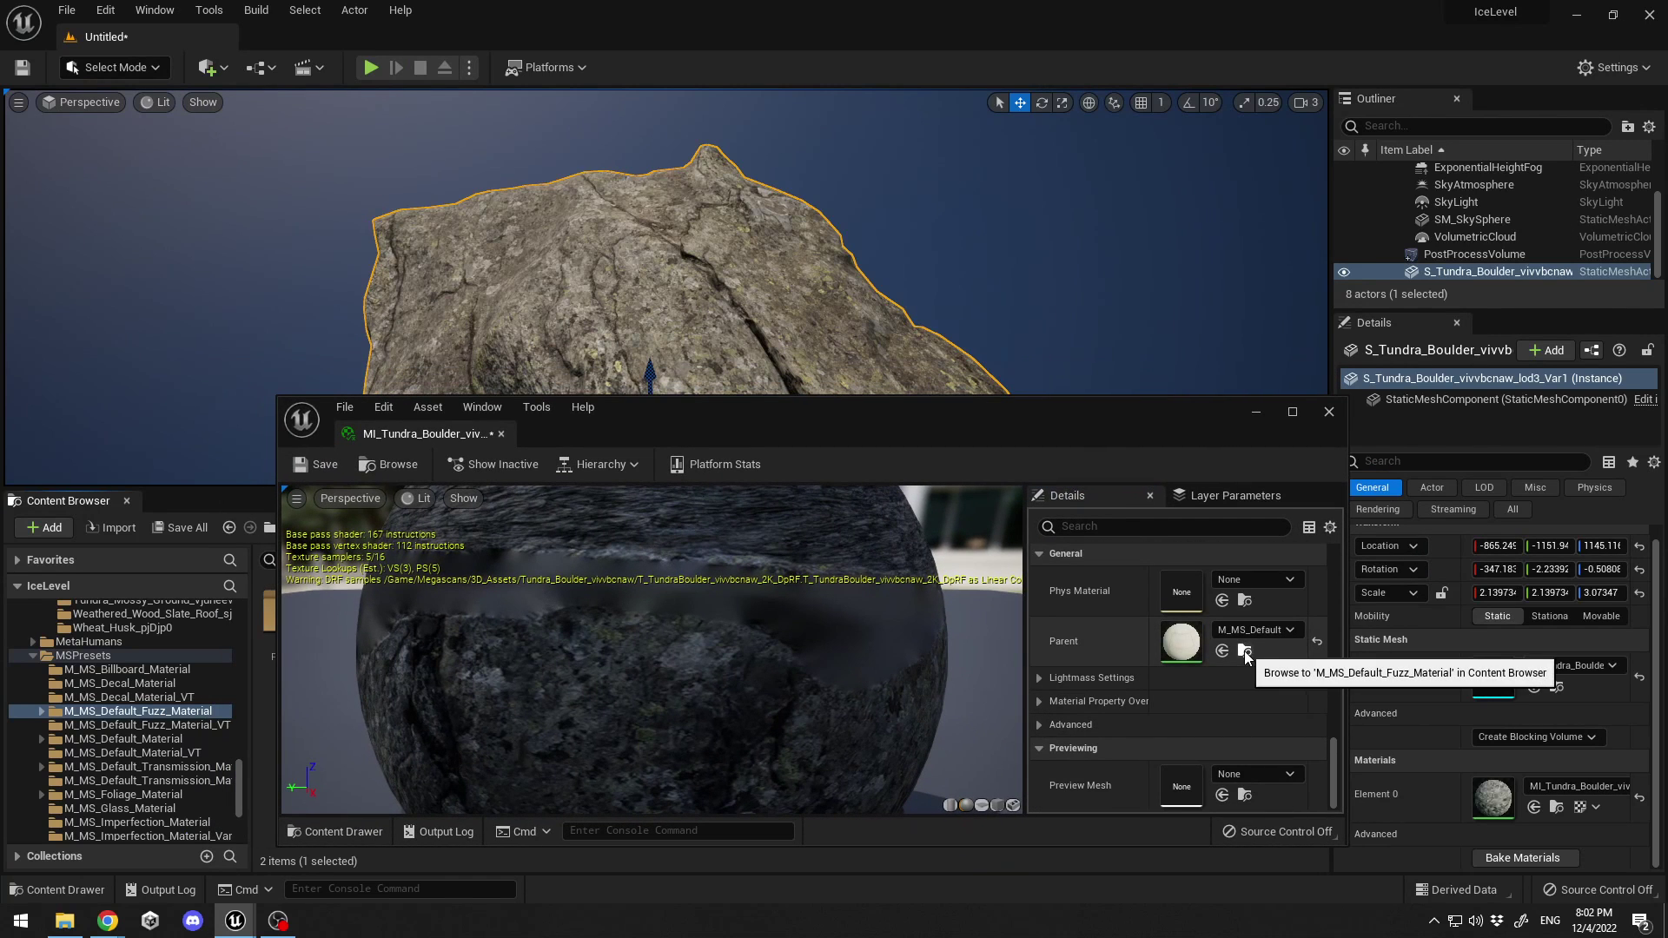
pyautogui.click(1244, 651)
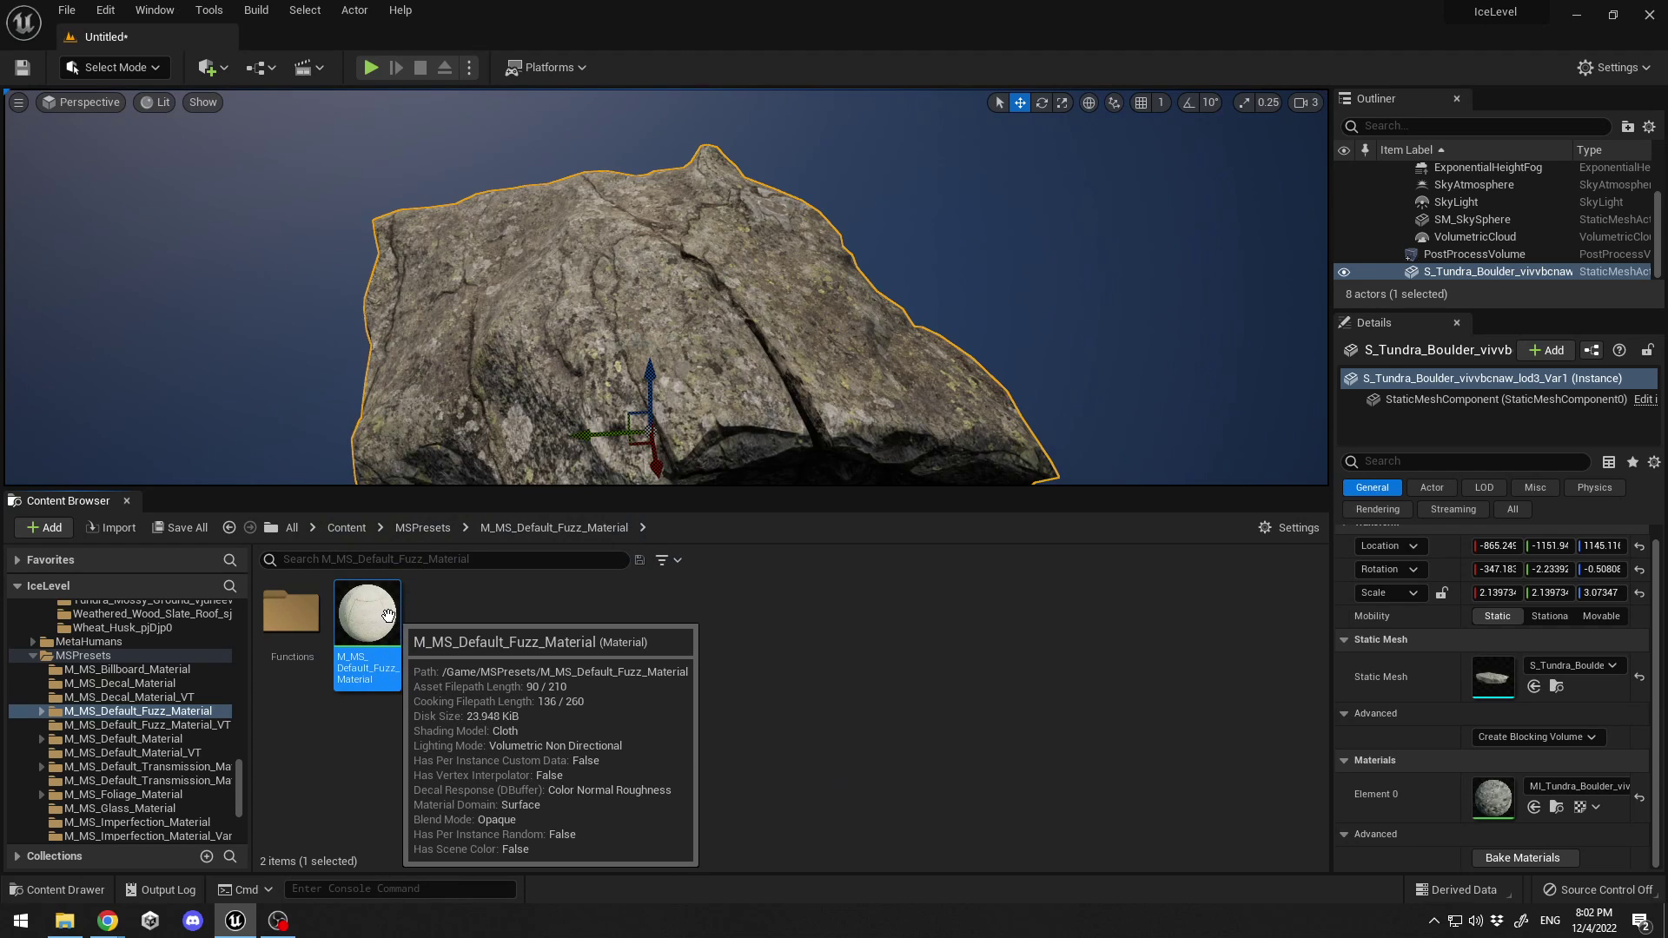
# Step: Open M_MS_Default_Fuzz_Material for editing and enlarge its editor window, leaving the project's asset list accessible
pyautogui.doubleClick(363, 615)
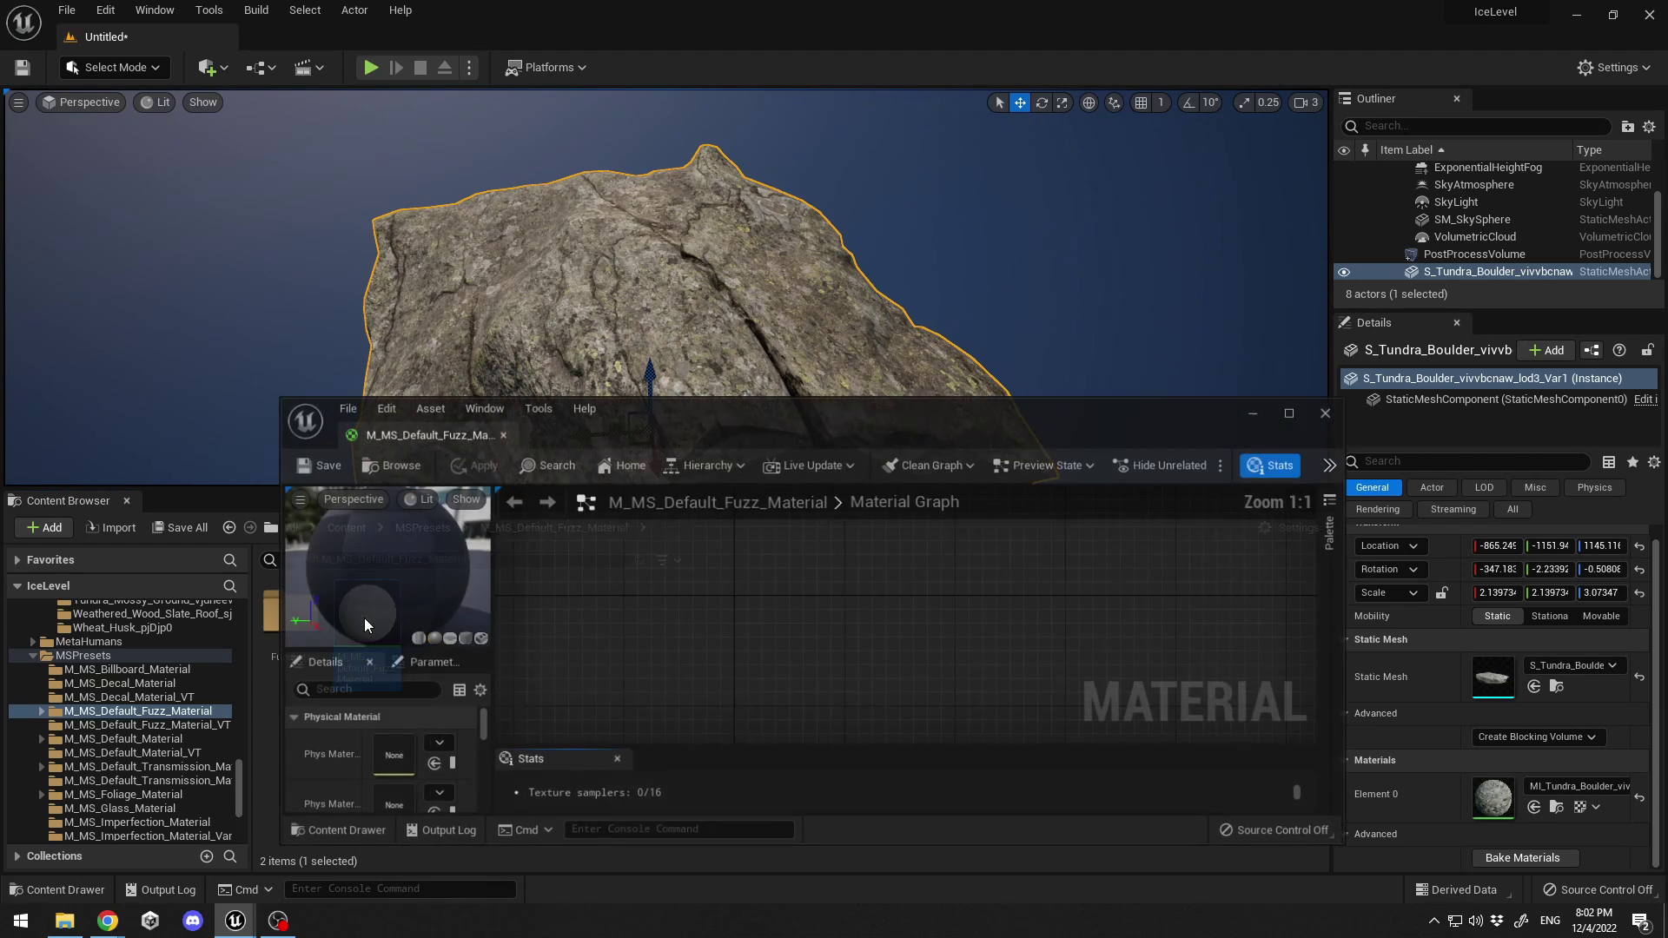
pyautogui.moveTo(1000, 408); pyautogui.dragTo(1100, 77)
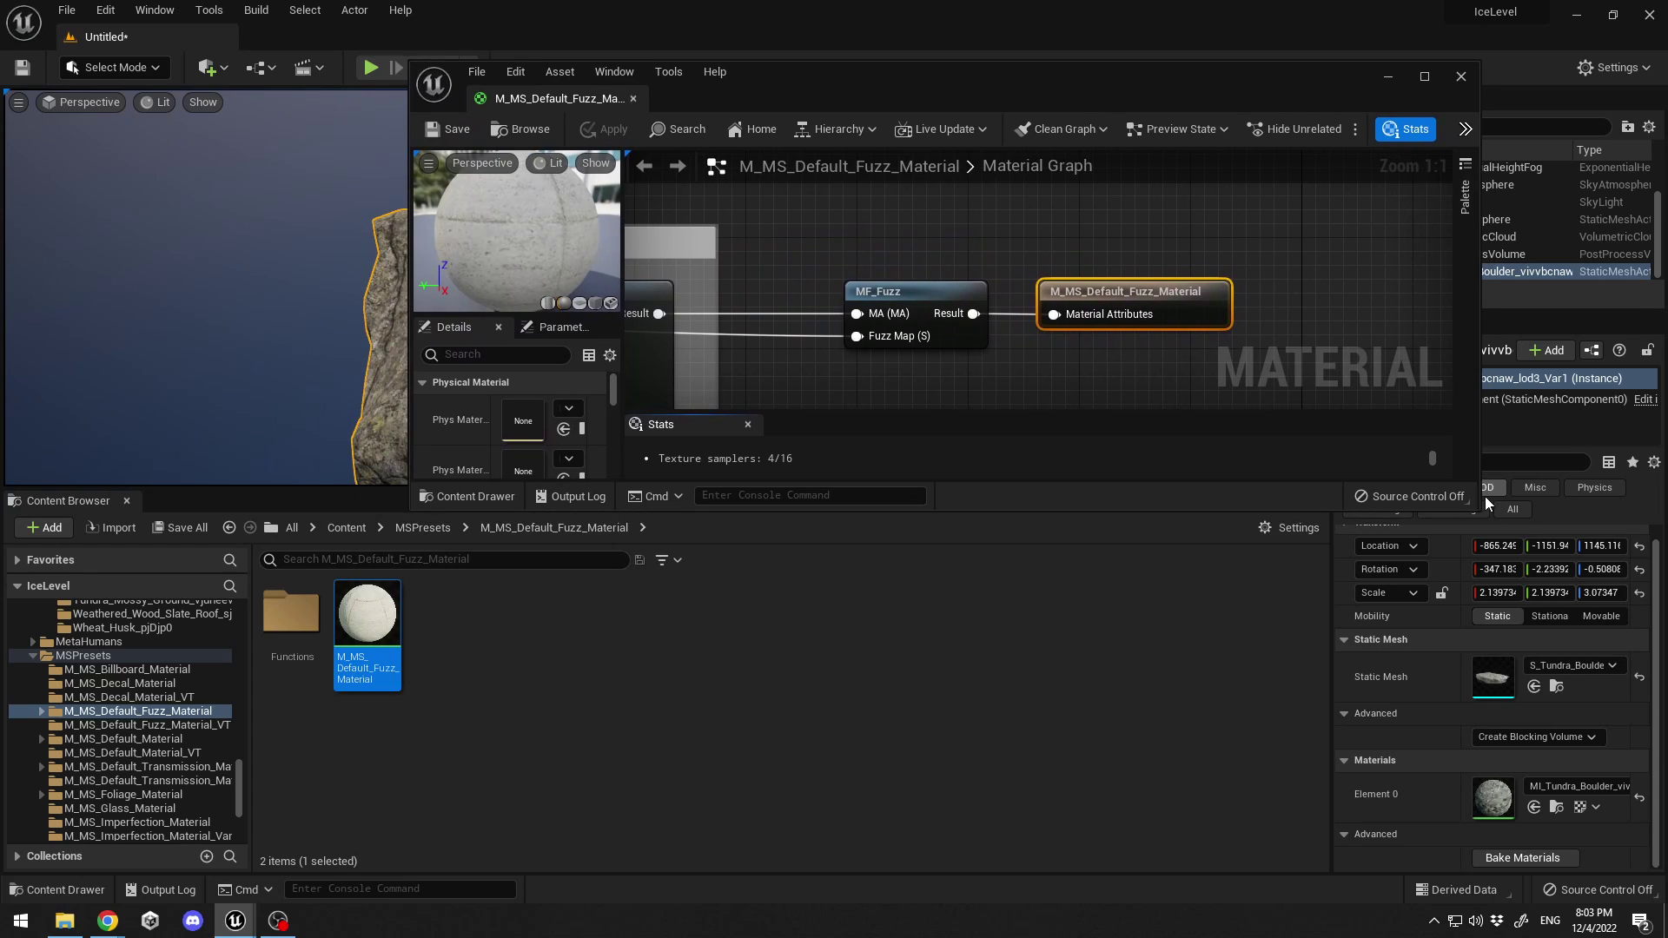
pyautogui.moveTo(1473, 512); pyautogui.dragTo(1608, 890)
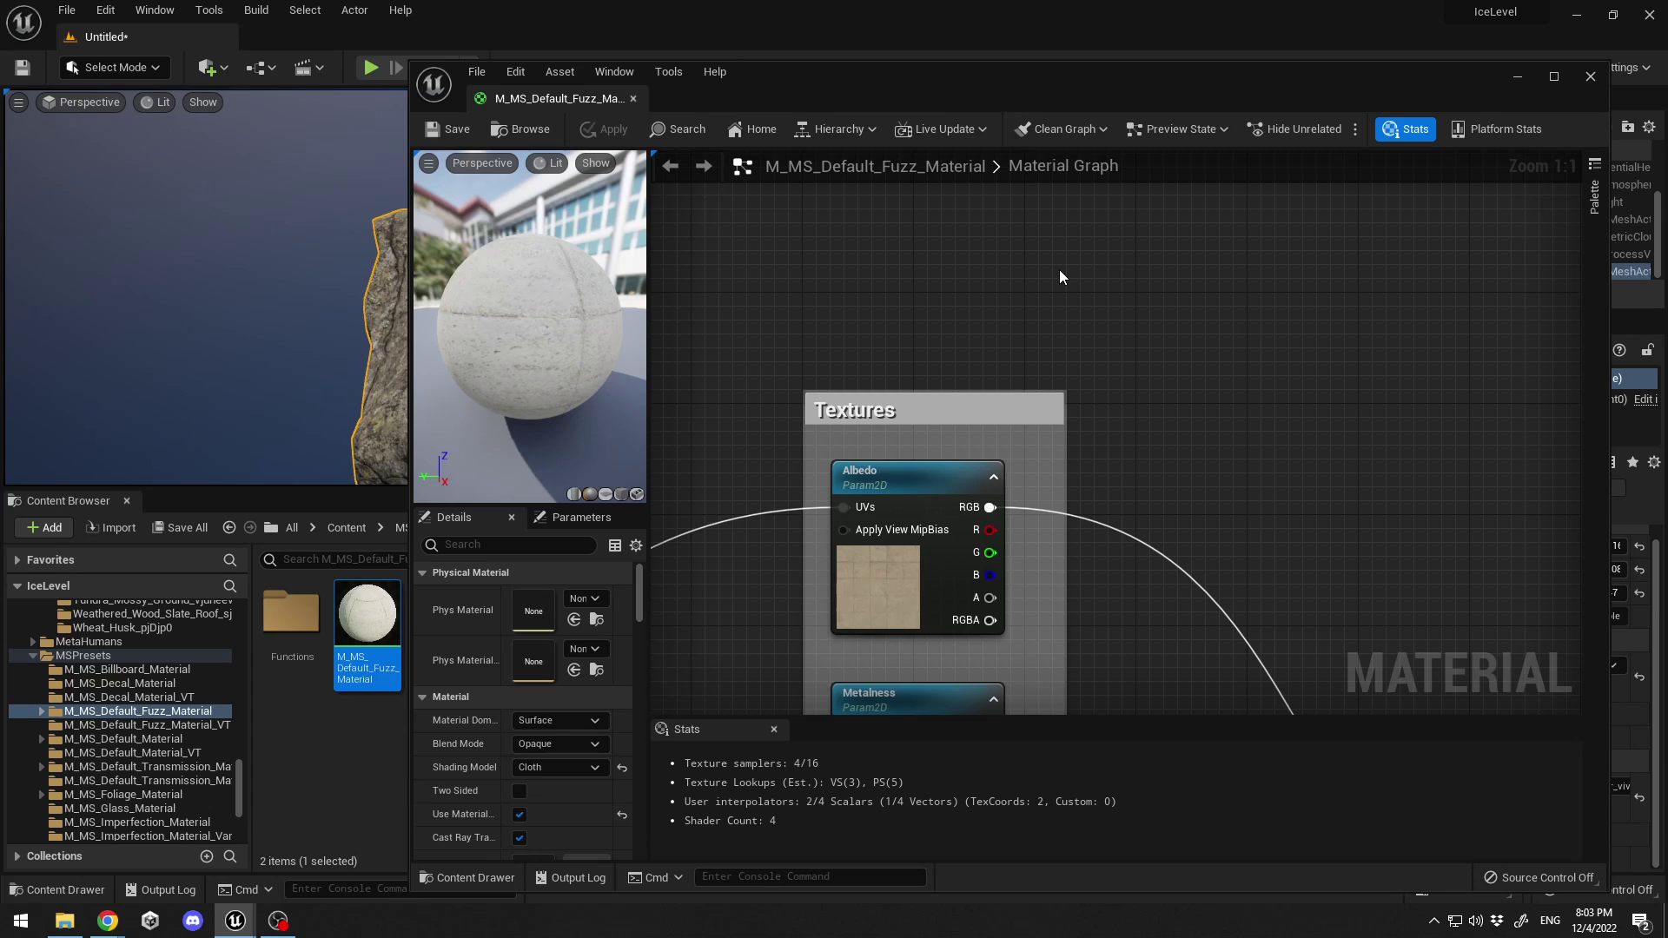
# Step: Search the whole Content folder for "snow" assets
pyautogui.click(292, 557)
pyautogui.write('s')
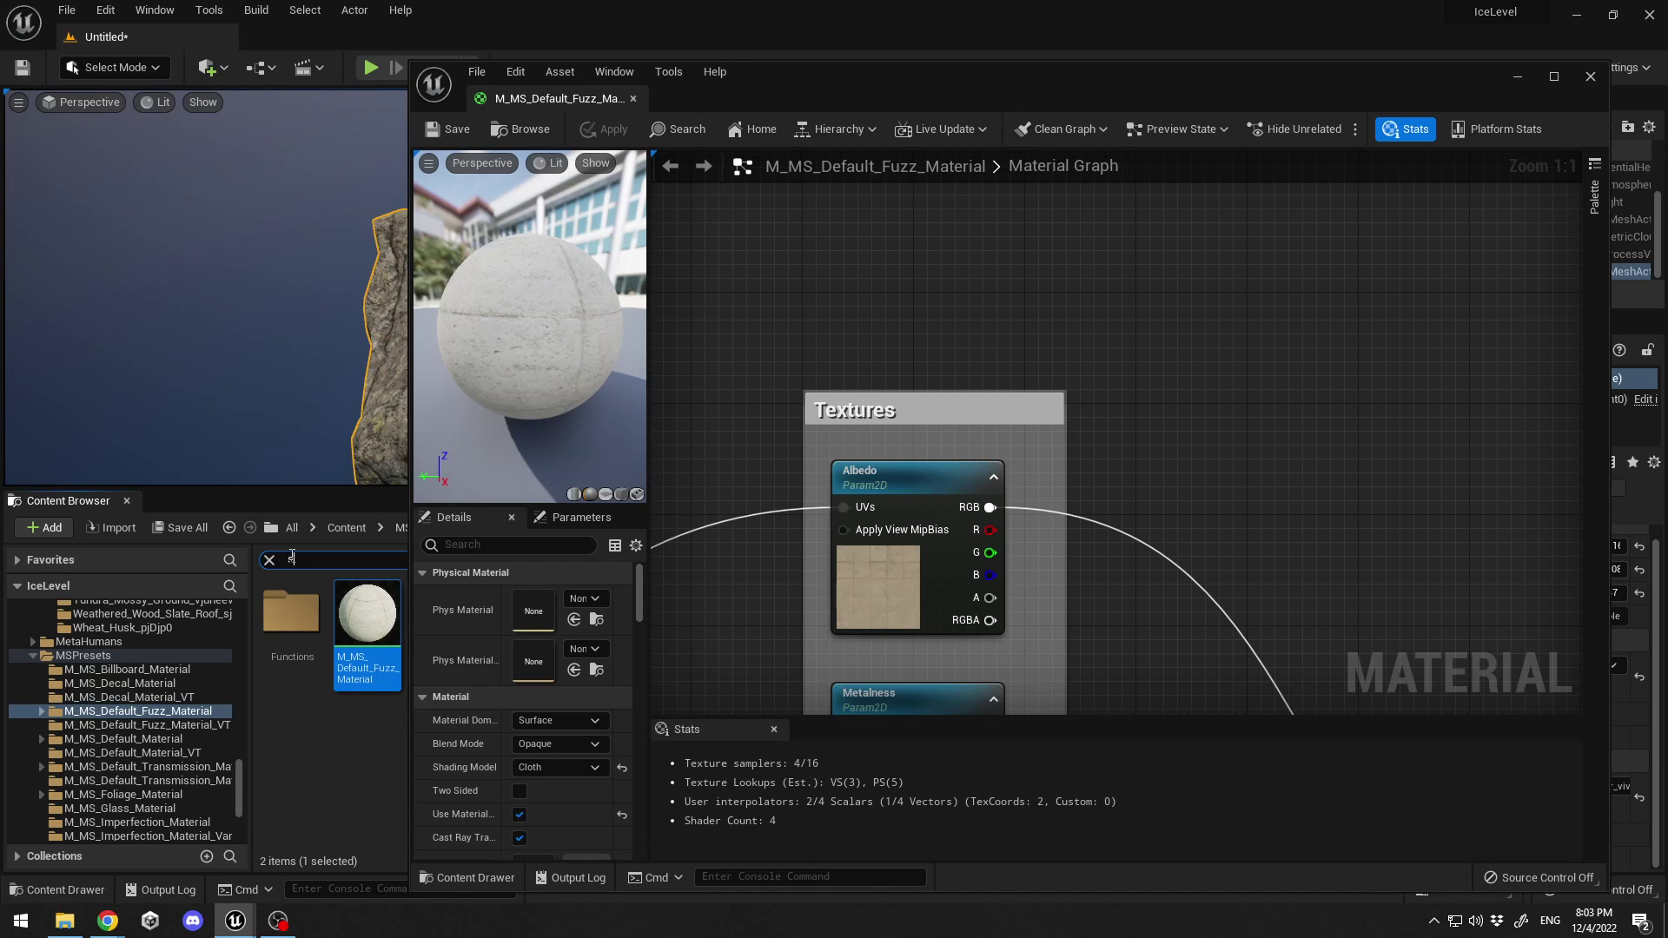
pyautogui.write('now')
pyautogui.scroll(10, 185, 714)
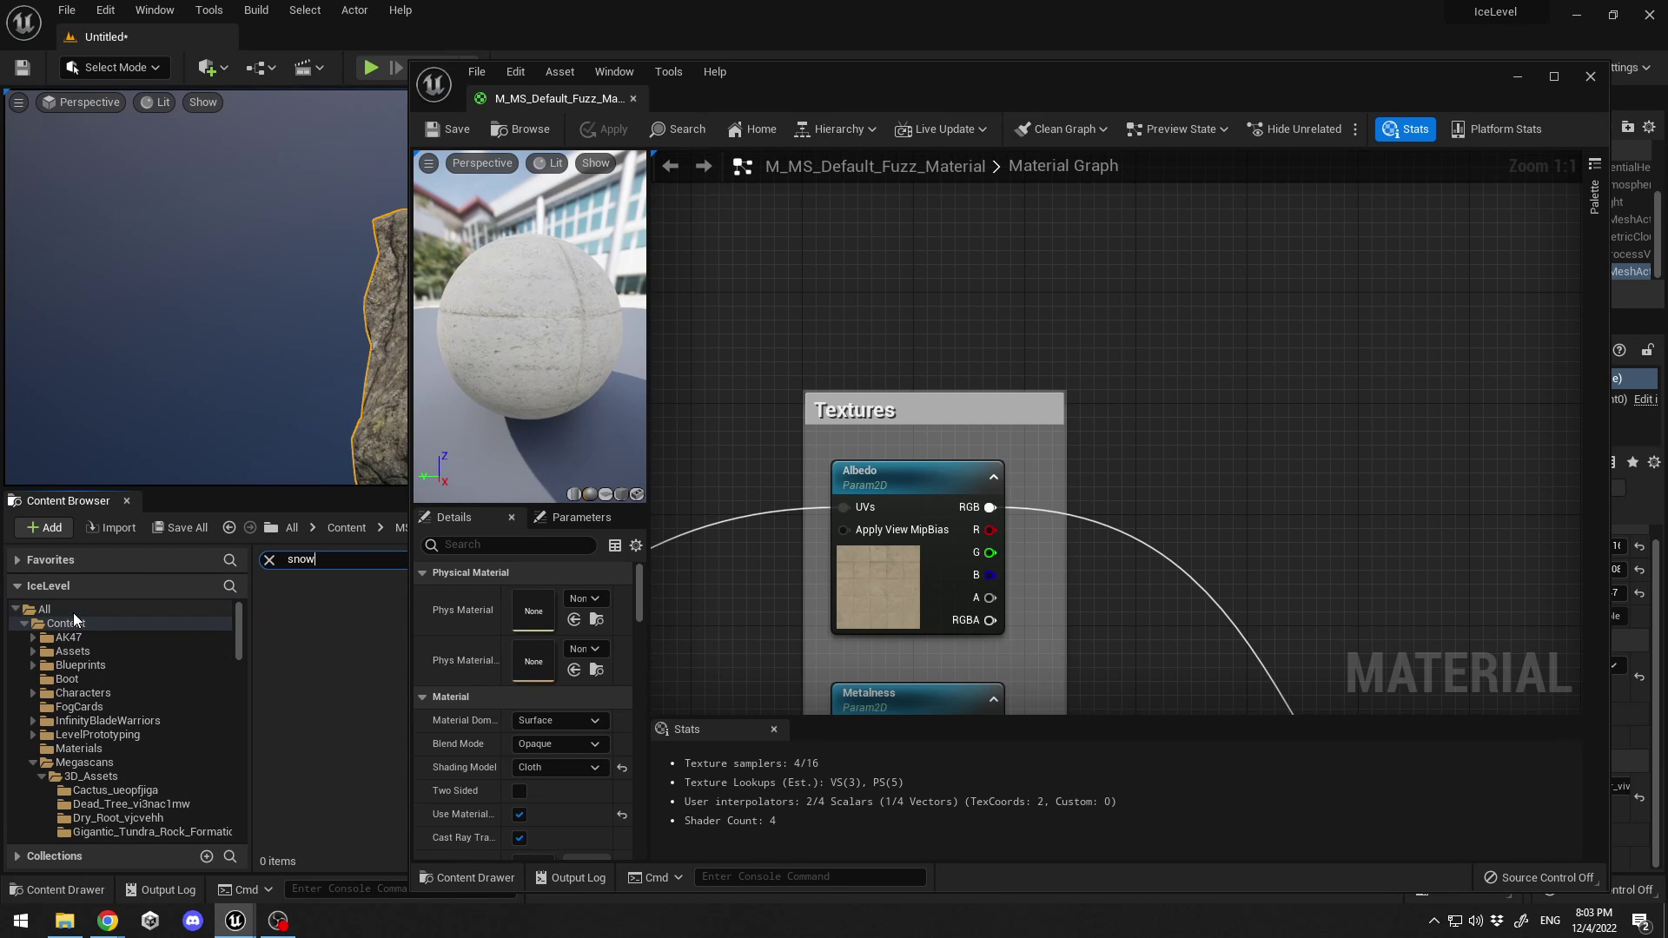
pyautogui.click(69, 623)
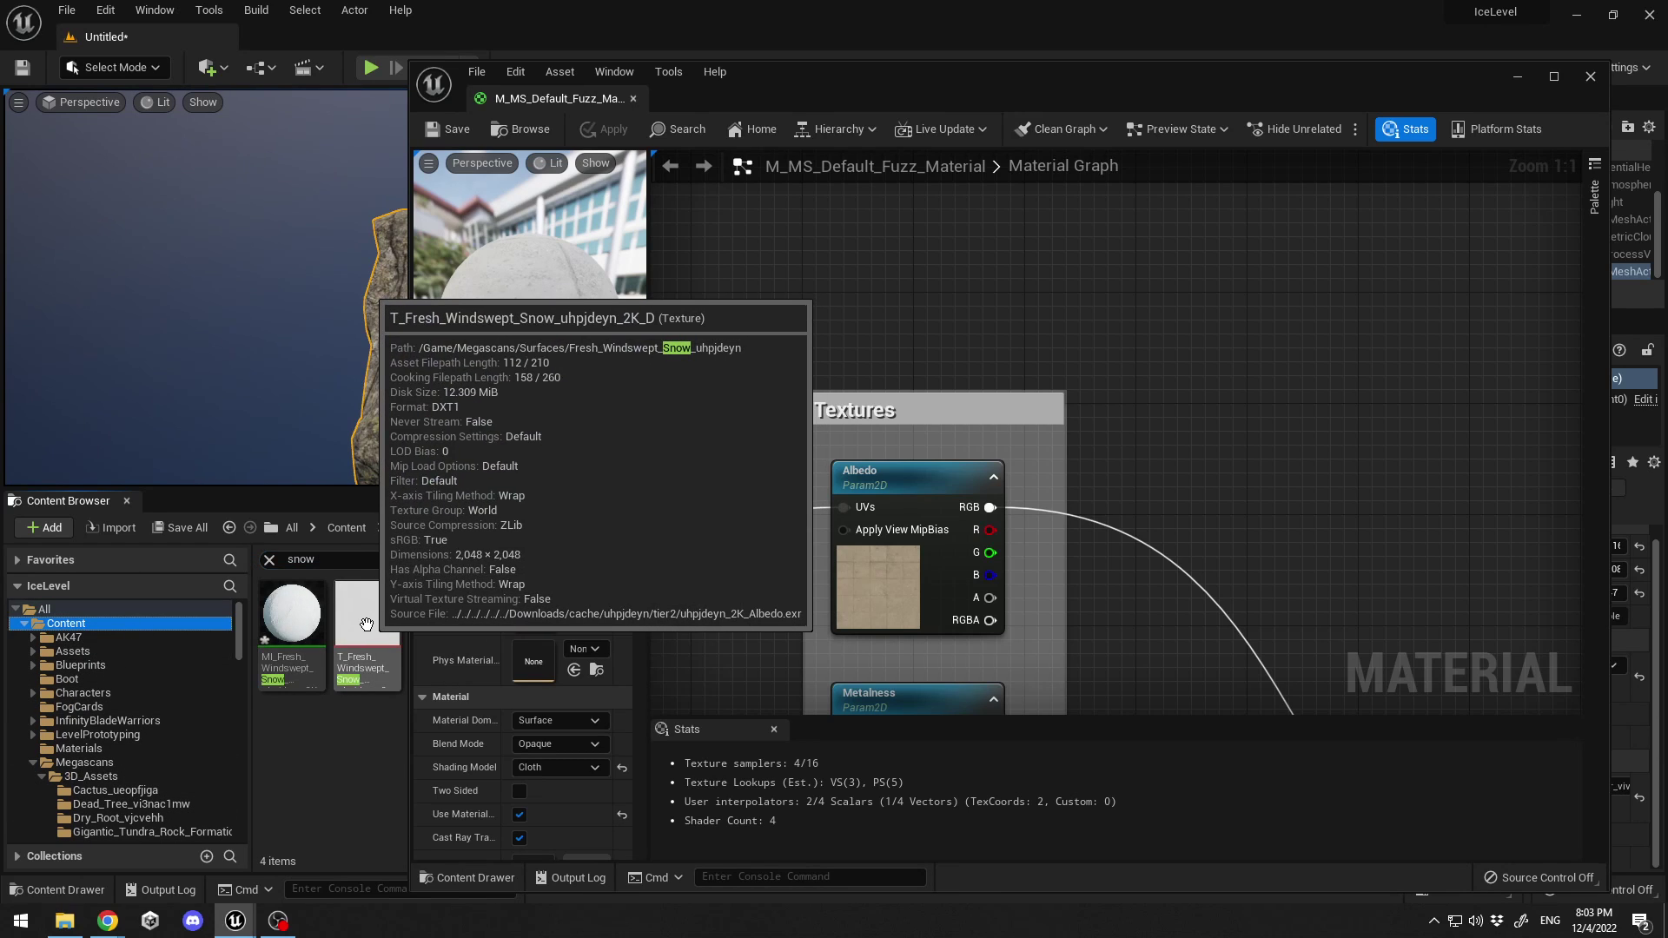
# Step: Add the T_Fresh_Windswept_Snow albedo texture to the material graph as a Texture Sample above the Textures group
pyautogui.moveTo(379, 622); pyautogui.dragTo(986, 235)
pyautogui.moveTo(1277, 332); pyautogui.dragTo(1106, 468, button='right')
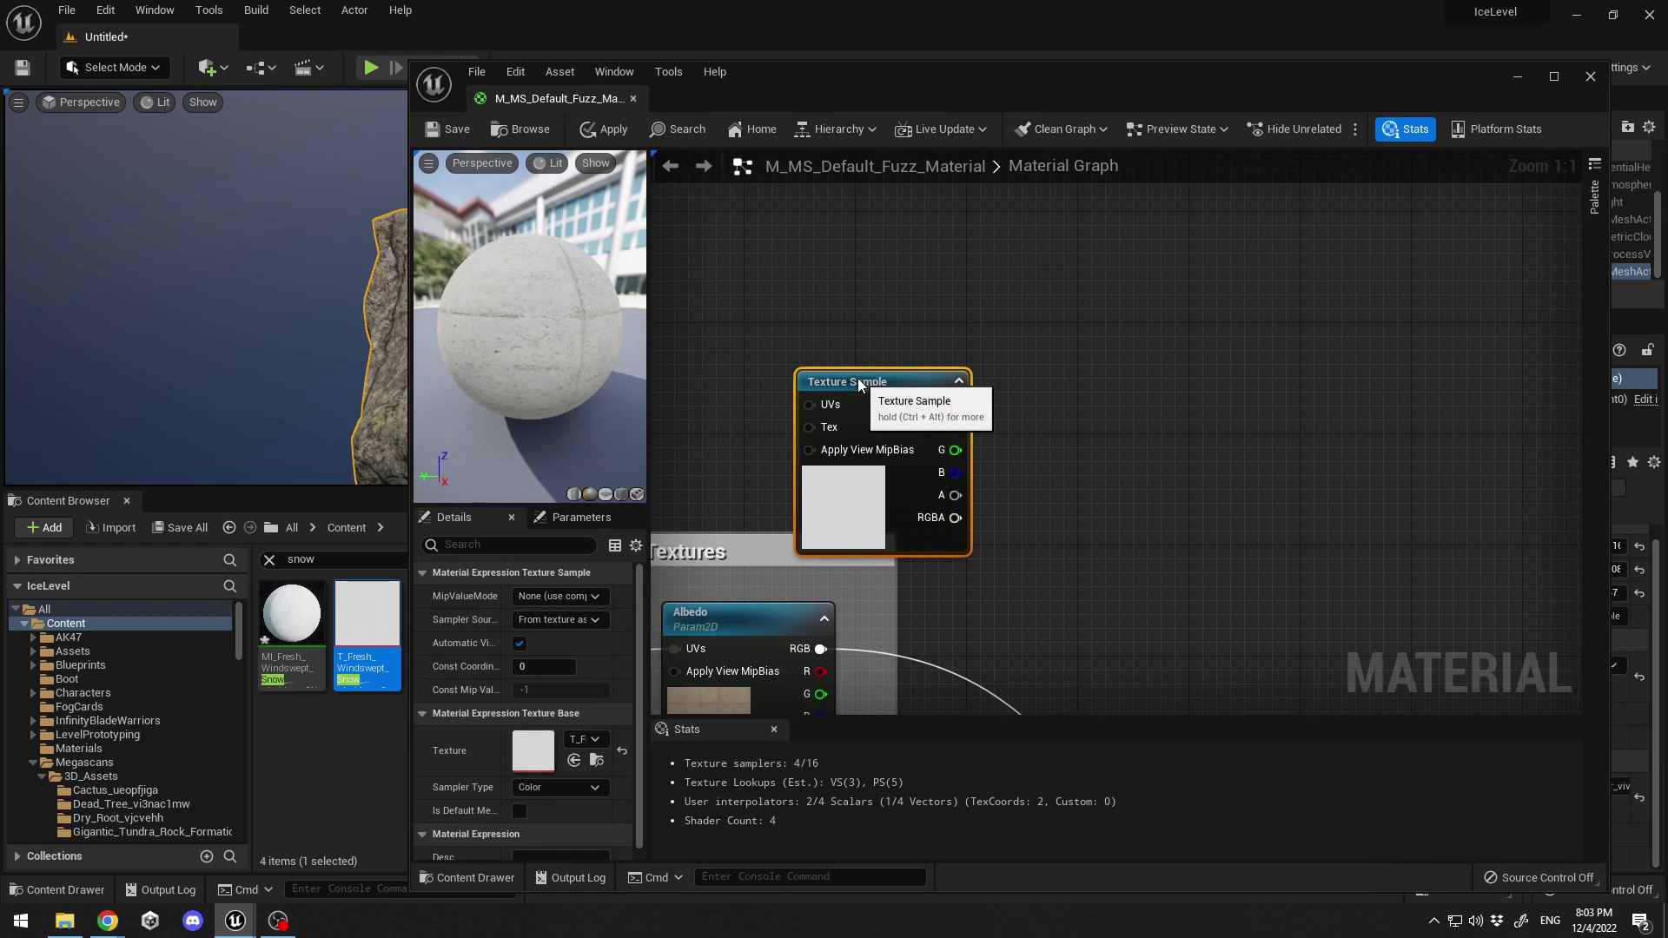
pyautogui.moveTo(864, 382); pyautogui.dragTo(847, 251)
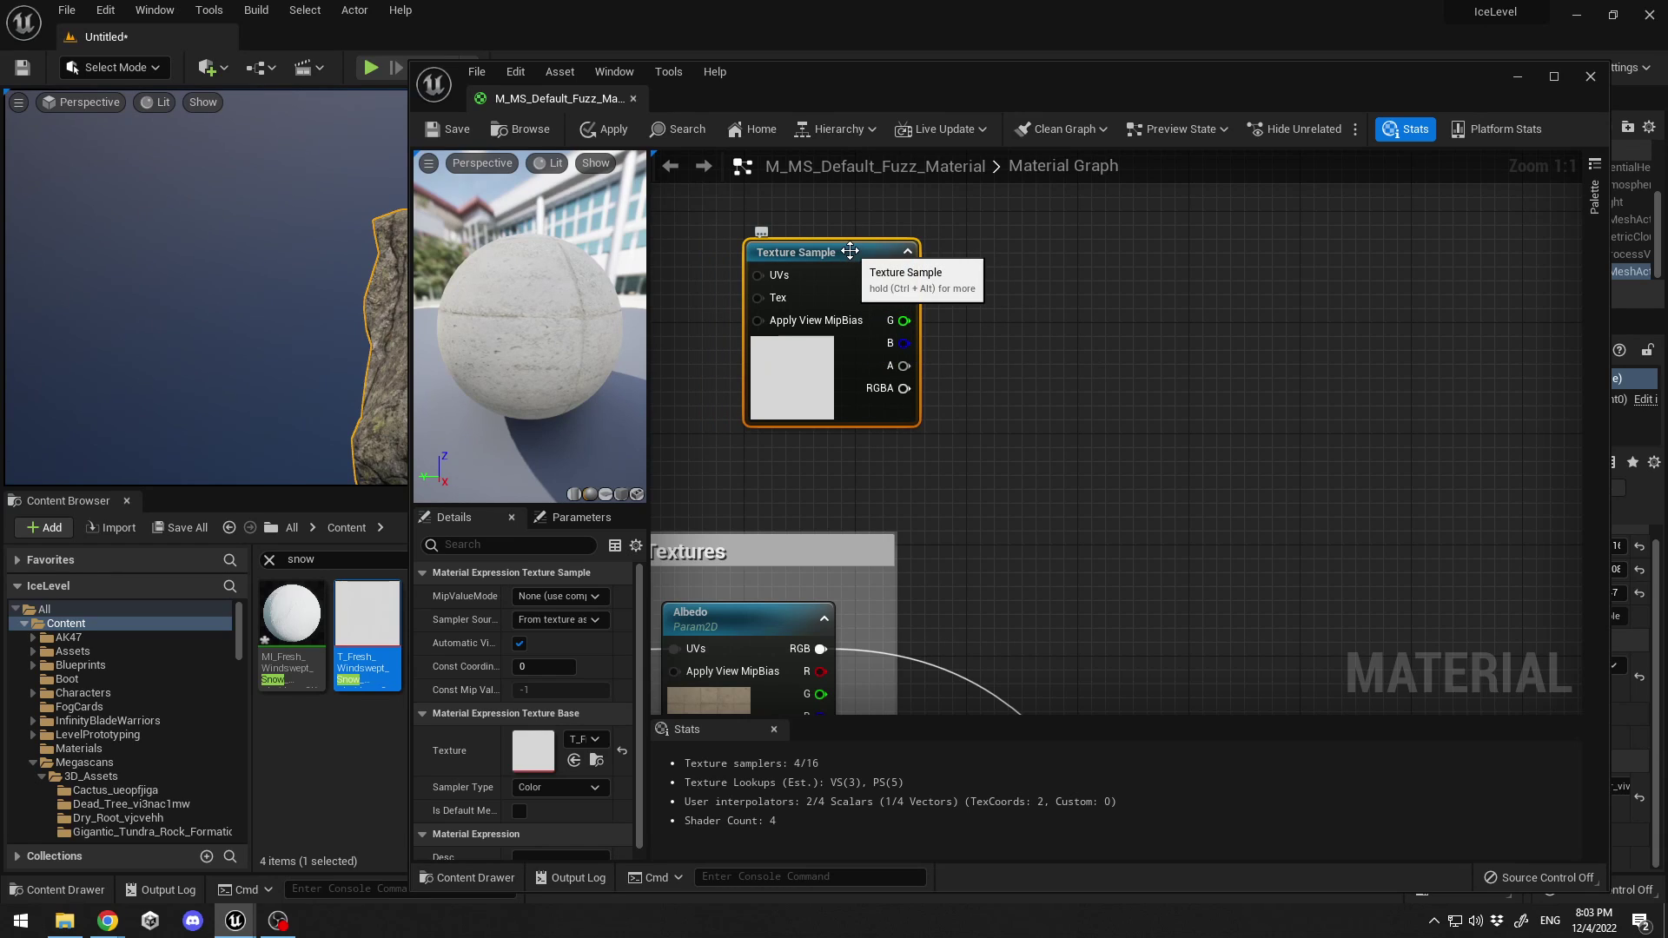
pyautogui.moveTo(850, 251); pyautogui.dragTo(834, 211)
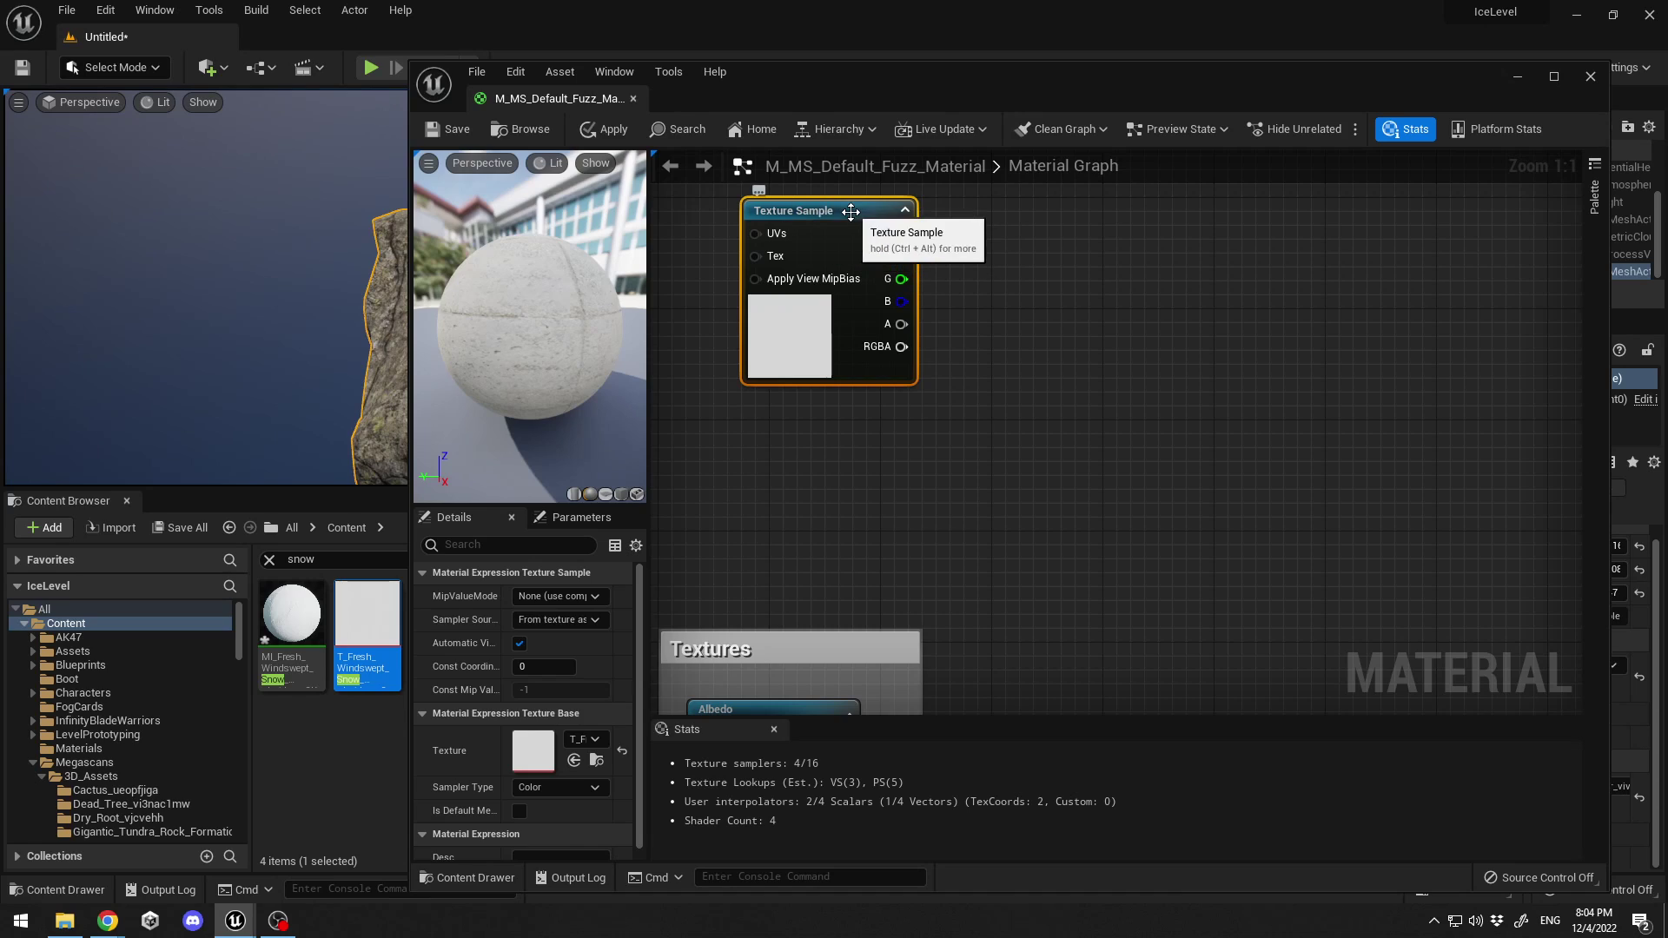
# Step: Add a WorldAlignedBlend node and place it below and to the right of the snow Texture Sample
pyautogui.rightClick(1117, 408)
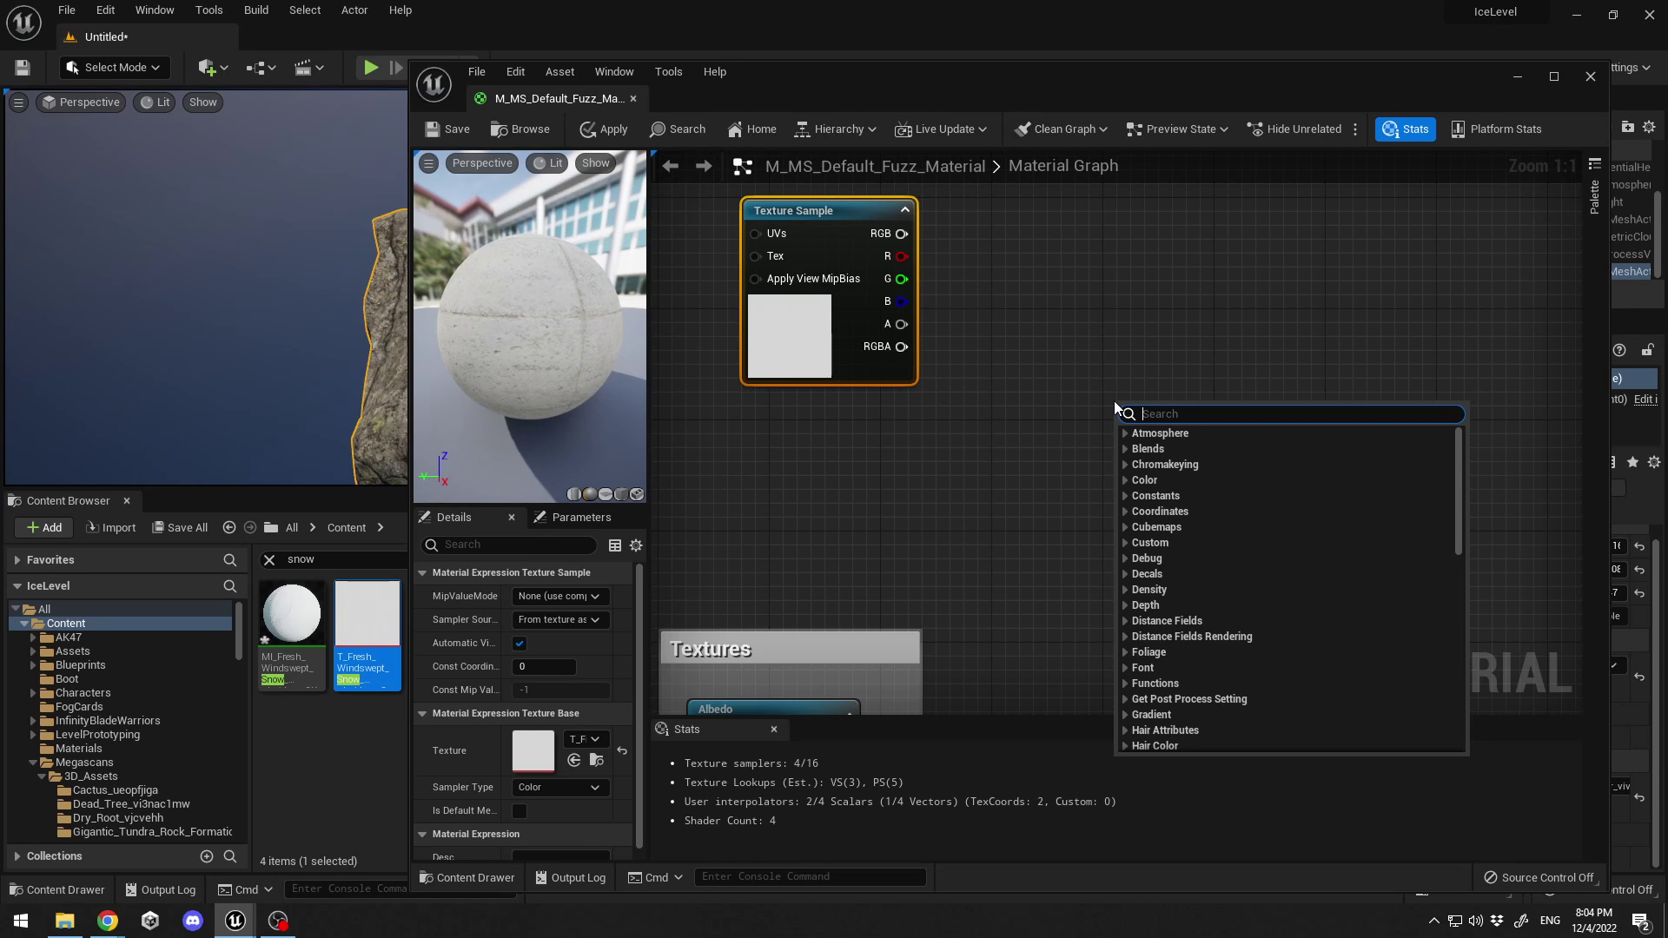
pyautogui.write('worldalin')
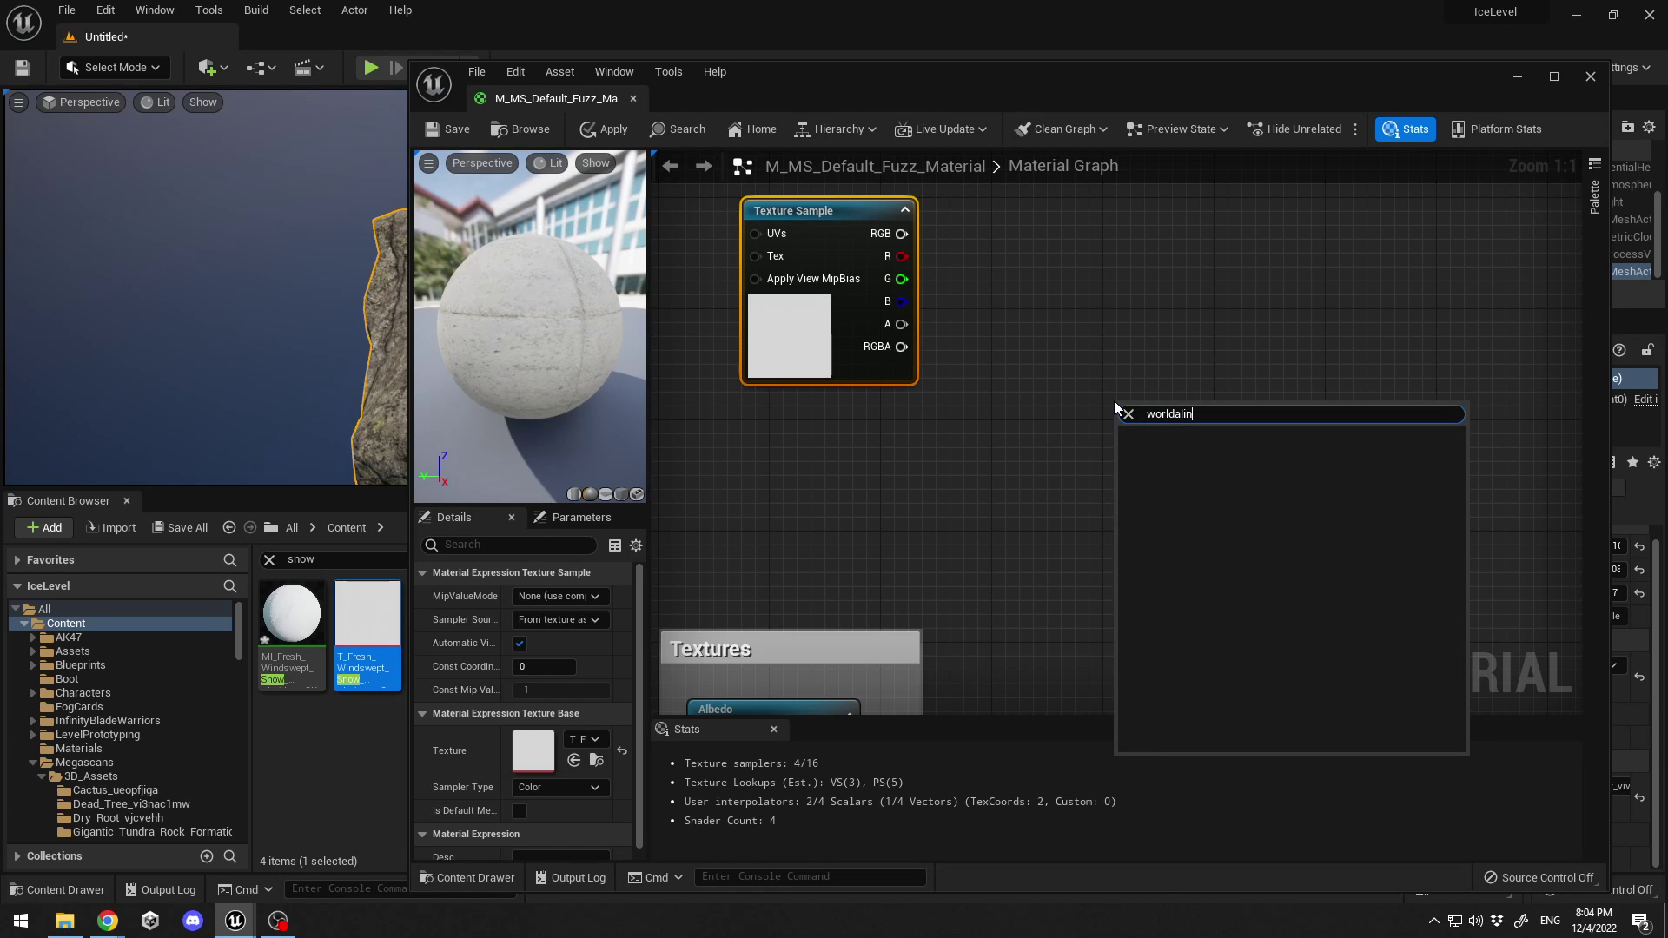
pyautogui.press('BackSpace')
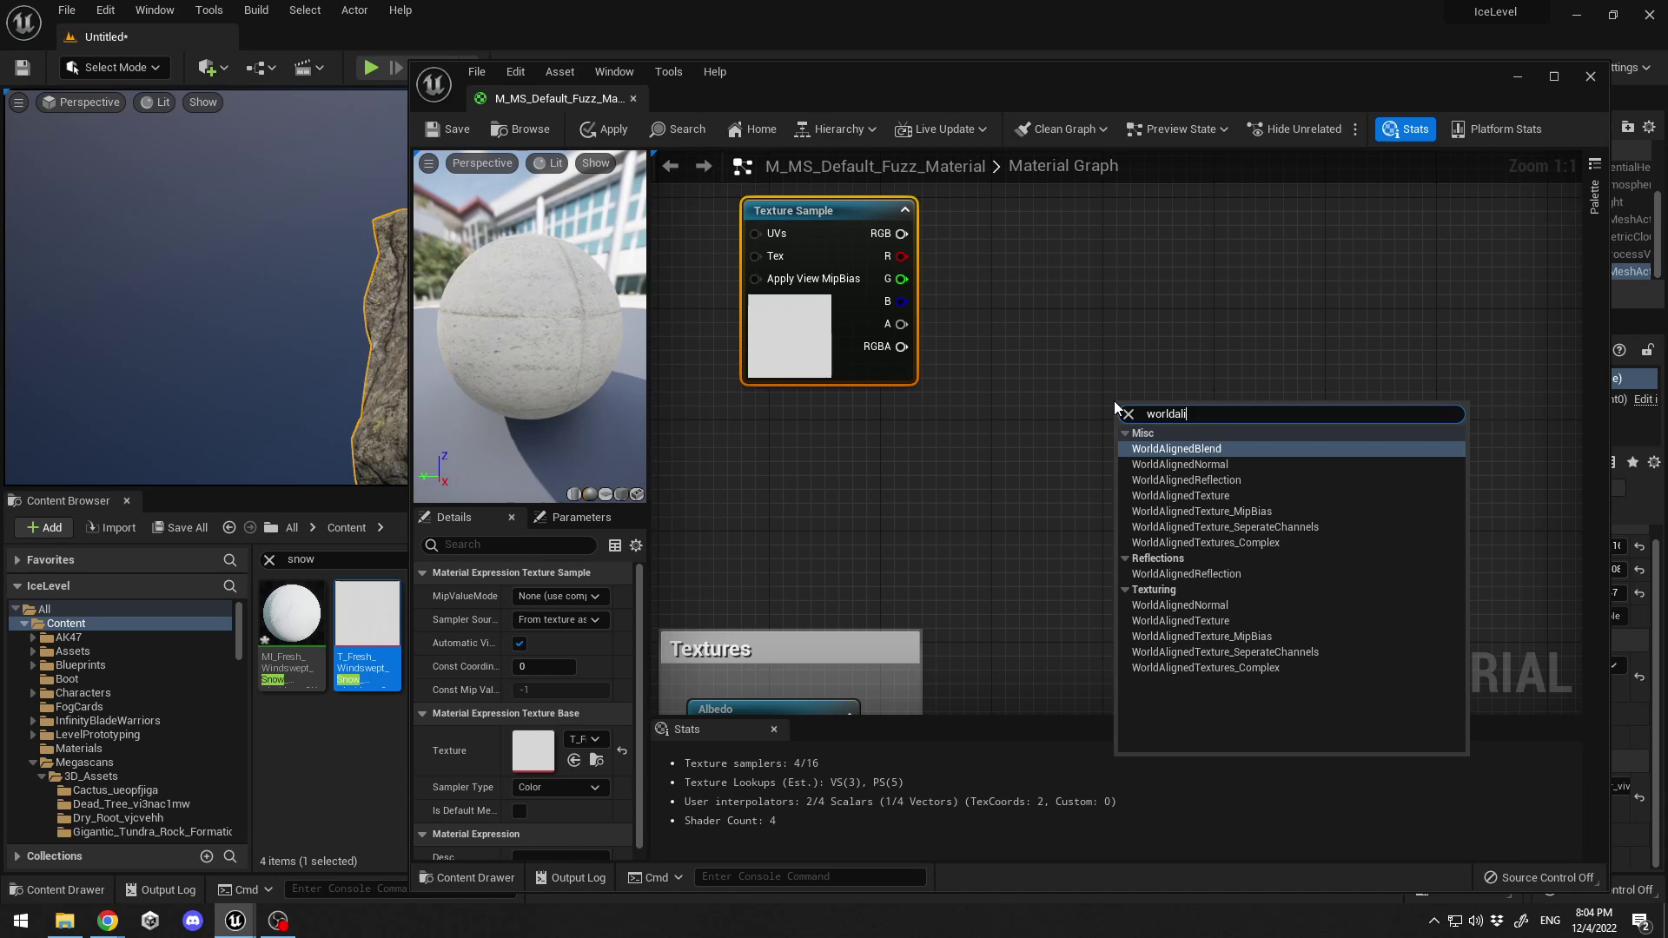
pyautogui.press('Return')
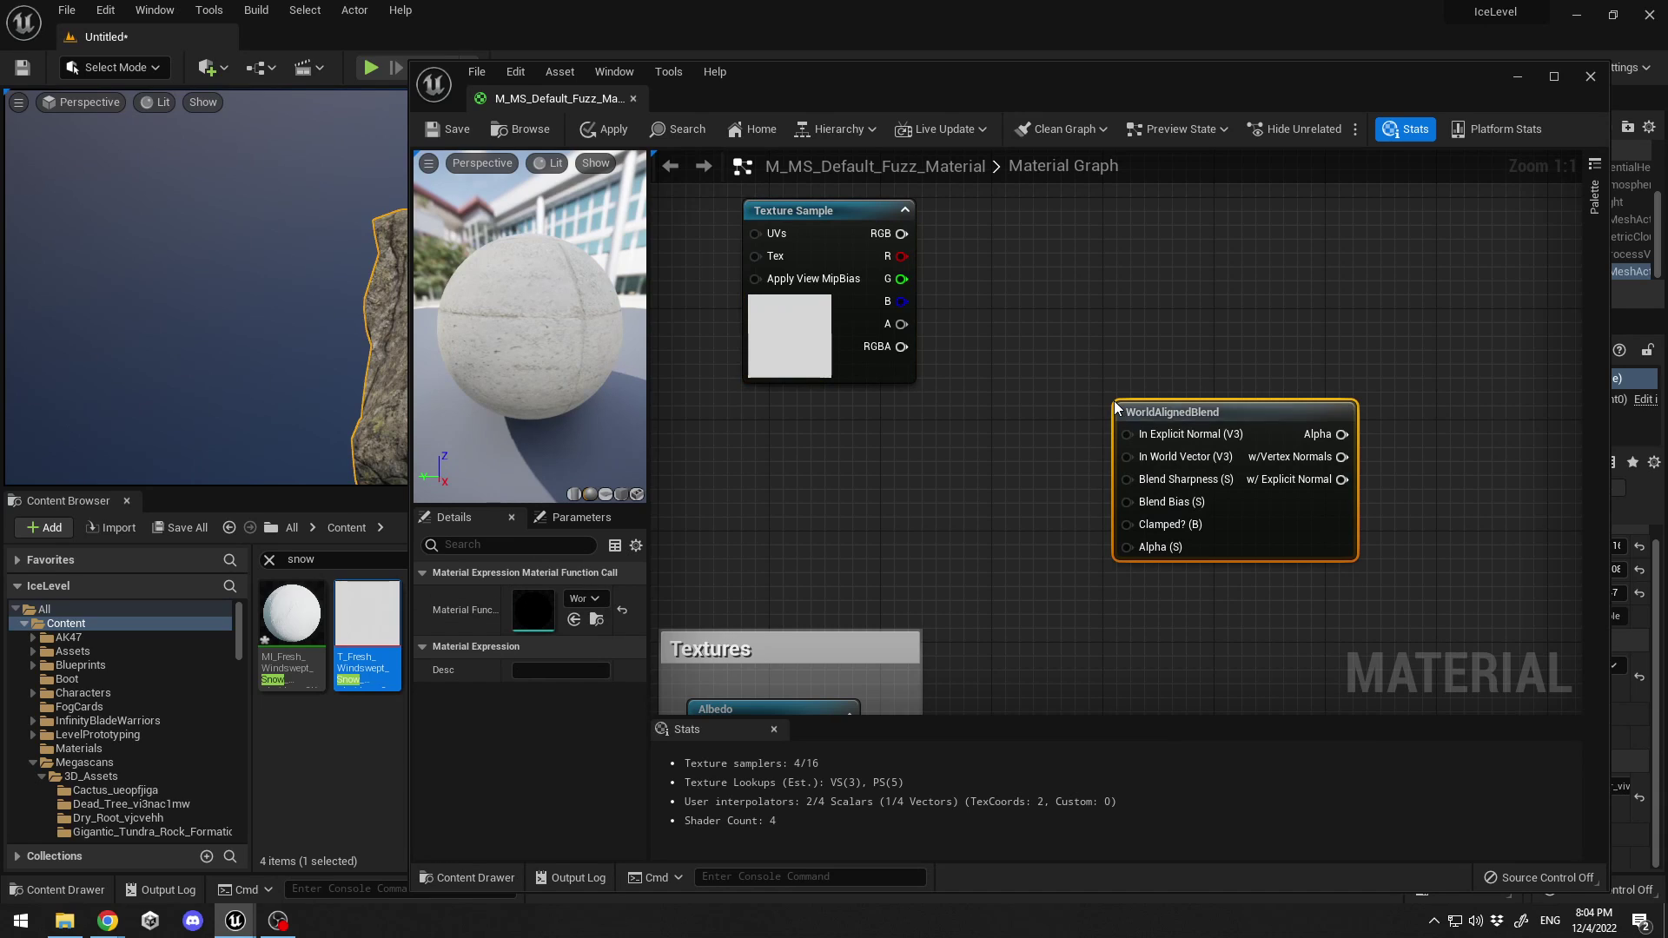
pyautogui.moveTo(1174, 404); pyautogui.dragTo(1027, 425)
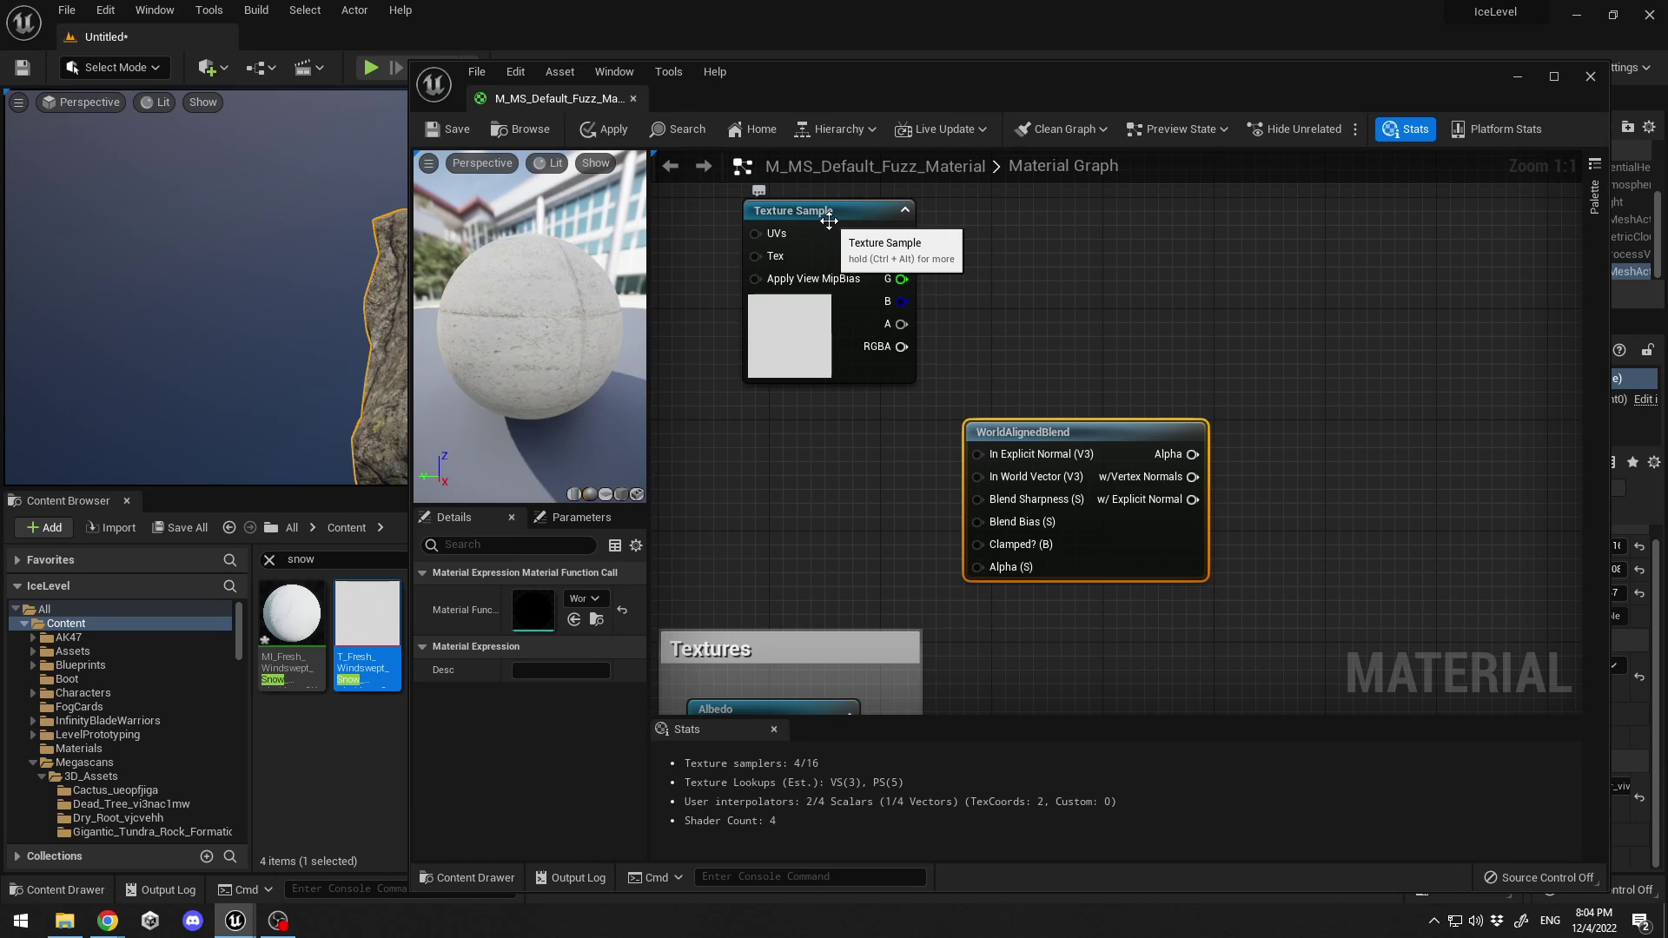
pyautogui.click(1087, 403)
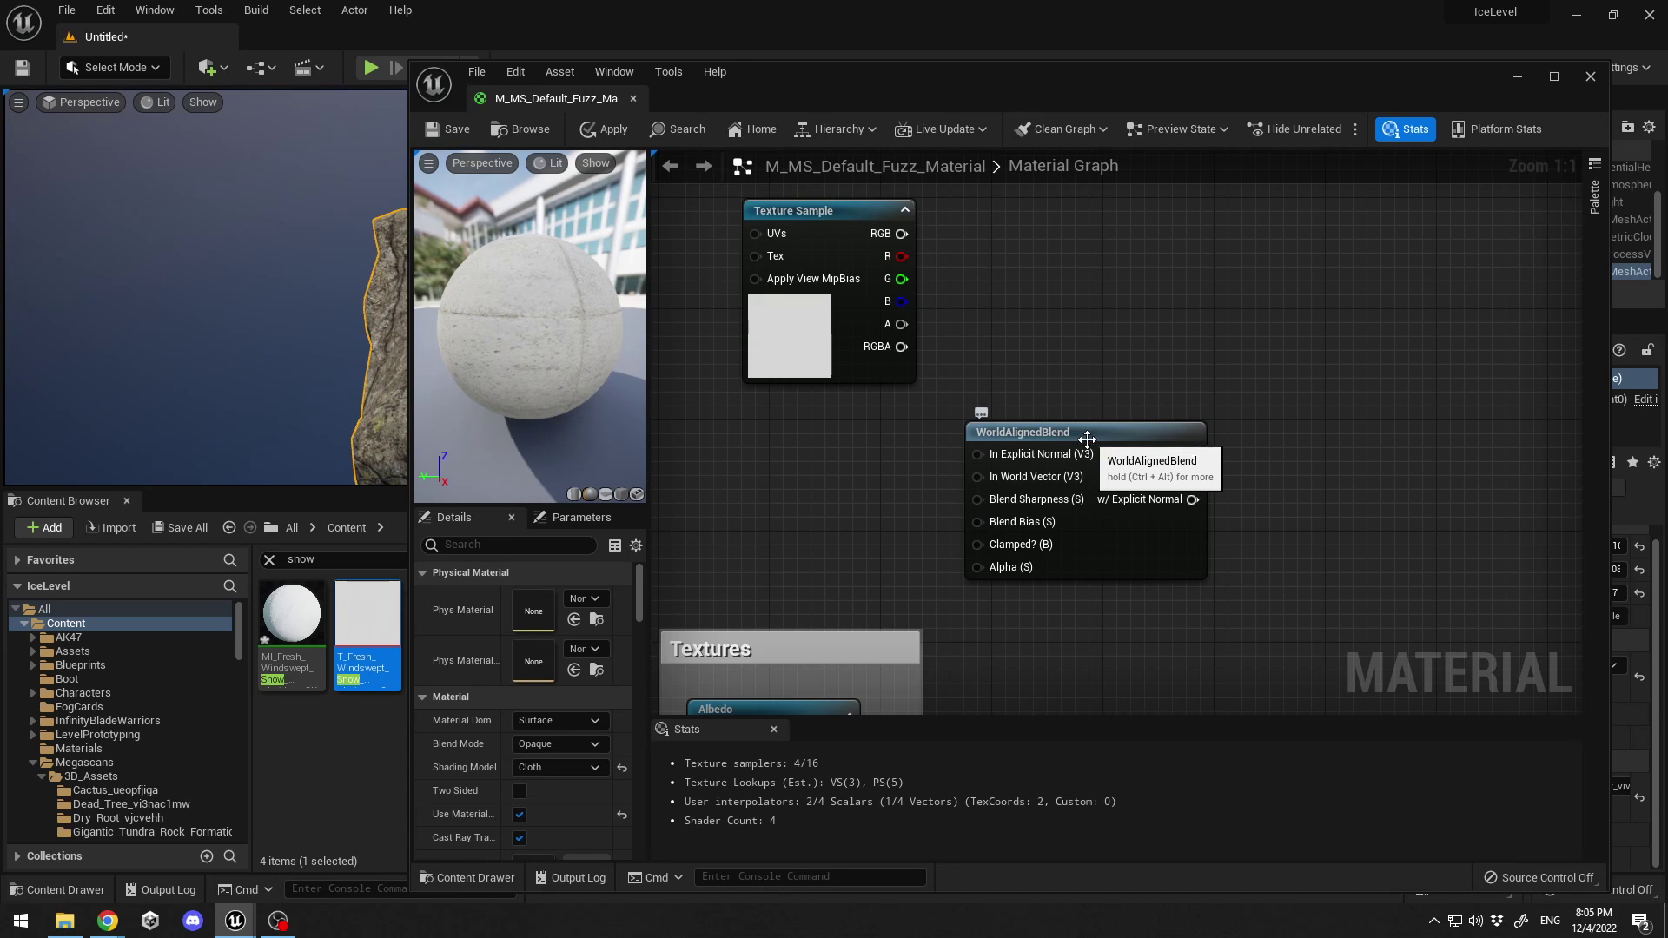
# Step: Promote the WorldAlignedBlend node's Blend Sharpness and Blend Bias inputs to parameters and arrange both to its left
pyautogui.rightClick(1025, 502)
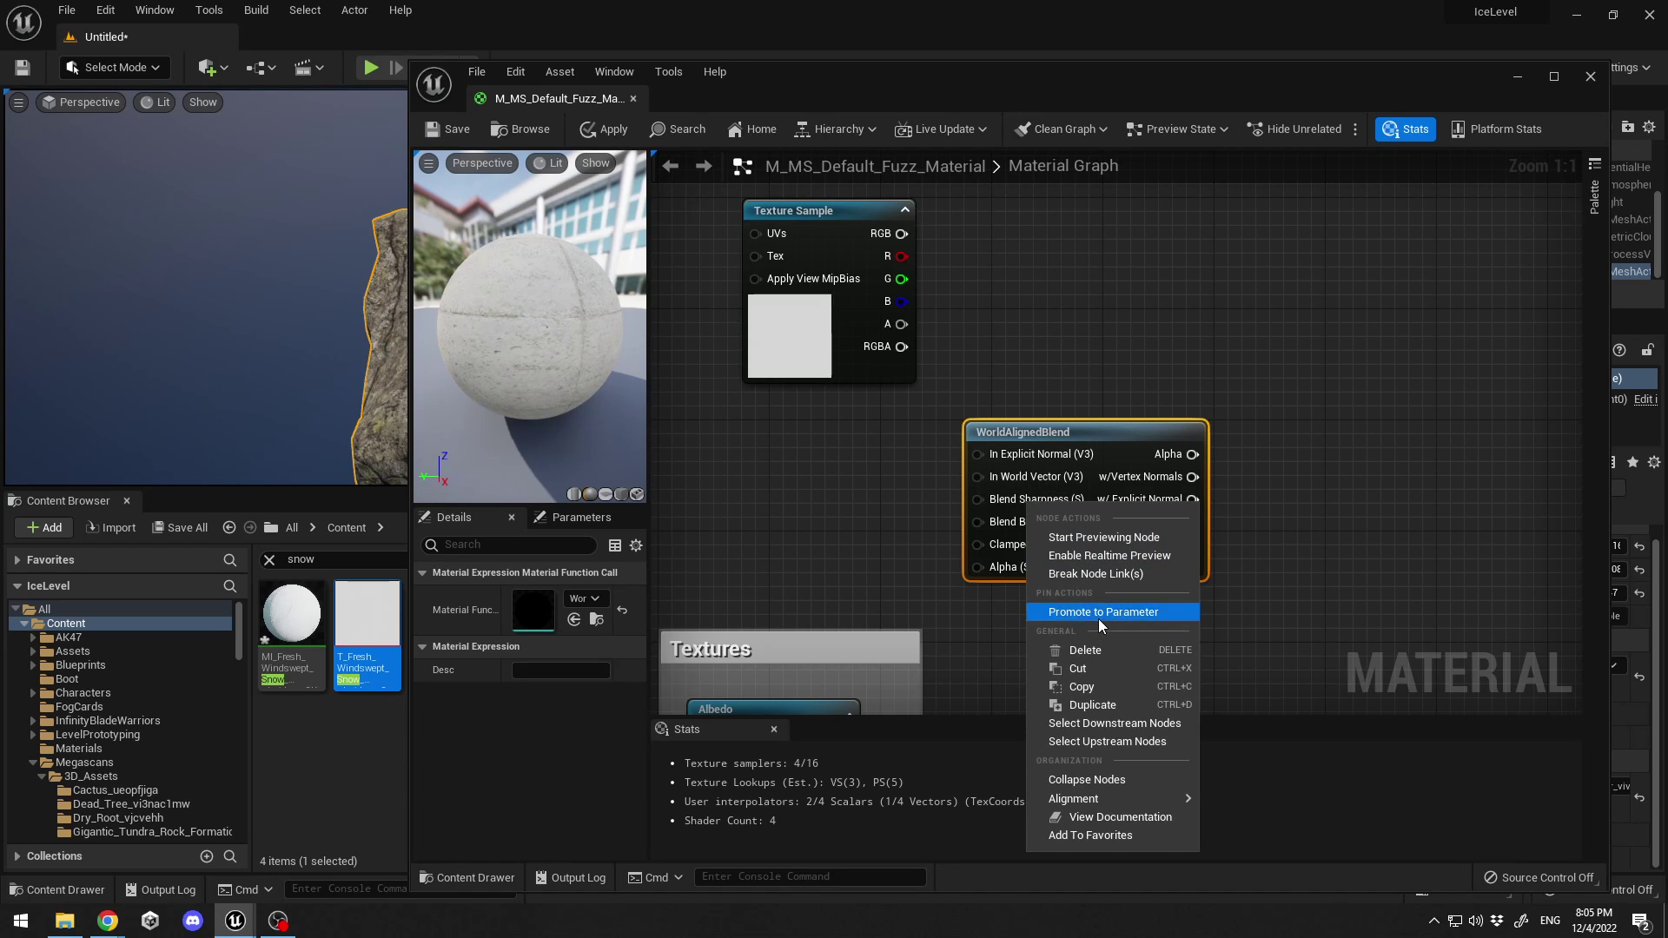
pyautogui.click(1098, 614)
pyautogui.moveTo(905, 453); pyautogui.dragTo(742, 455)
pyautogui.rightClick(1041, 525)
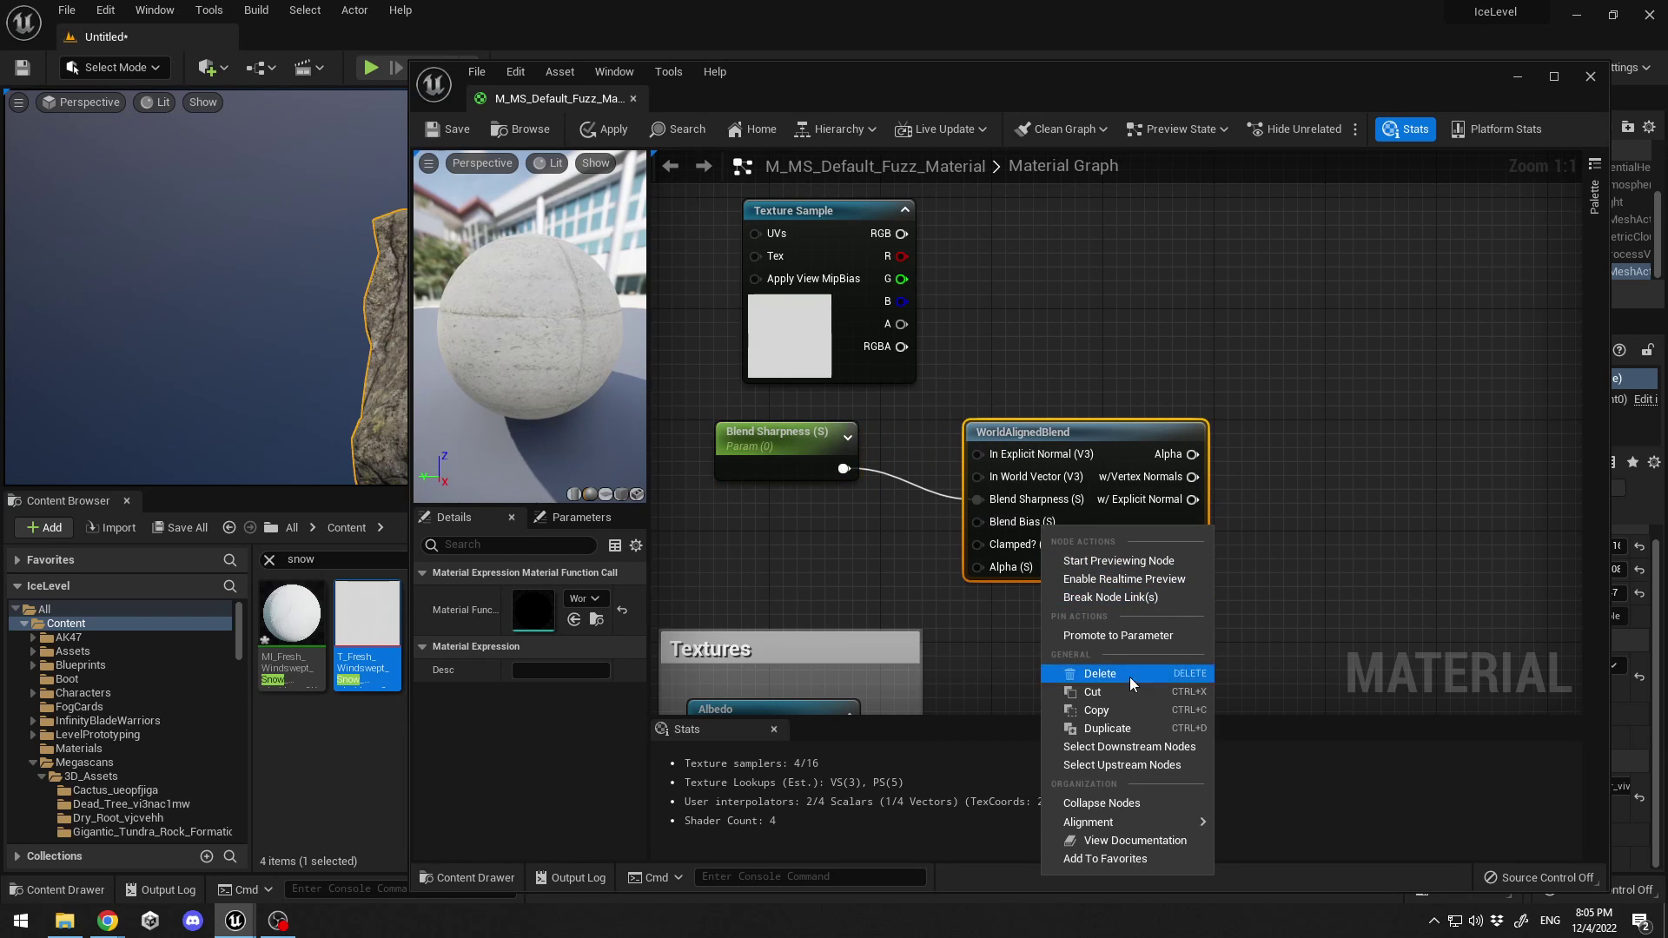
pyautogui.click(1128, 635)
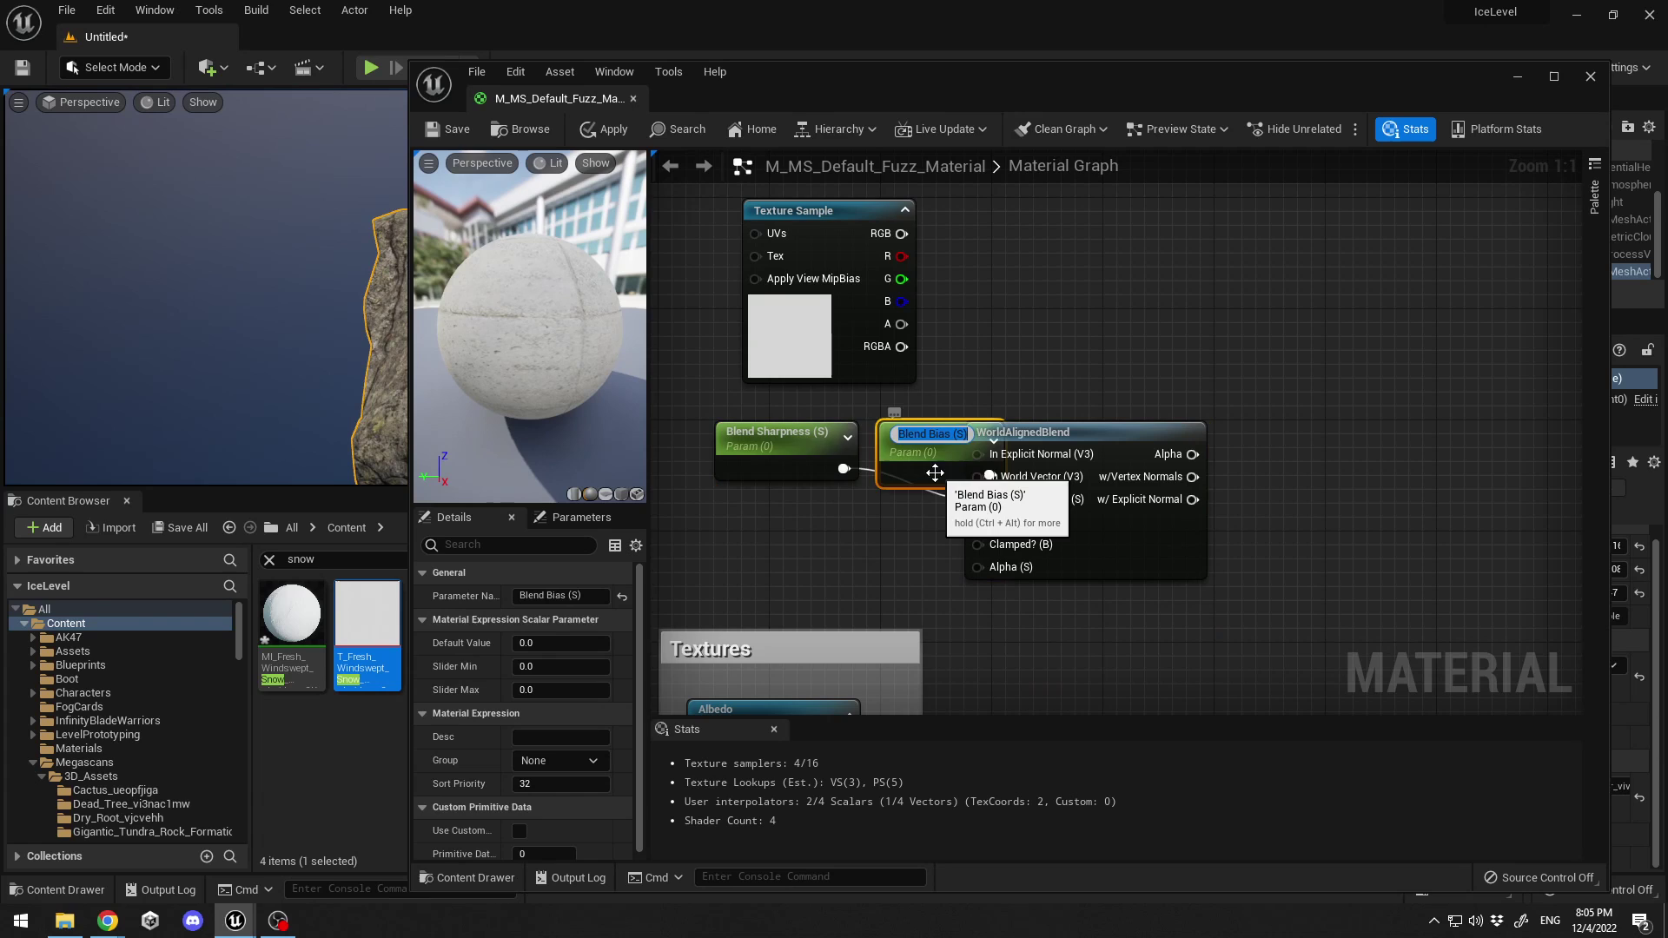
pyautogui.moveTo(936, 470); pyautogui.dragTo(793, 552)
# Step: Add a Lerp node to the graph, below and to the right of the WorldAlignedBlend node
pyautogui.moveTo(1231, 581); pyautogui.dragTo(1155, 408, button='right')
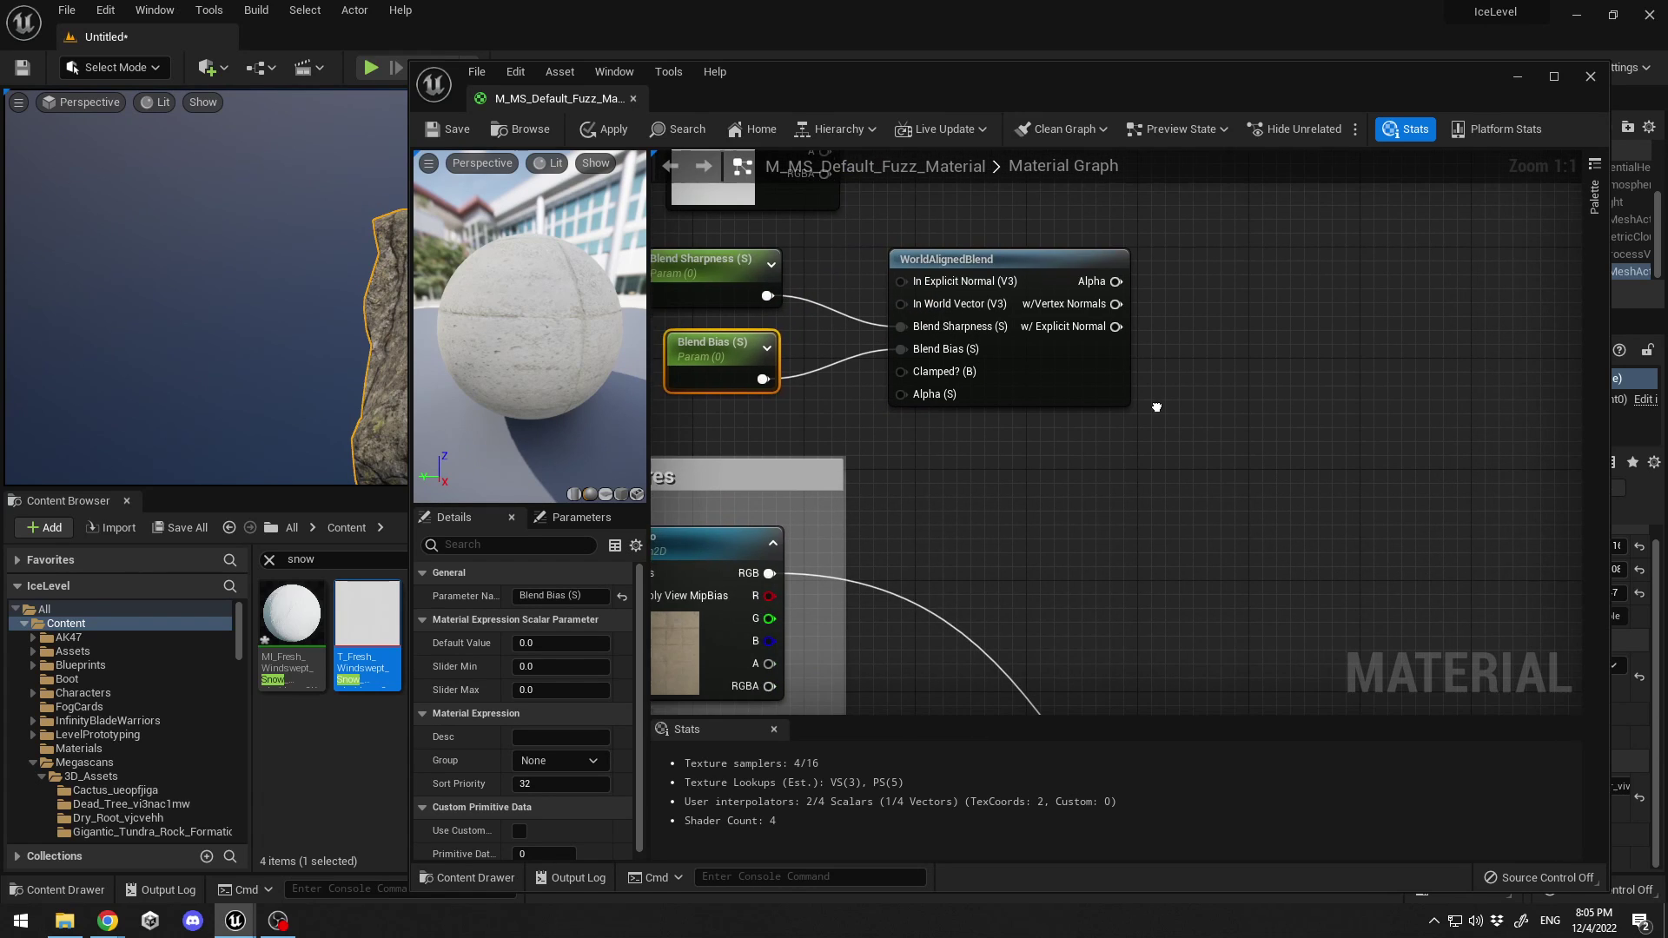
pyautogui.scroll(-2, 1169, 467)
pyautogui.moveTo(1231, 528); pyautogui.dragTo(1156, 499, button='right')
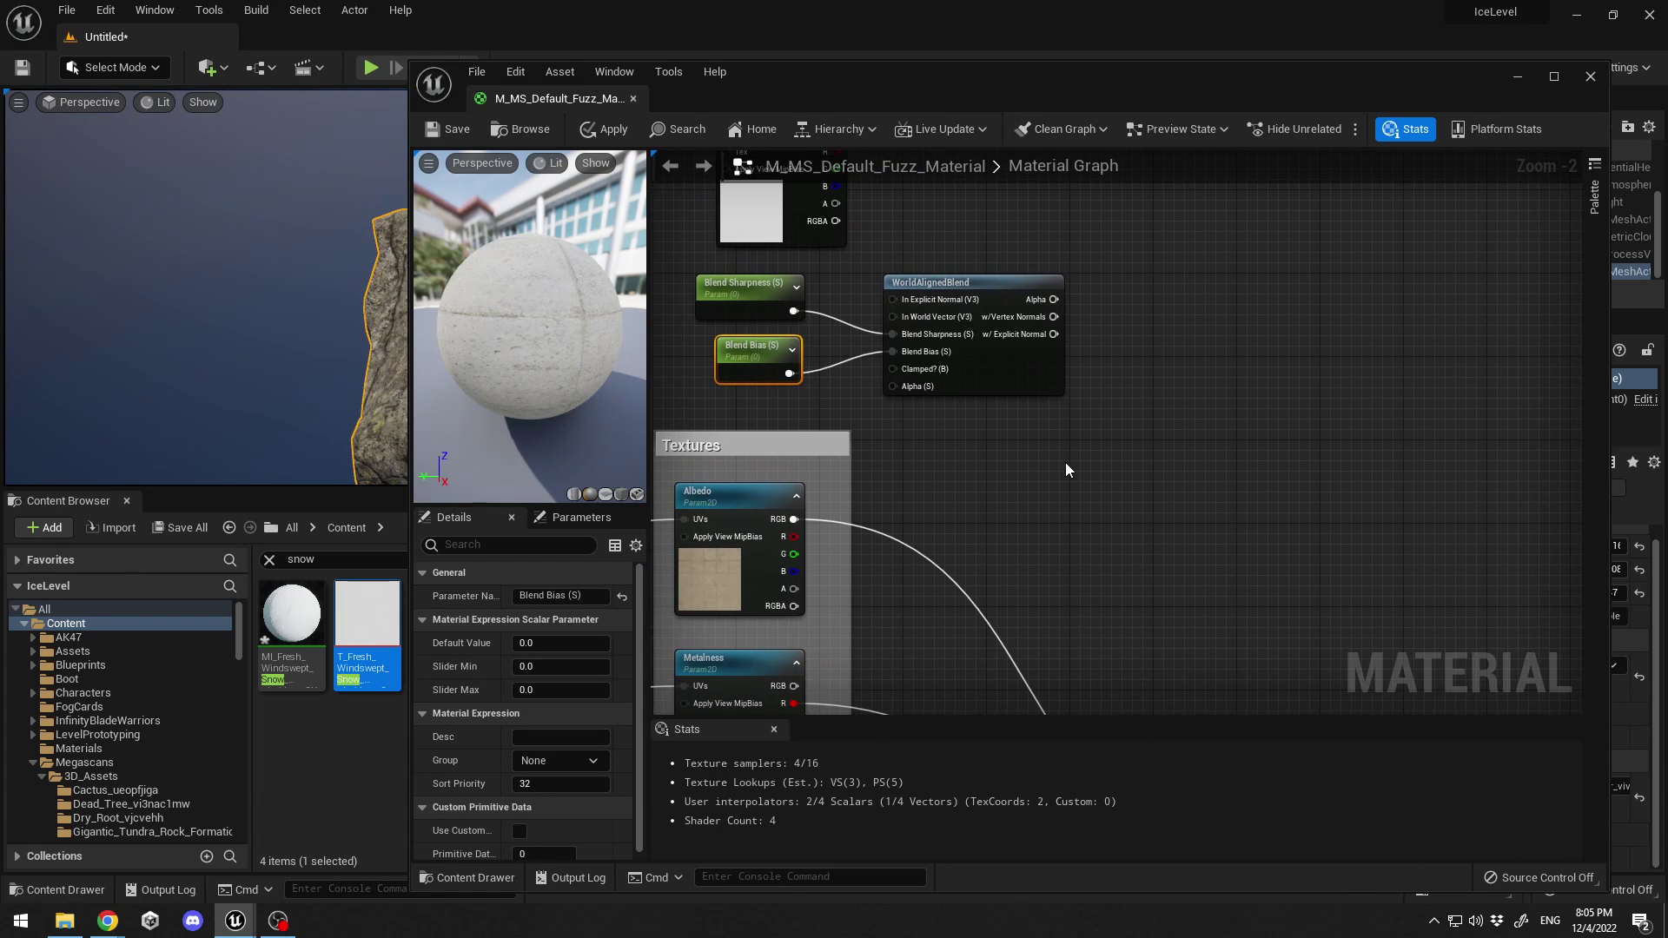
pyautogui.rightClick(1068, 469)
pyautogui.press('Escape')
pyautogui.click(1066, 463)
pyautogui.moveTo(1093, 468); pyautogui.dragTo(1161, 469)
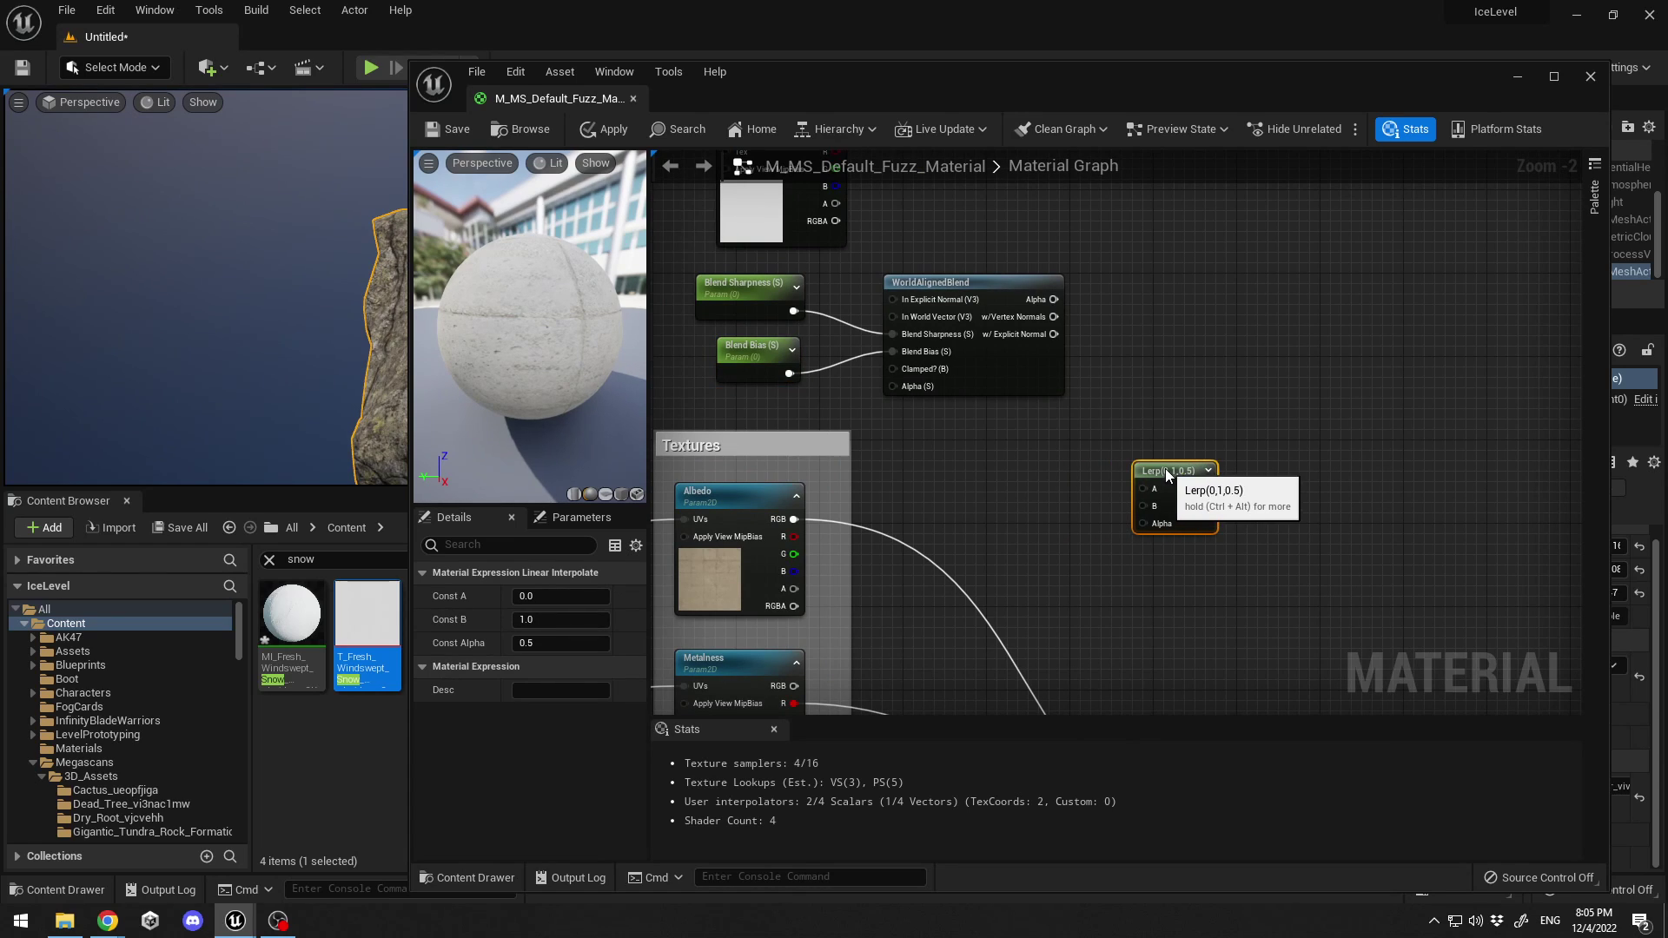
# Step: Connect the snow texture's RGB output to the Lerp's B input and the Albedo texture's RGB output to A
pyautogui.moveTo(1139, 341); pyautogui.dragTo(1139, 430, button='right')
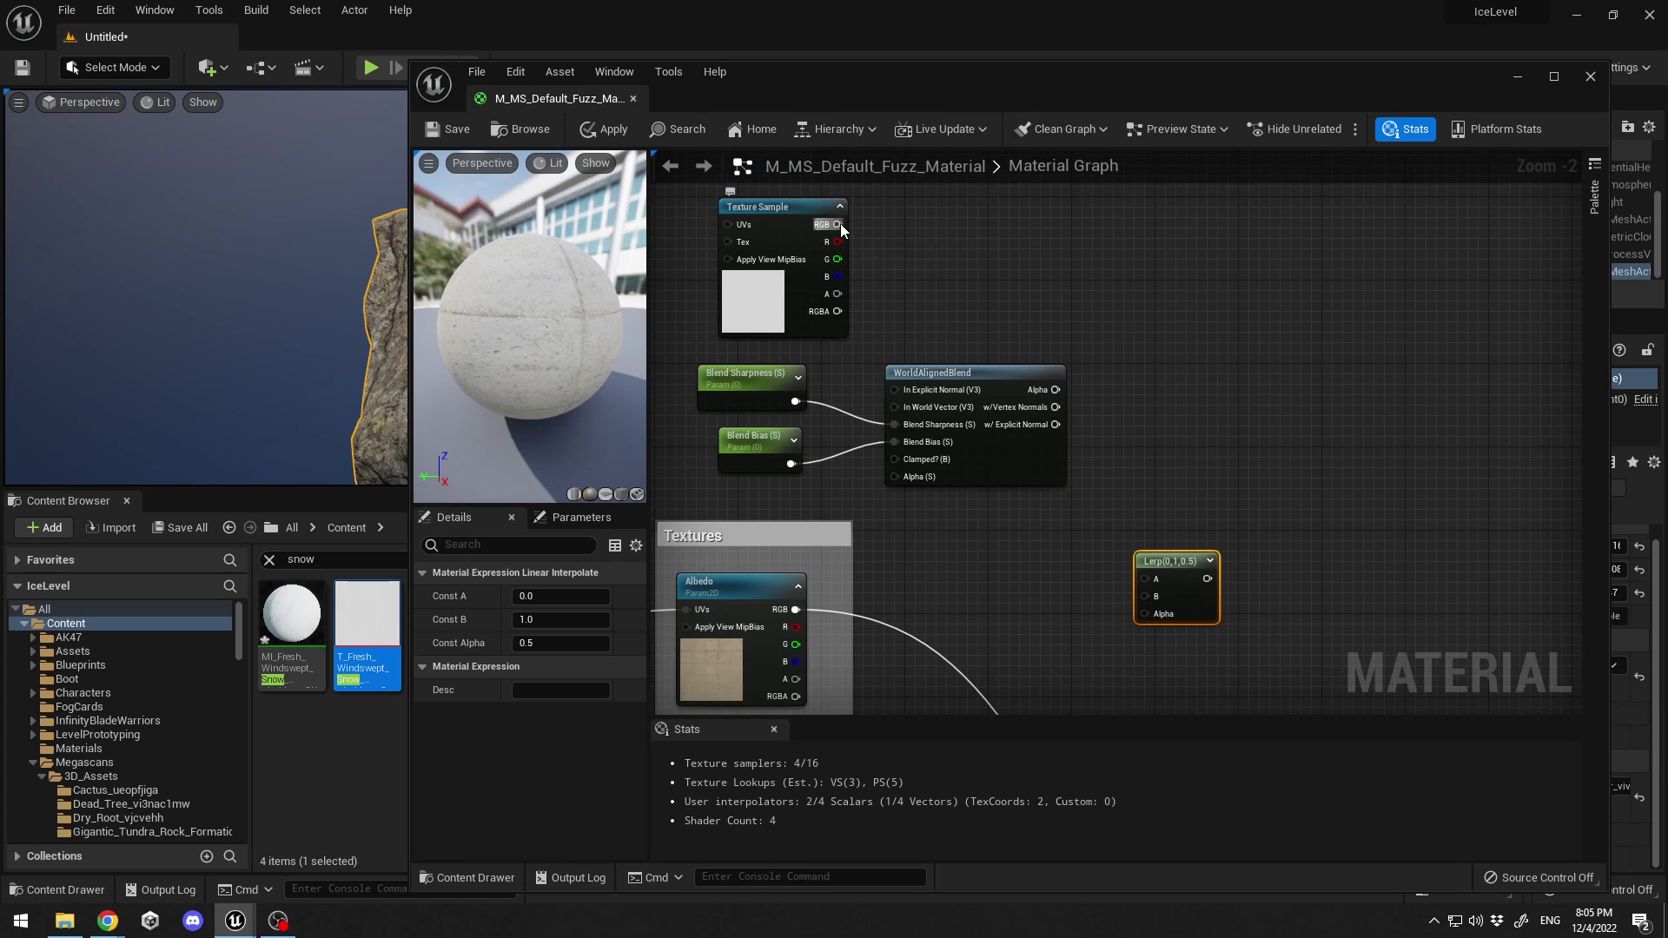
pyautogui.moveTo(838, 224); pyautogui.dragTo(1148, 597)
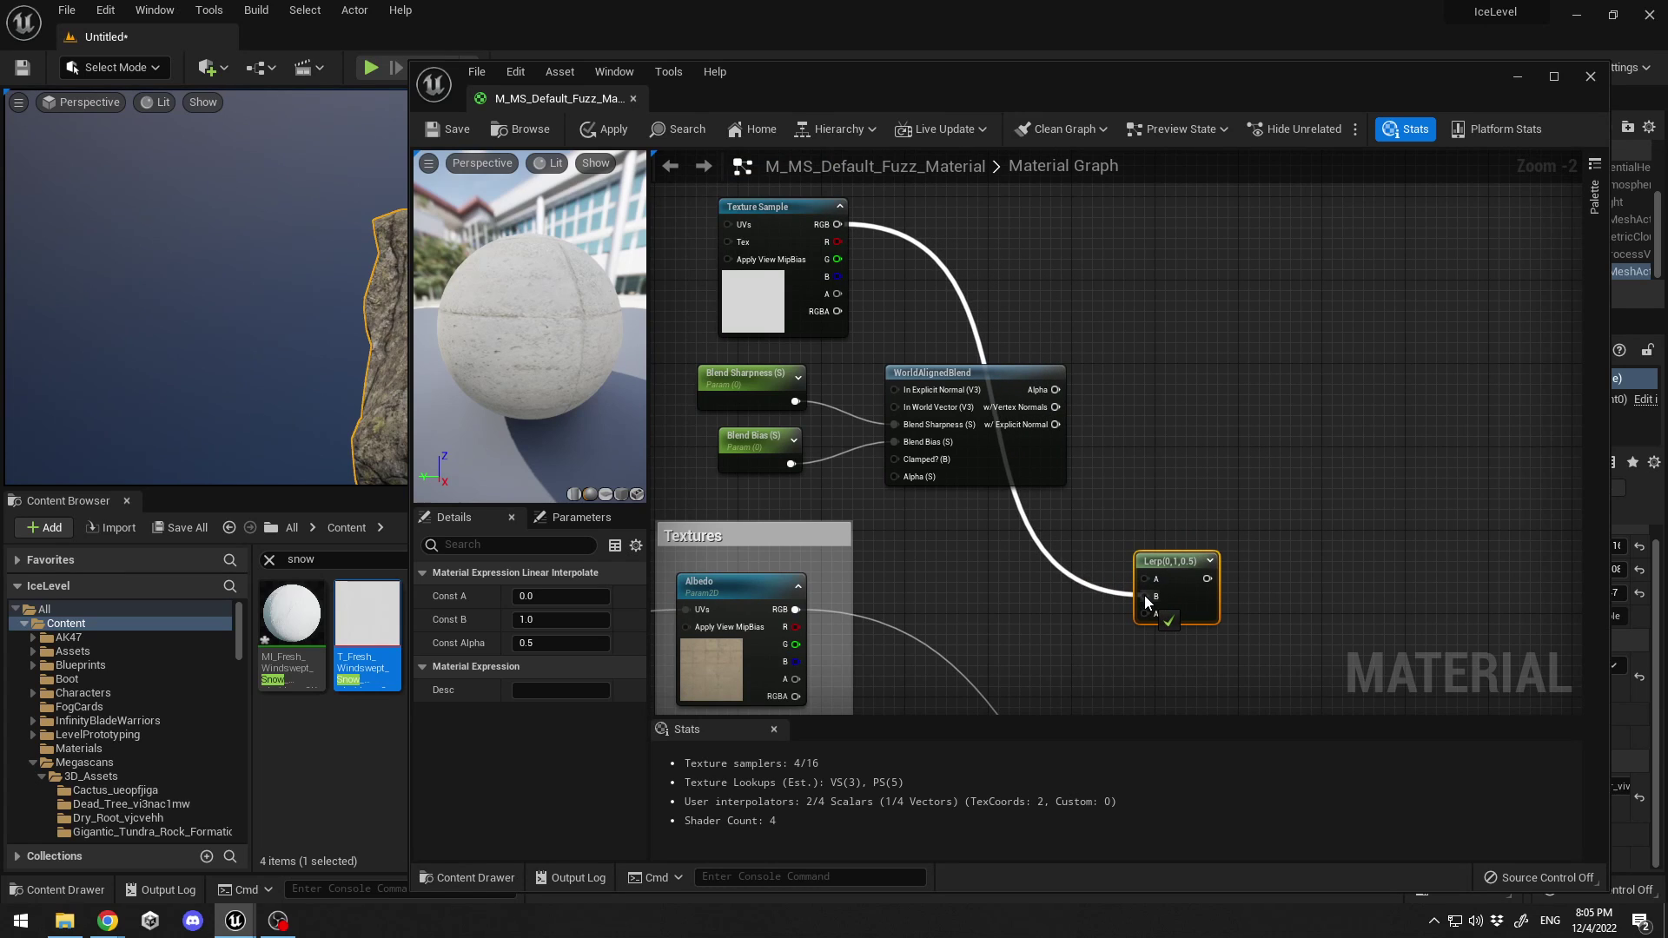
pyautogui.moveTo(1144, 596); pyautogui.dragTo(1204, 483, button='right')
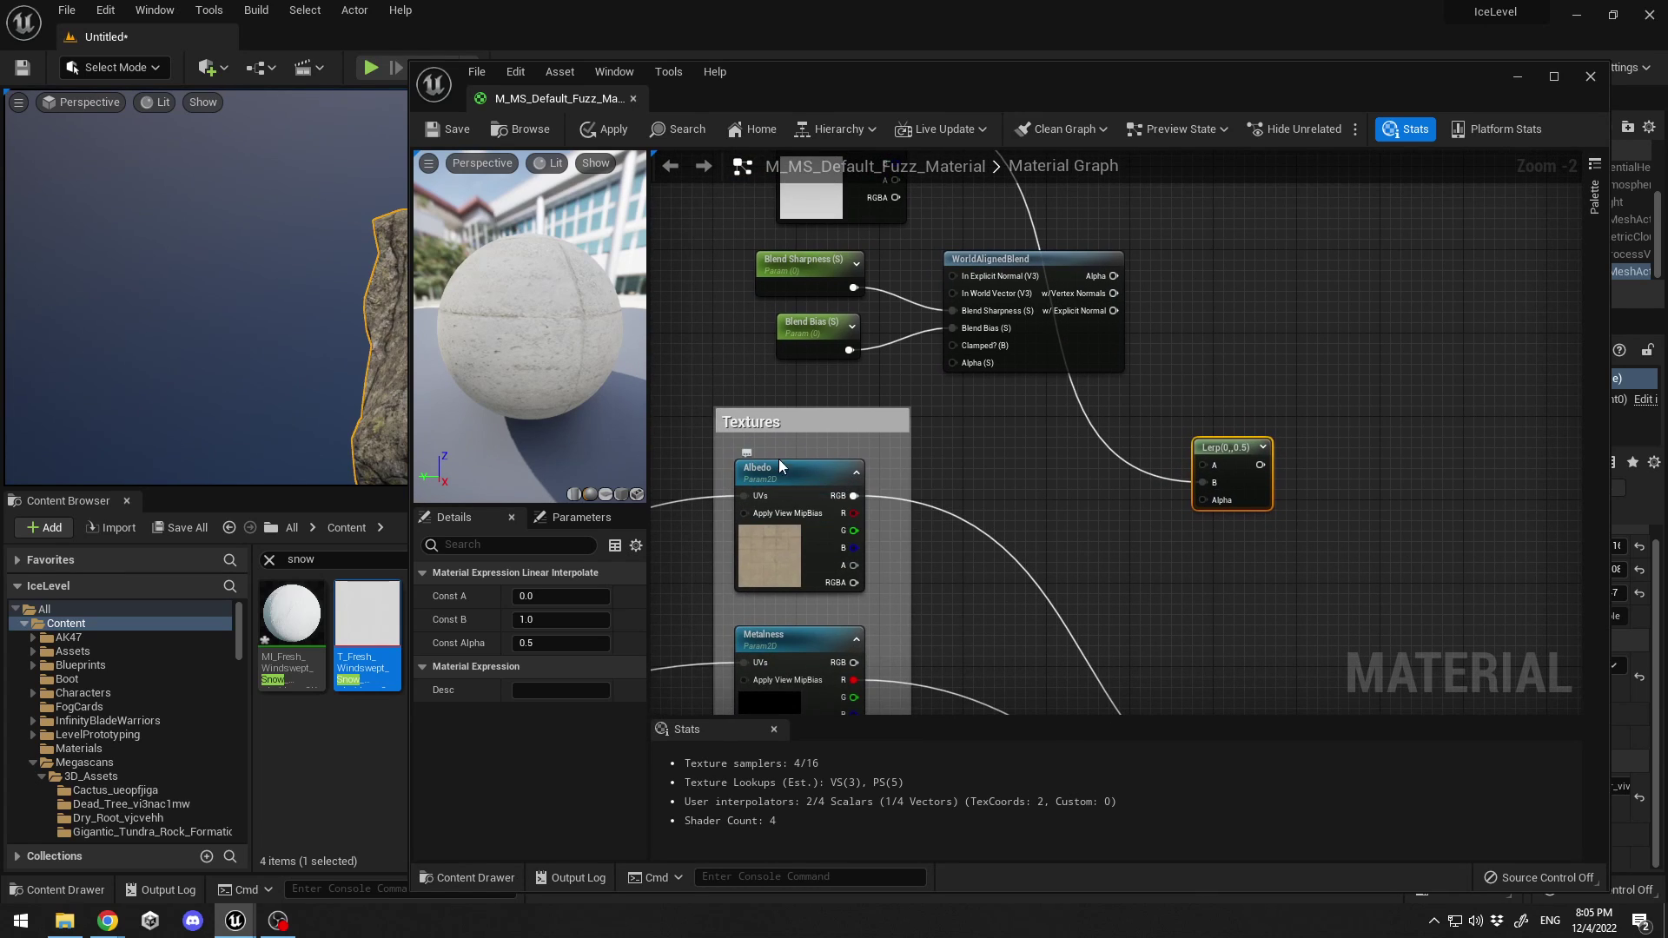
pyautogui.moveTo(854, 496); pyautogui.dragTo(1202, 467)
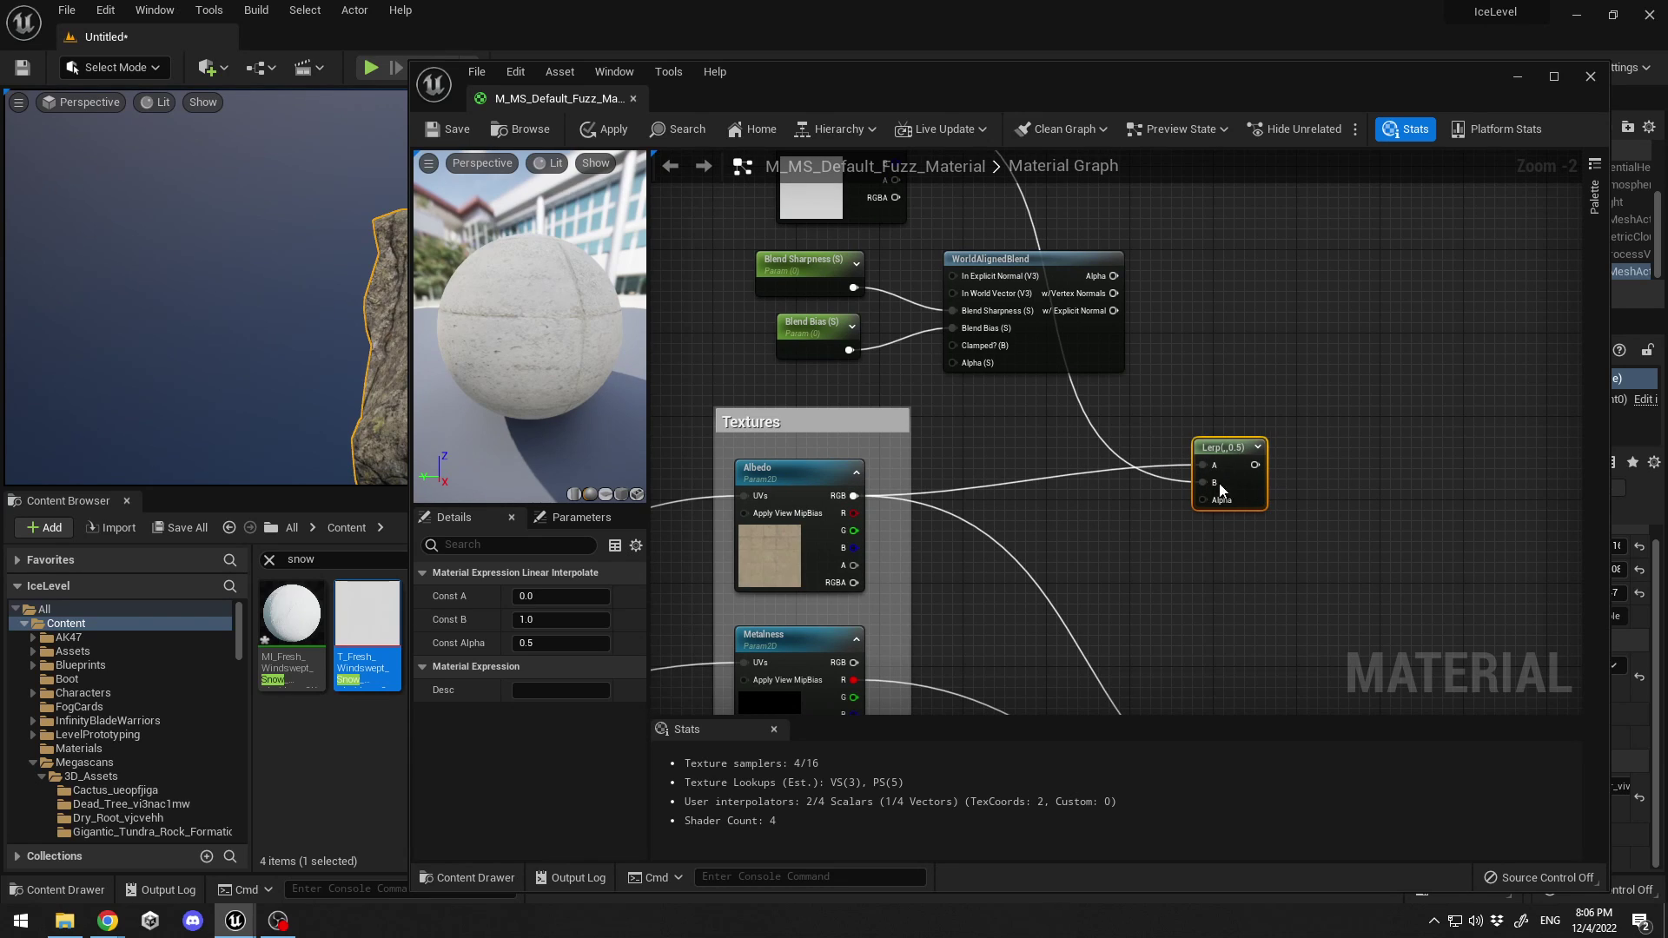
# Step: Connect WorldAlignedBlend's Alpha output to the Lerp's Alpha, and the Lerp's output to the Albedo input of MF_MapAdjustments
pyautogui.moveTo(1100, 259); pyautogui.dragTo(1108, 321, button='right')
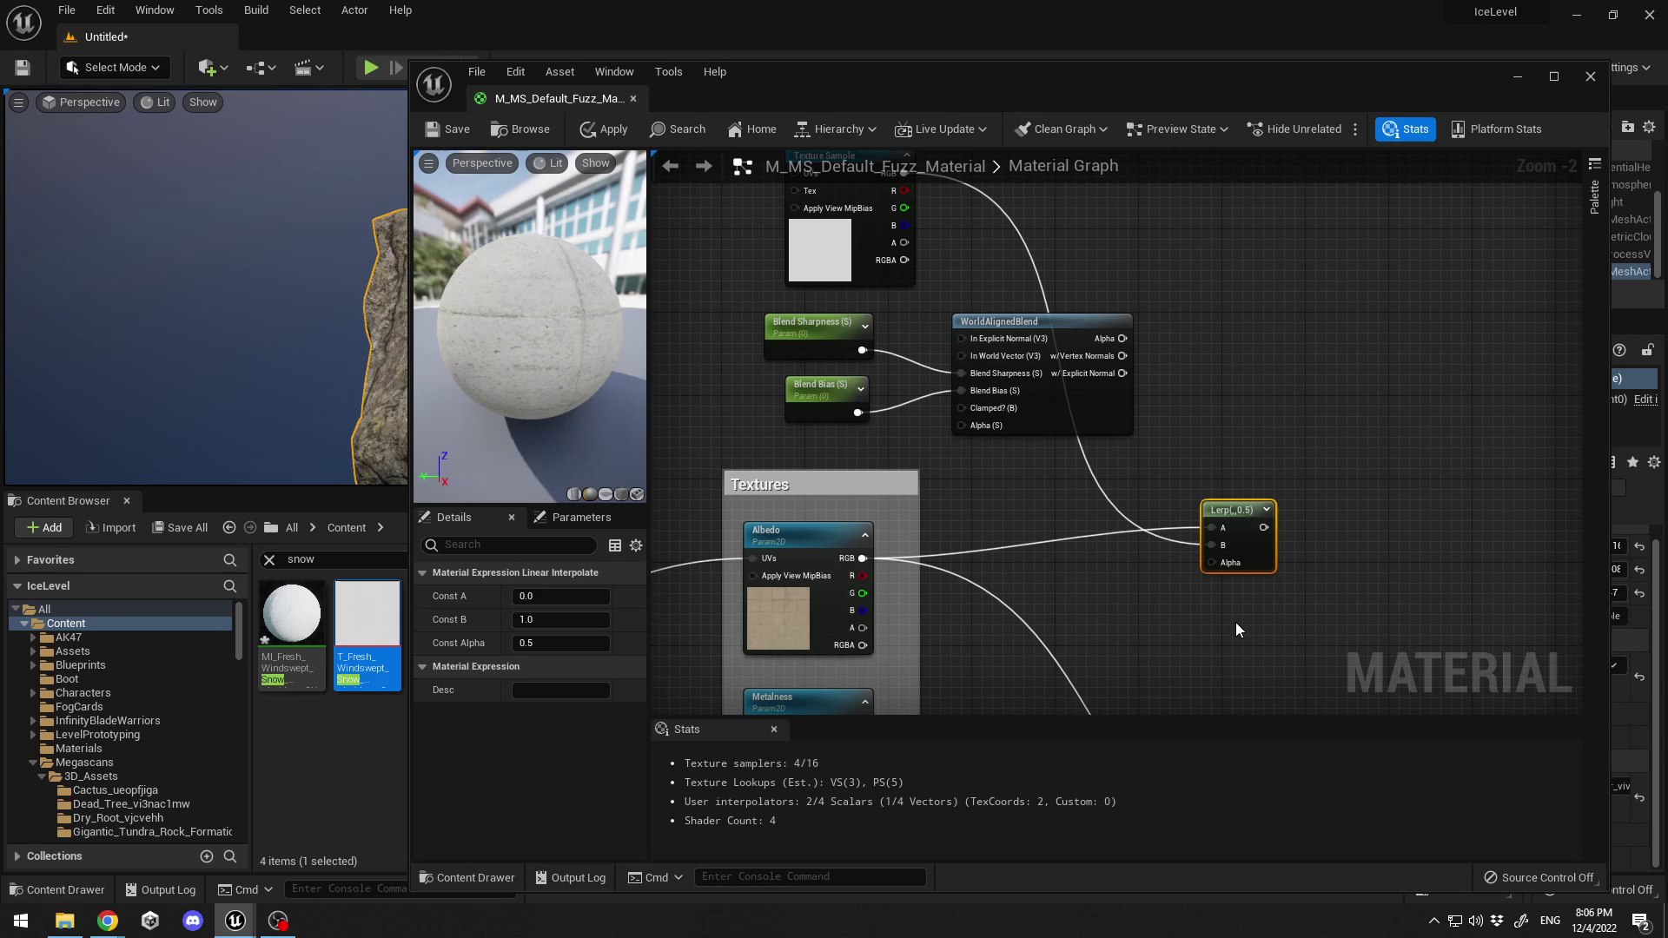
pyautogui.moveTo(1187, 361); pyautogui.dragTo(1131, 358, button='right')
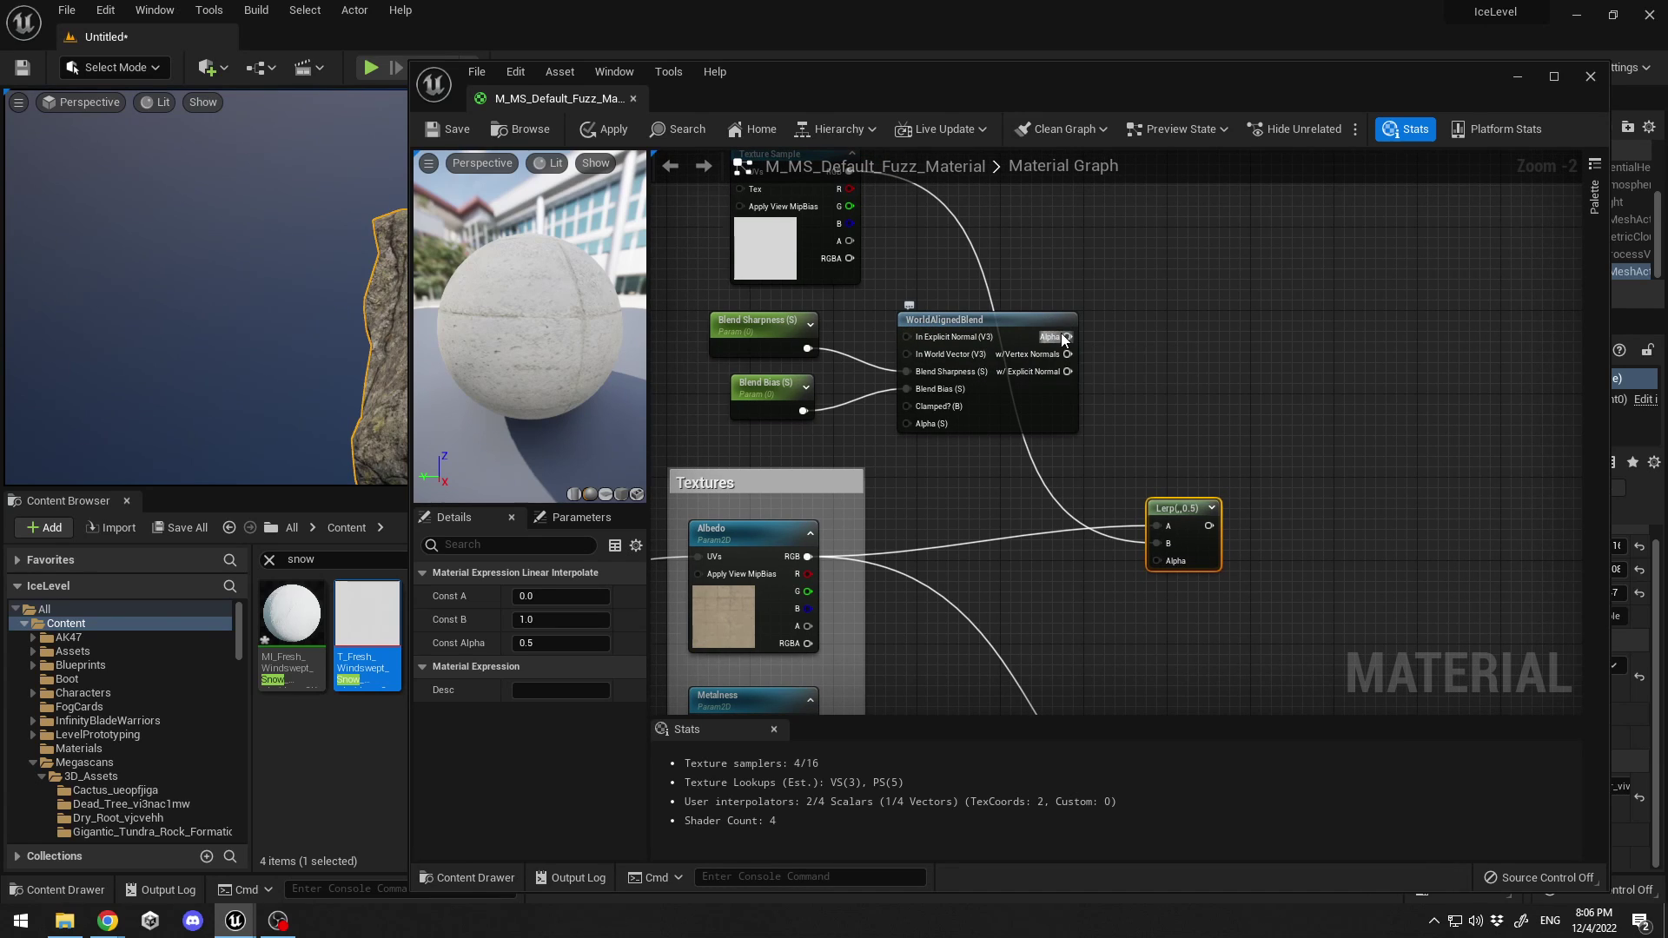
pyautogui.moveTo(1067, 337); pyautogui.dragTo(1158, 560)
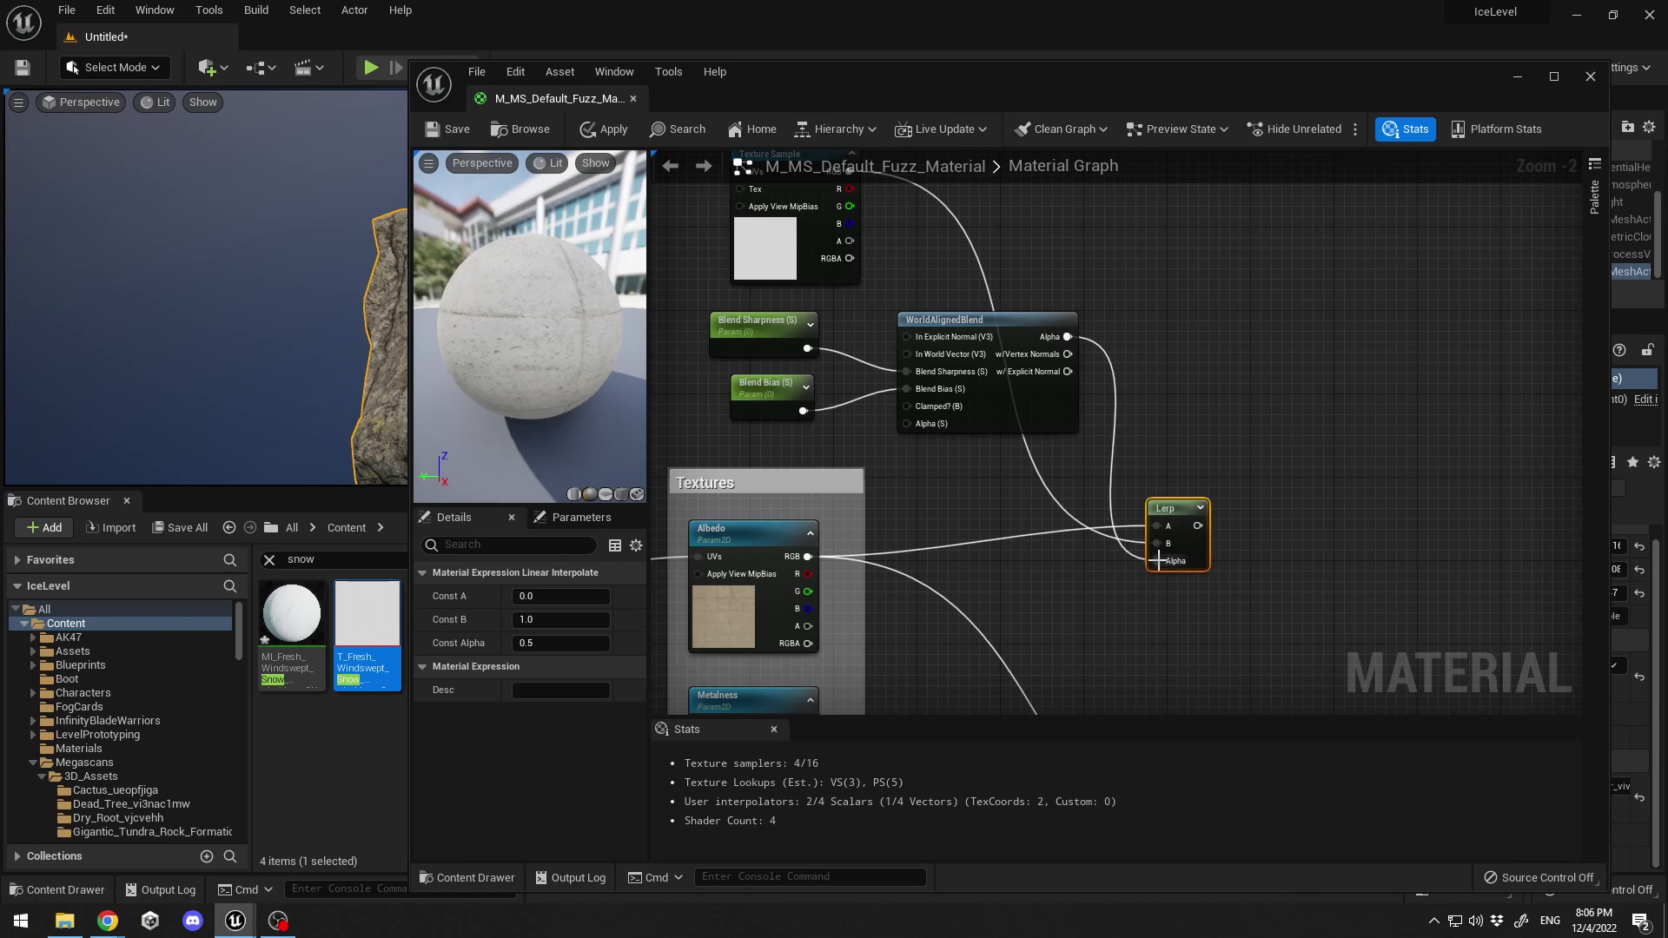
pyautogui.moveTo(1222, 609); pyautogui.dragTo(1072, 400, button='right')
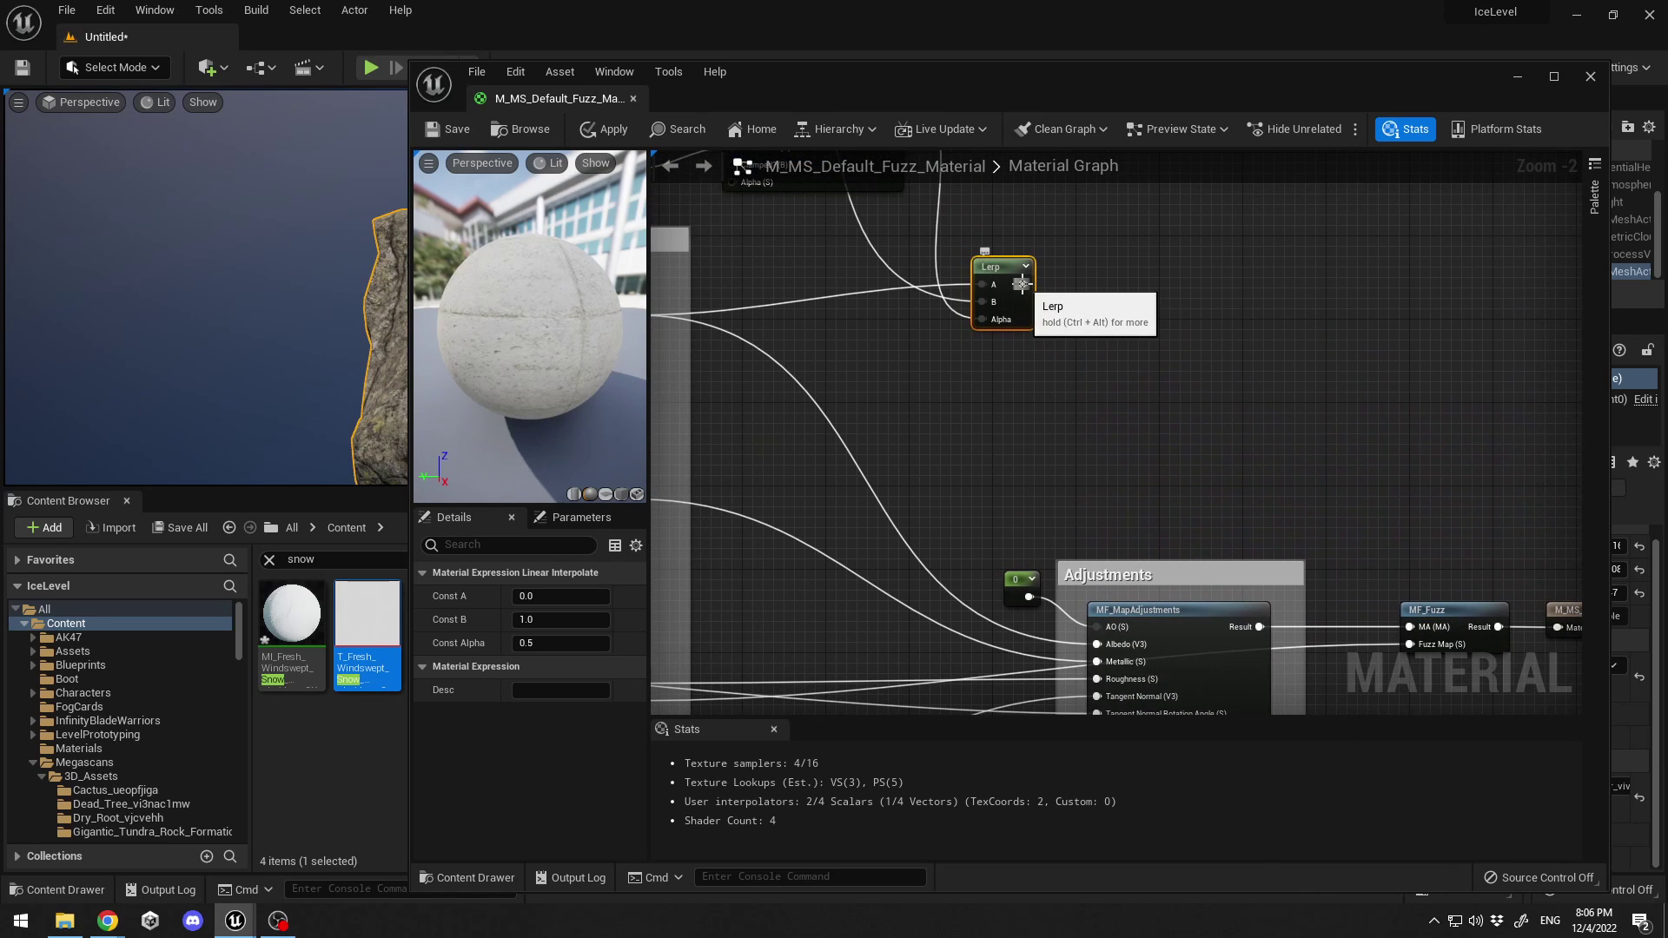
pyautogui.moveTo(1023, 284); pyautogui.dragTo(1097, 643)
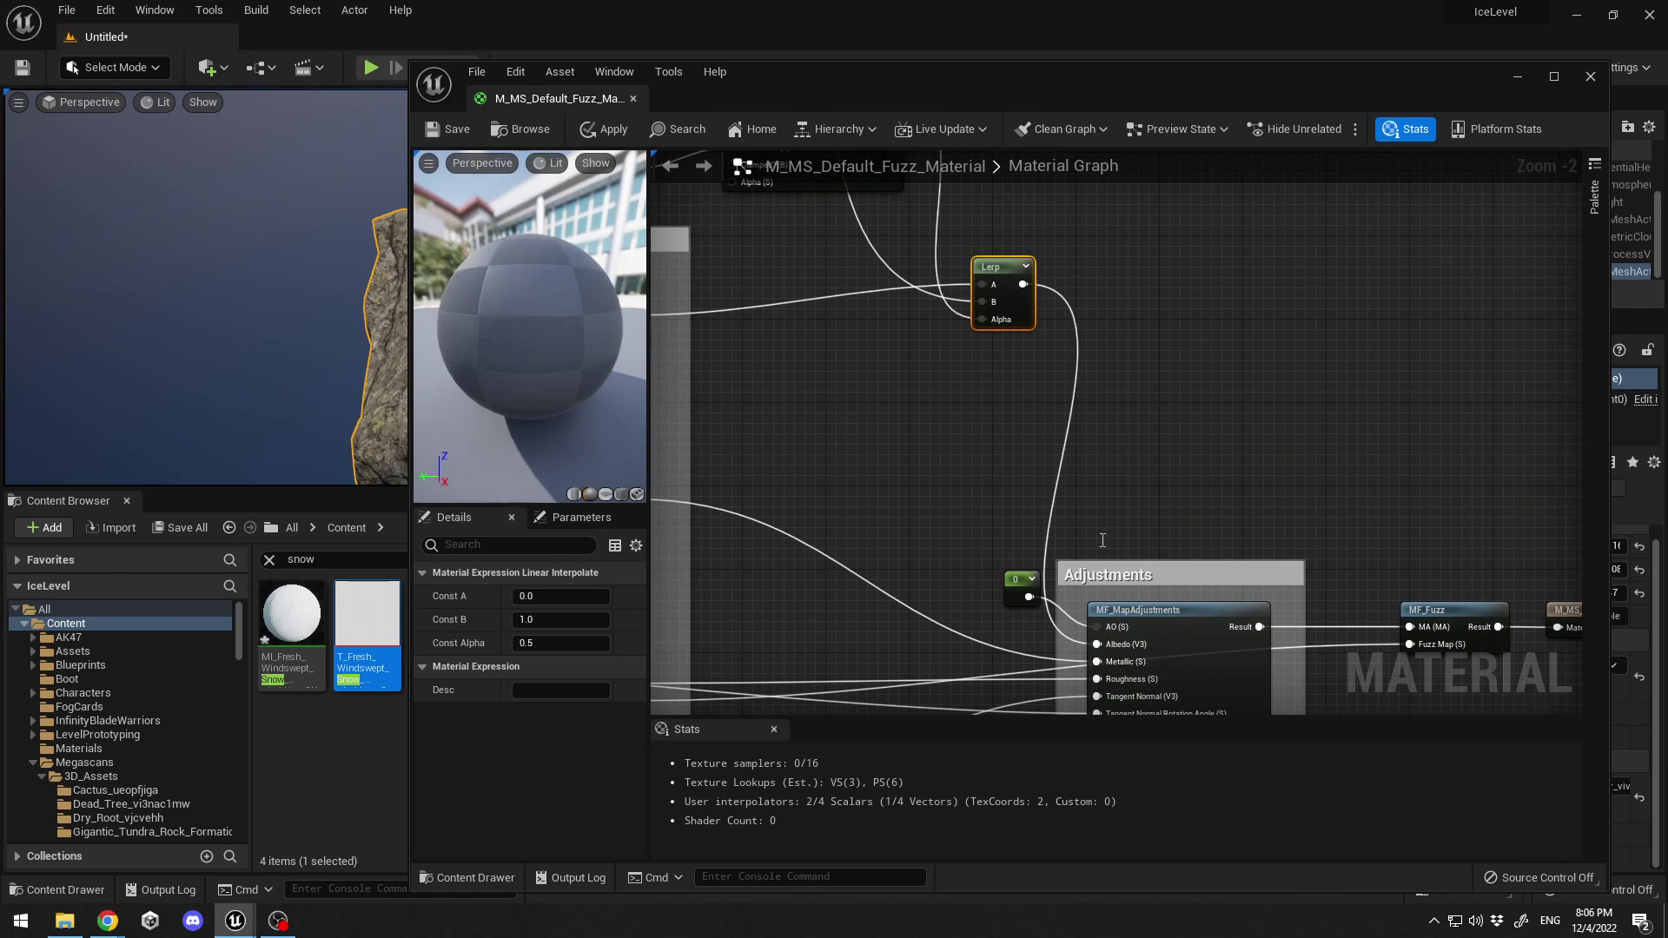
# Step: Move the Lerp node closer to the Textures group and close the material editor
pyautogui.moveTo(1102, 540); pyautogui.dragTo(1379, 589, button='right')
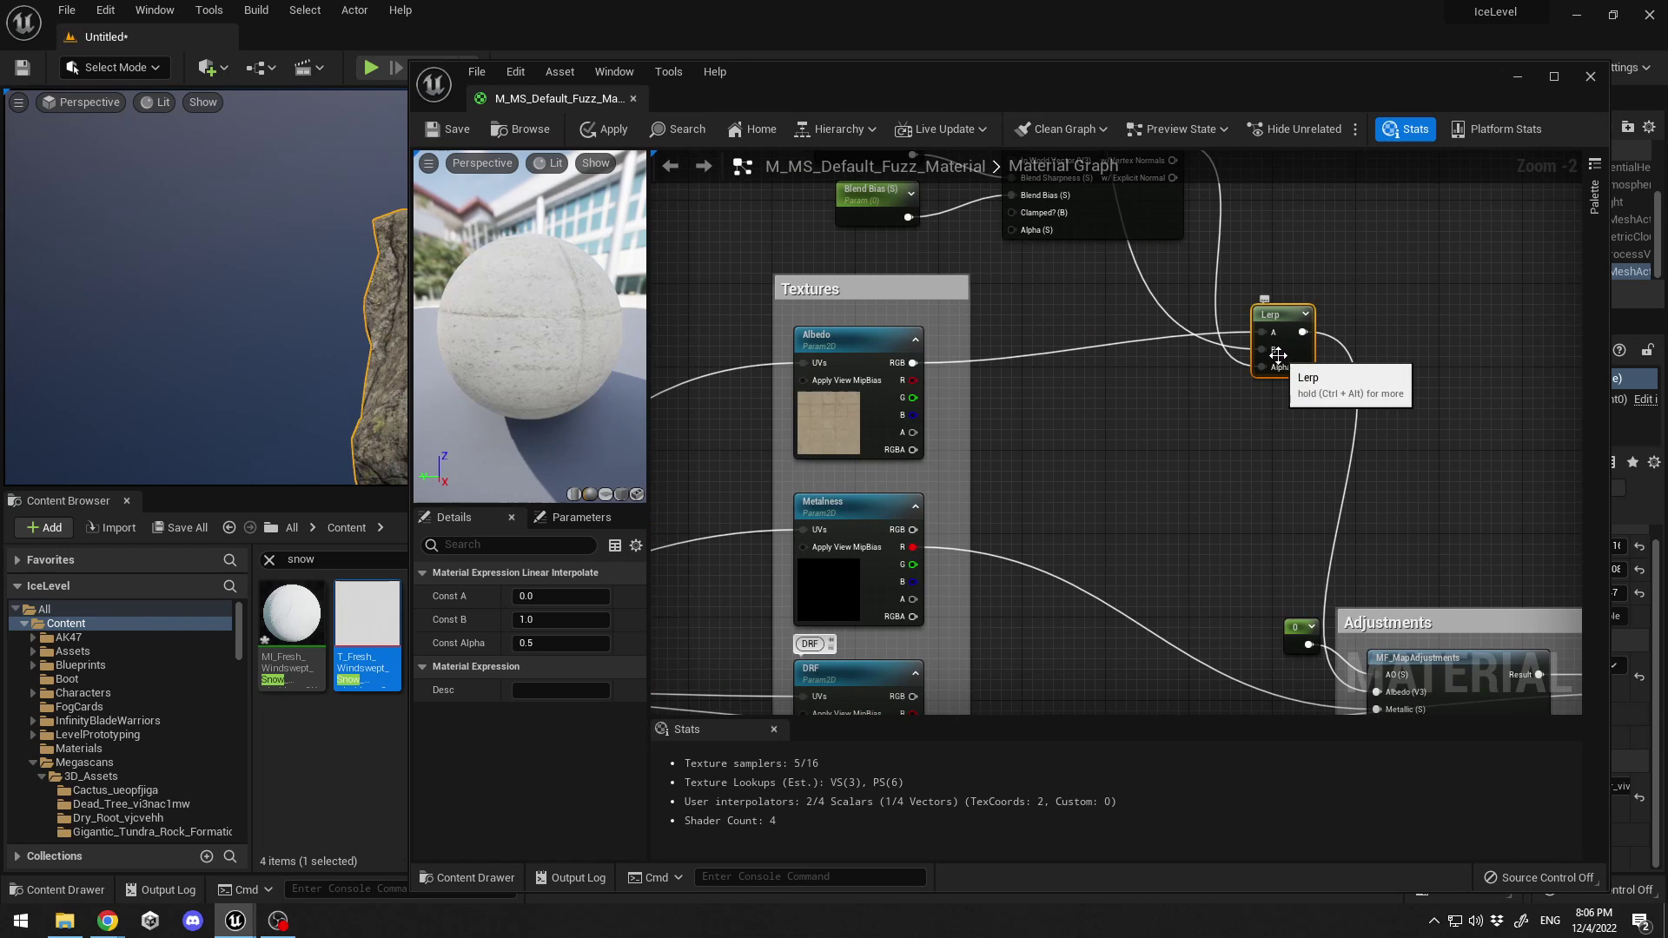
pyautogui.moveTo(1278, 357); pyautogui.dragTo(1168, 365)
pyautogui.moveTo(1169, 365); pyautogui.dragTo(1090, 400)
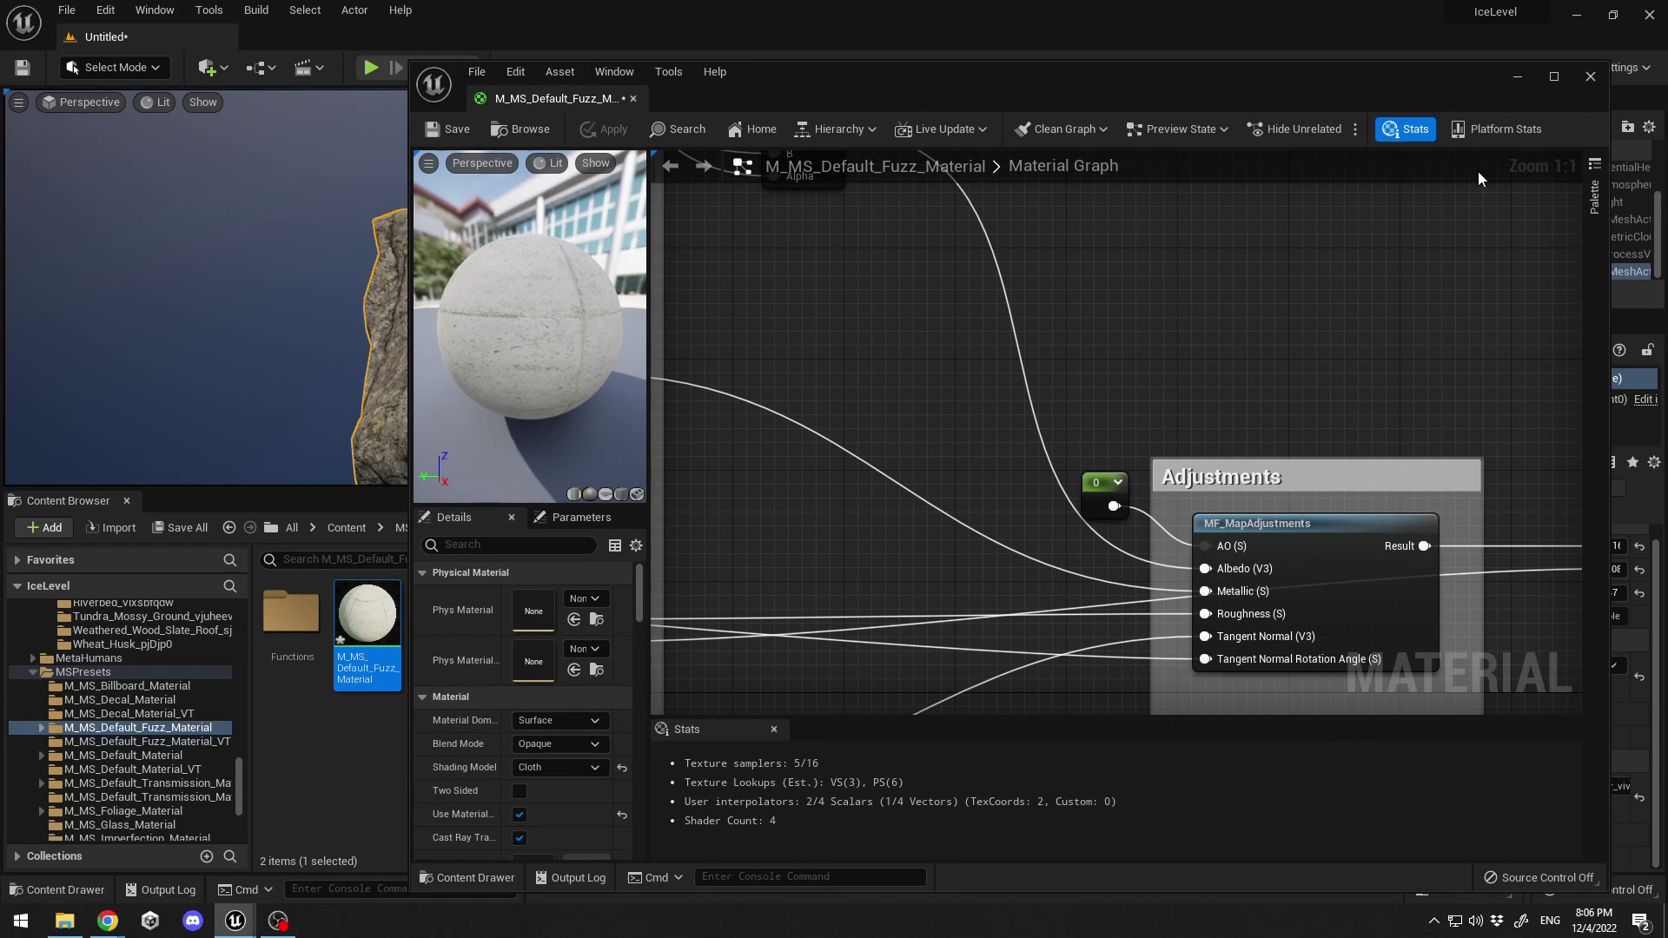
pyautogui.click(1589, 76)
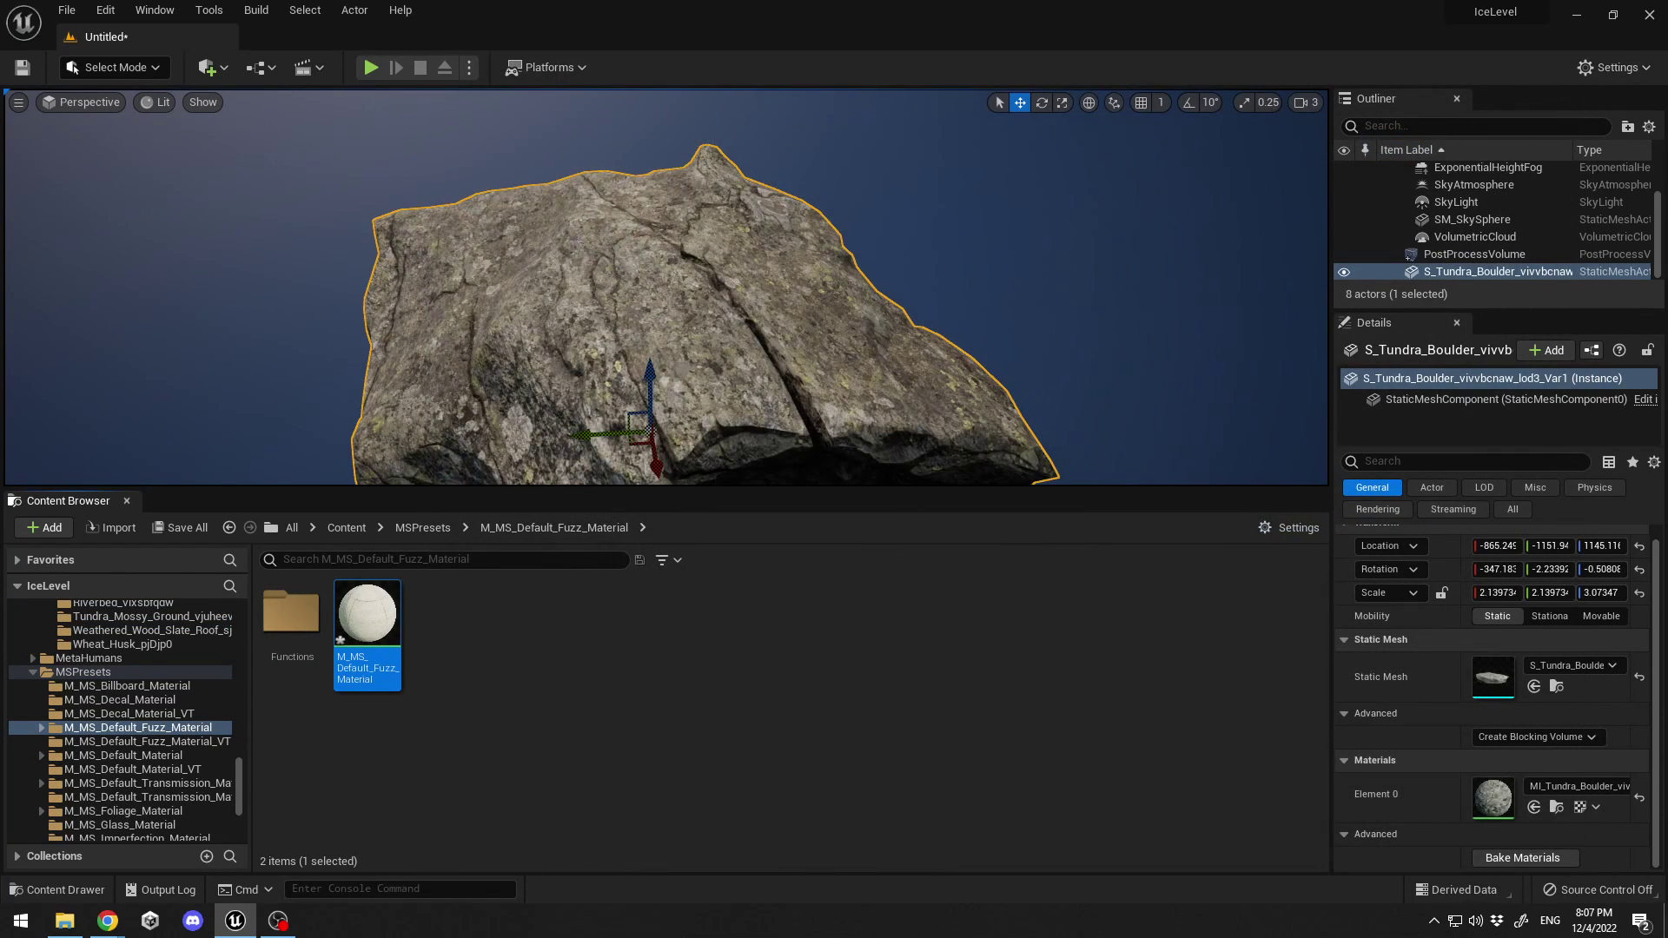
# Step: Open the boulder's material instance and shrink its window and preview area so the boulder stays visible in the level
pyautogui.scroll(3, 797, 304)
pyautogui.moveTo(793, 306); pyautogui.dragTo(797, 305, button='right')
pyautogui.keyDown('alt'); pyautogui.moveTo(792, 306); pyautogui.dragTo(792, 306); pyautogui.keyUp('alt')
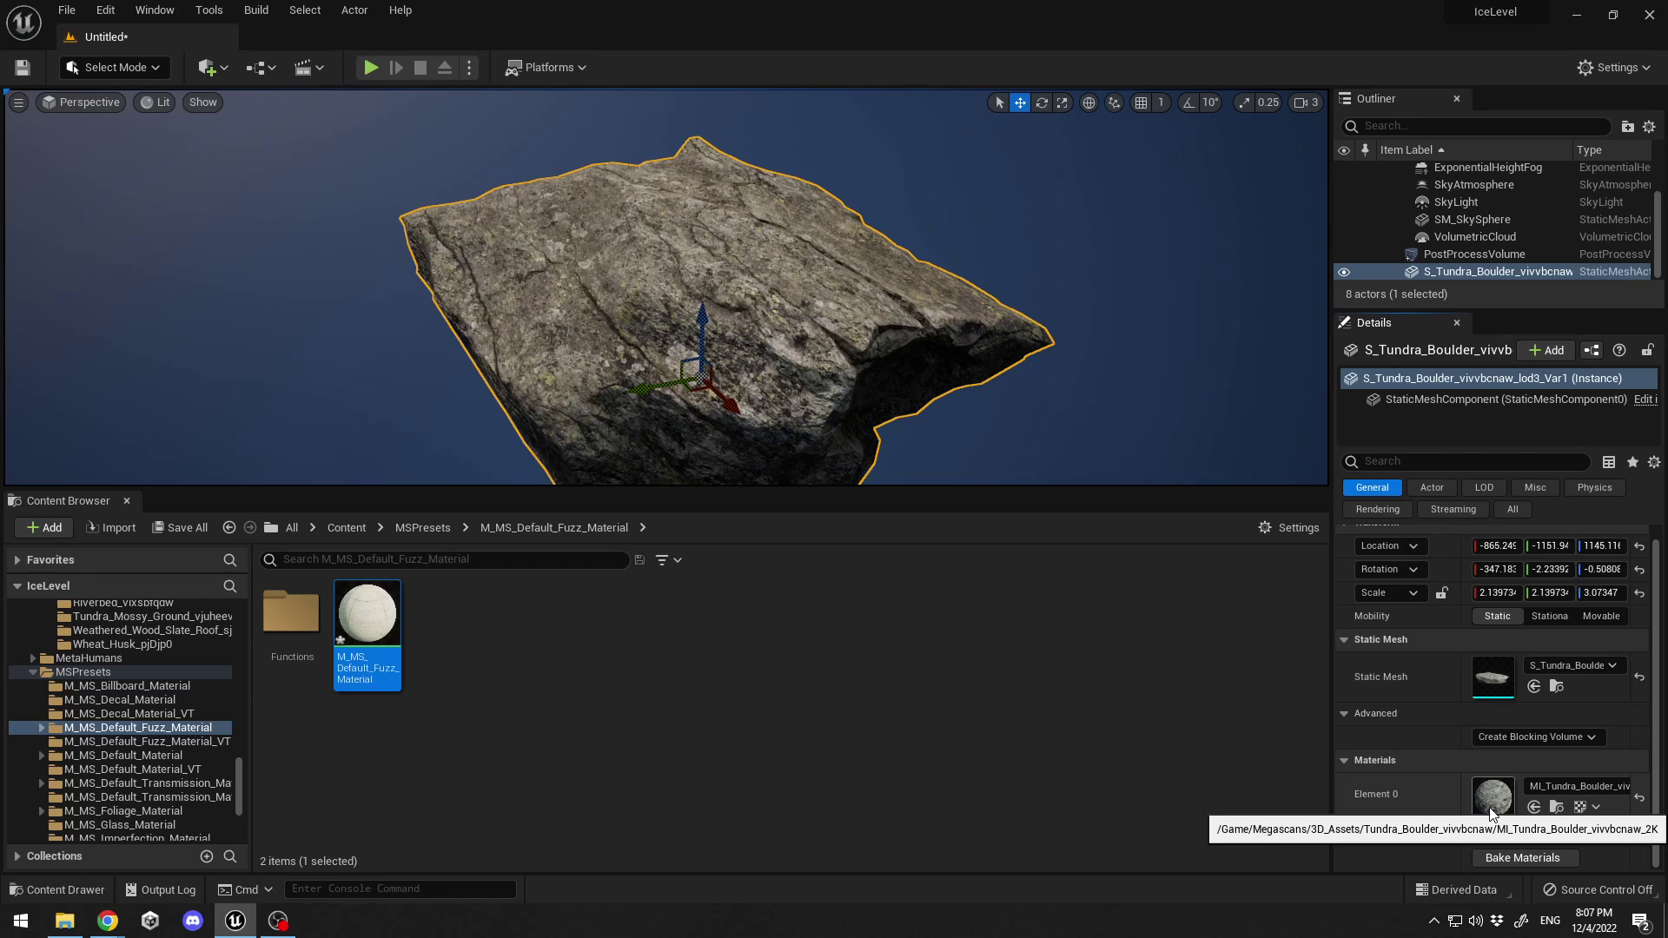
pyautogui.doubleClick(1491, 795)
pyautogui.scroll(-10, 1399, 469)
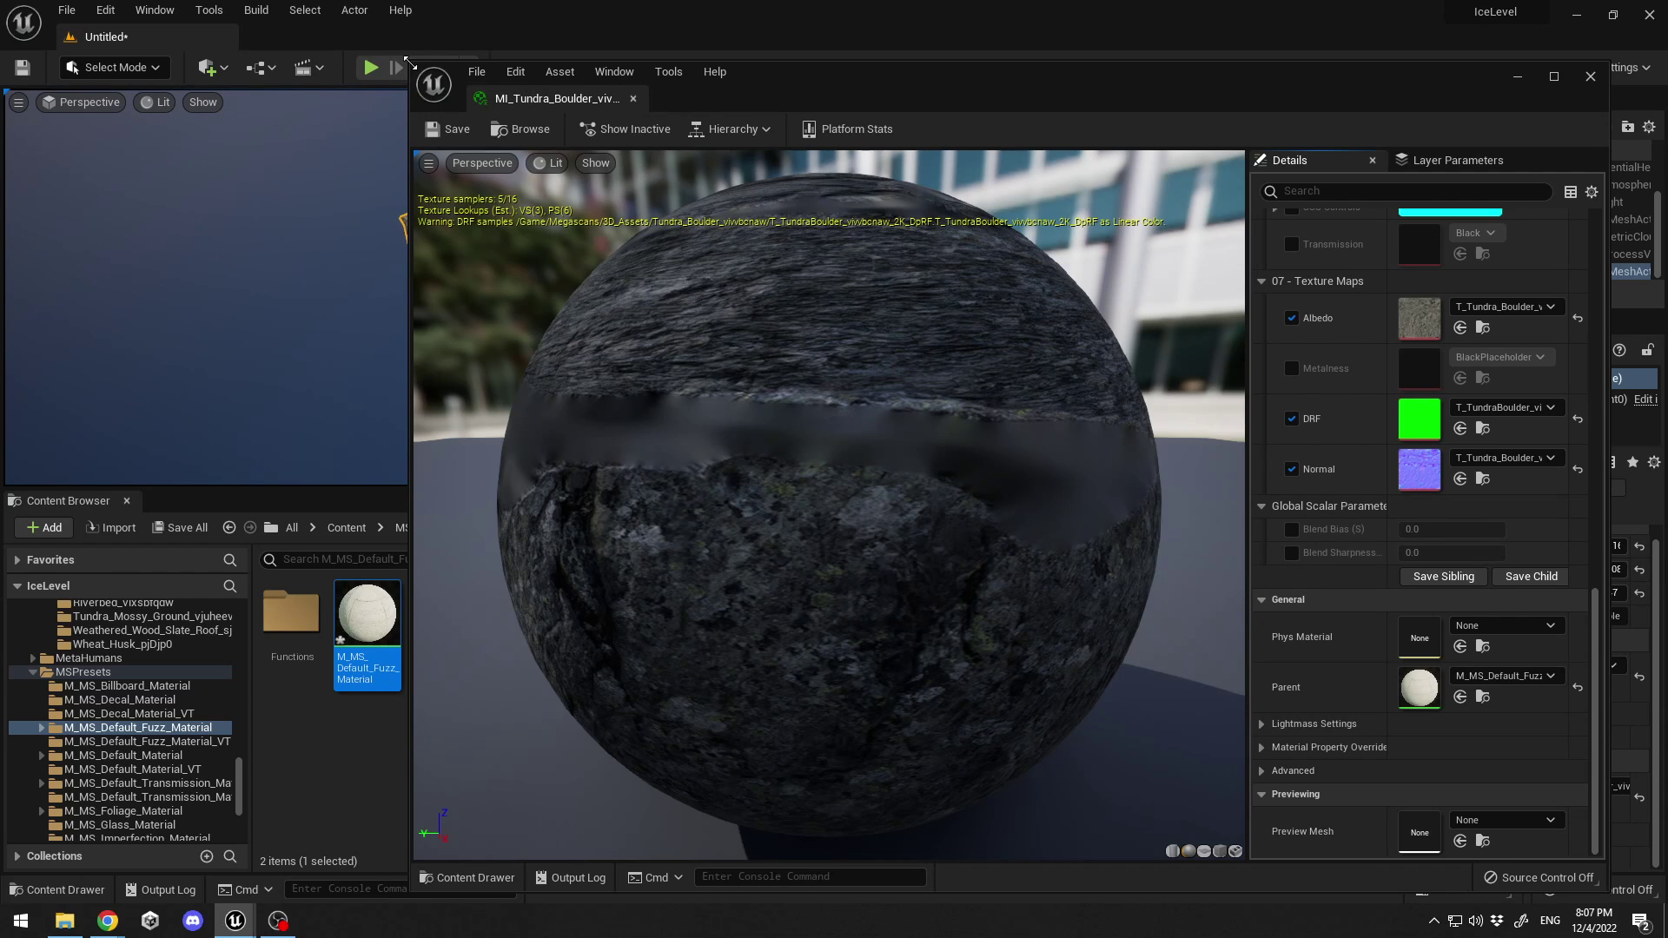
pyautogui.moveTo(408, 62); pyautogui.dragTo(800, 519)
pyautogui.moveTo(1369, 774); pyautogui.dragTo(1189, 773)
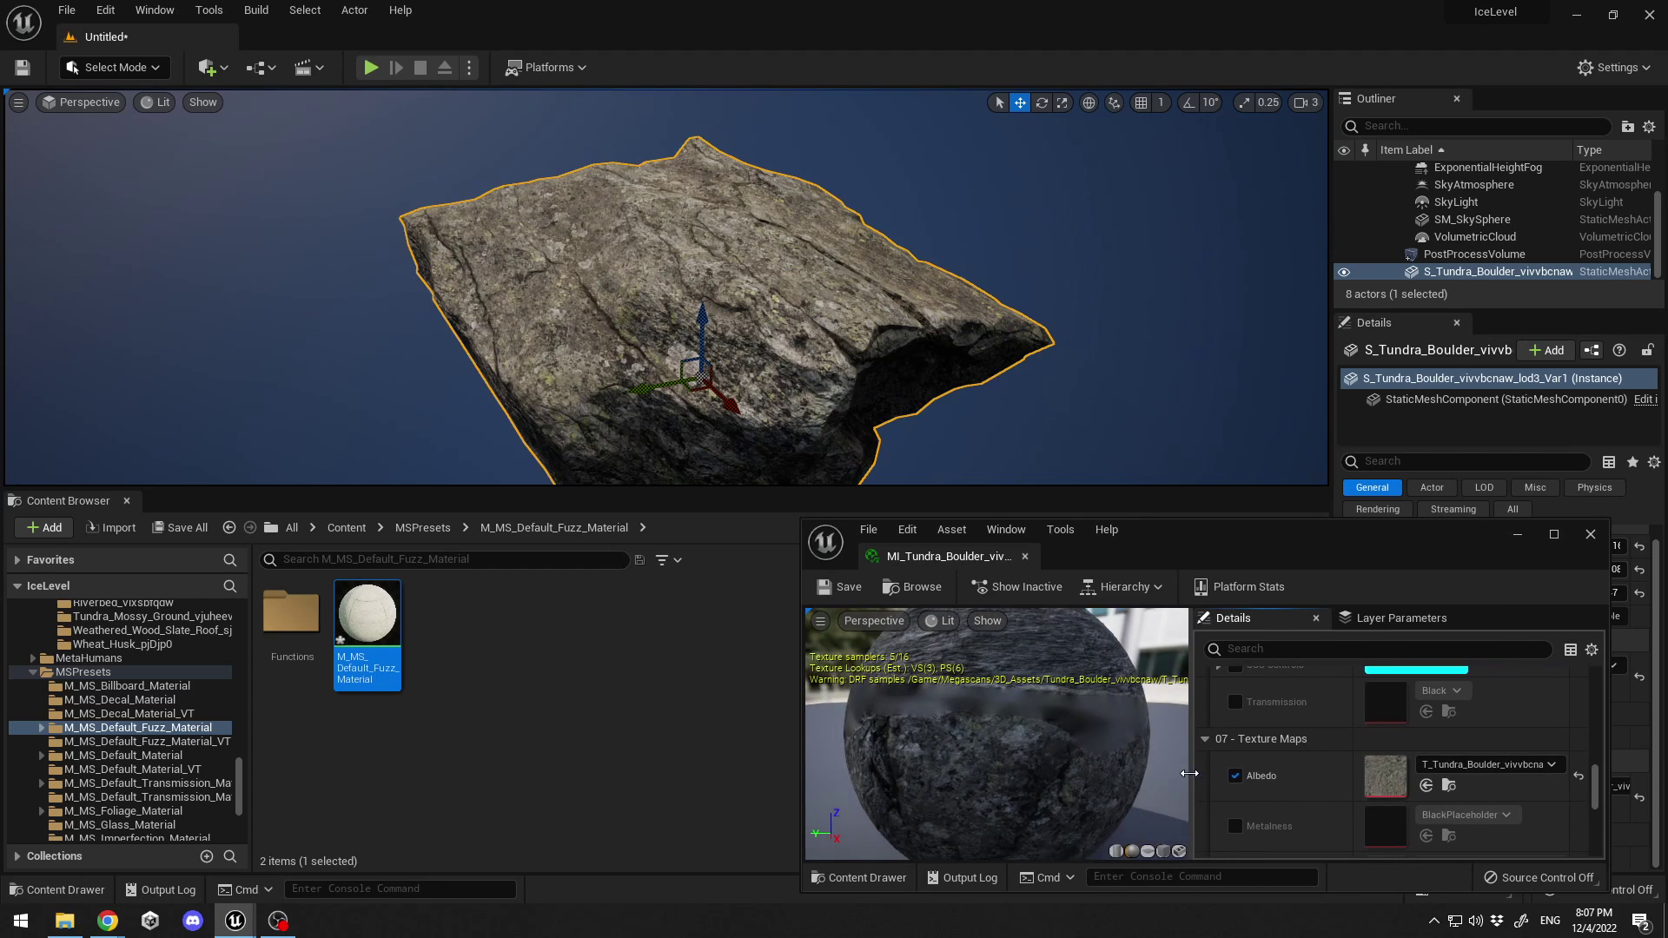
# Step: Enable the Blend Bias and Blend Sharpness overrides, raise Blend Bias to 0.608, and look over the boulder
pyautogui.scroll(-8, 1409, 727)
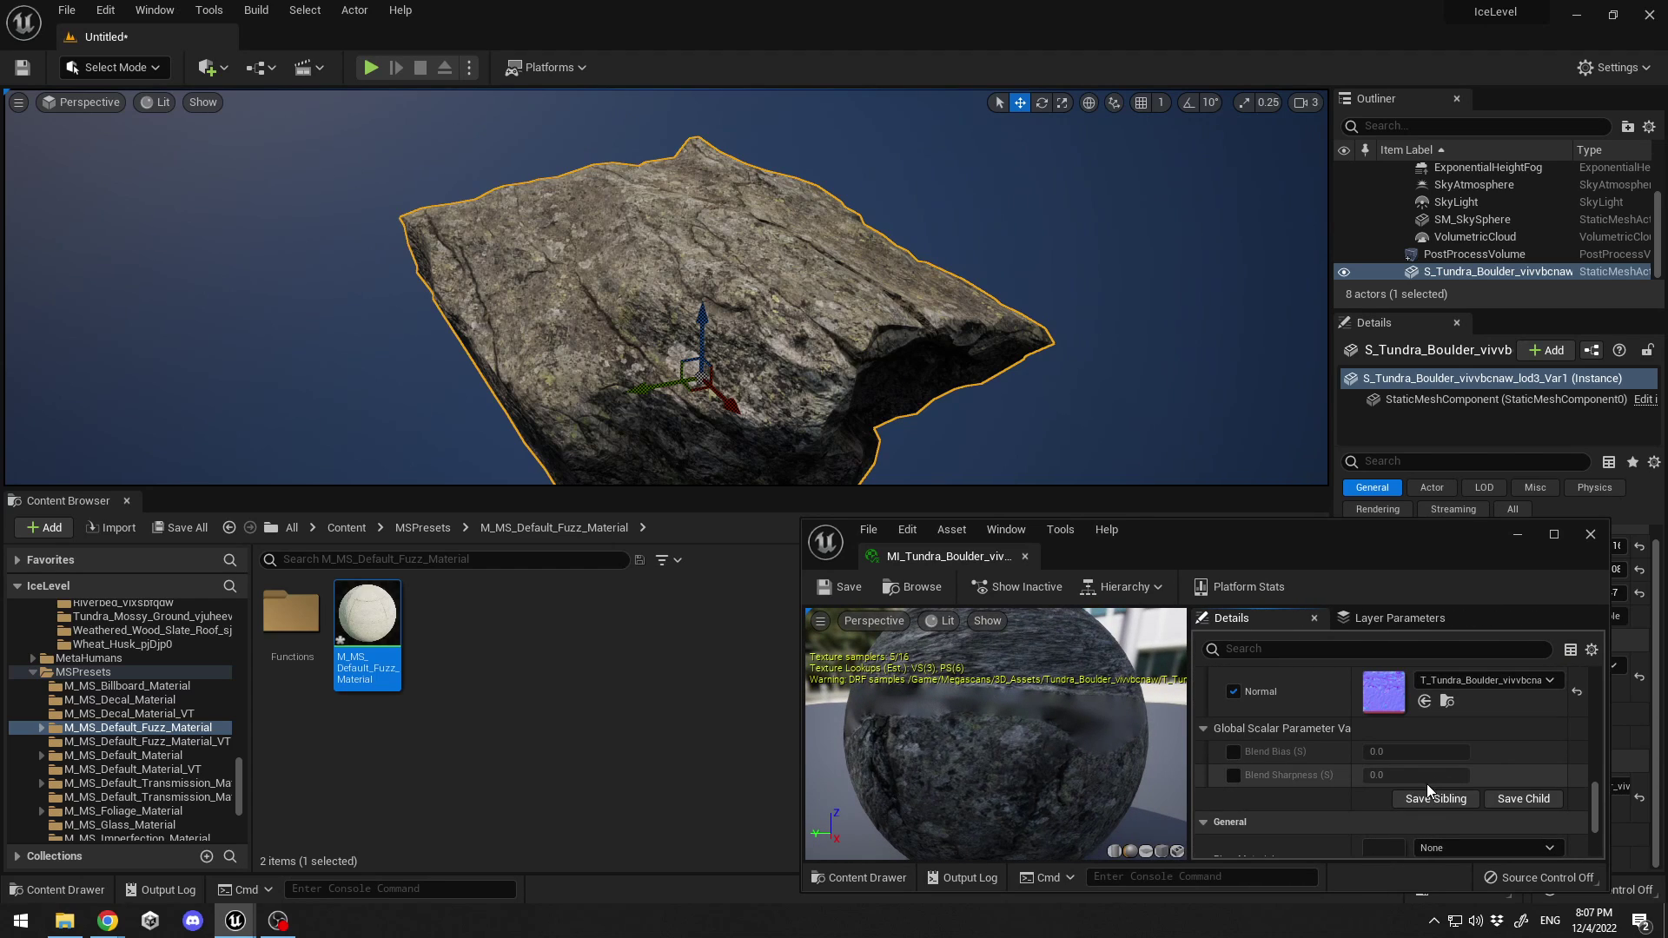
pyautogui.click(1233, 752)
pyautogui.click(1232, 775)
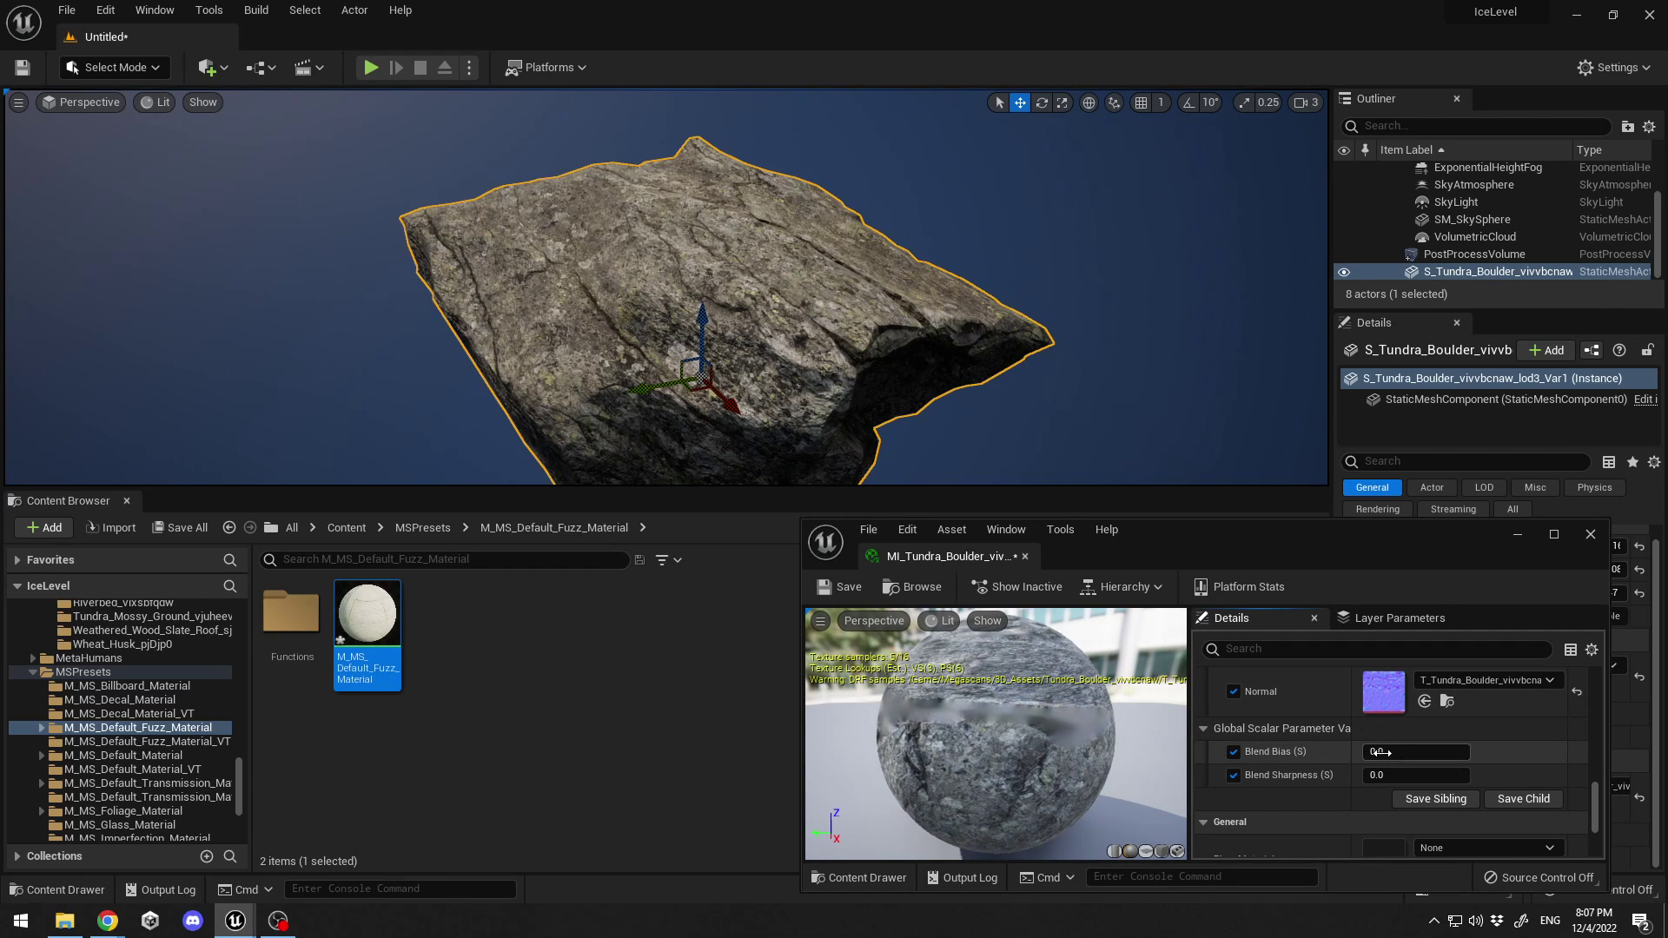
pyautogui.moveTo(1381, 752); pyautogui.dragTo(1441, 752)
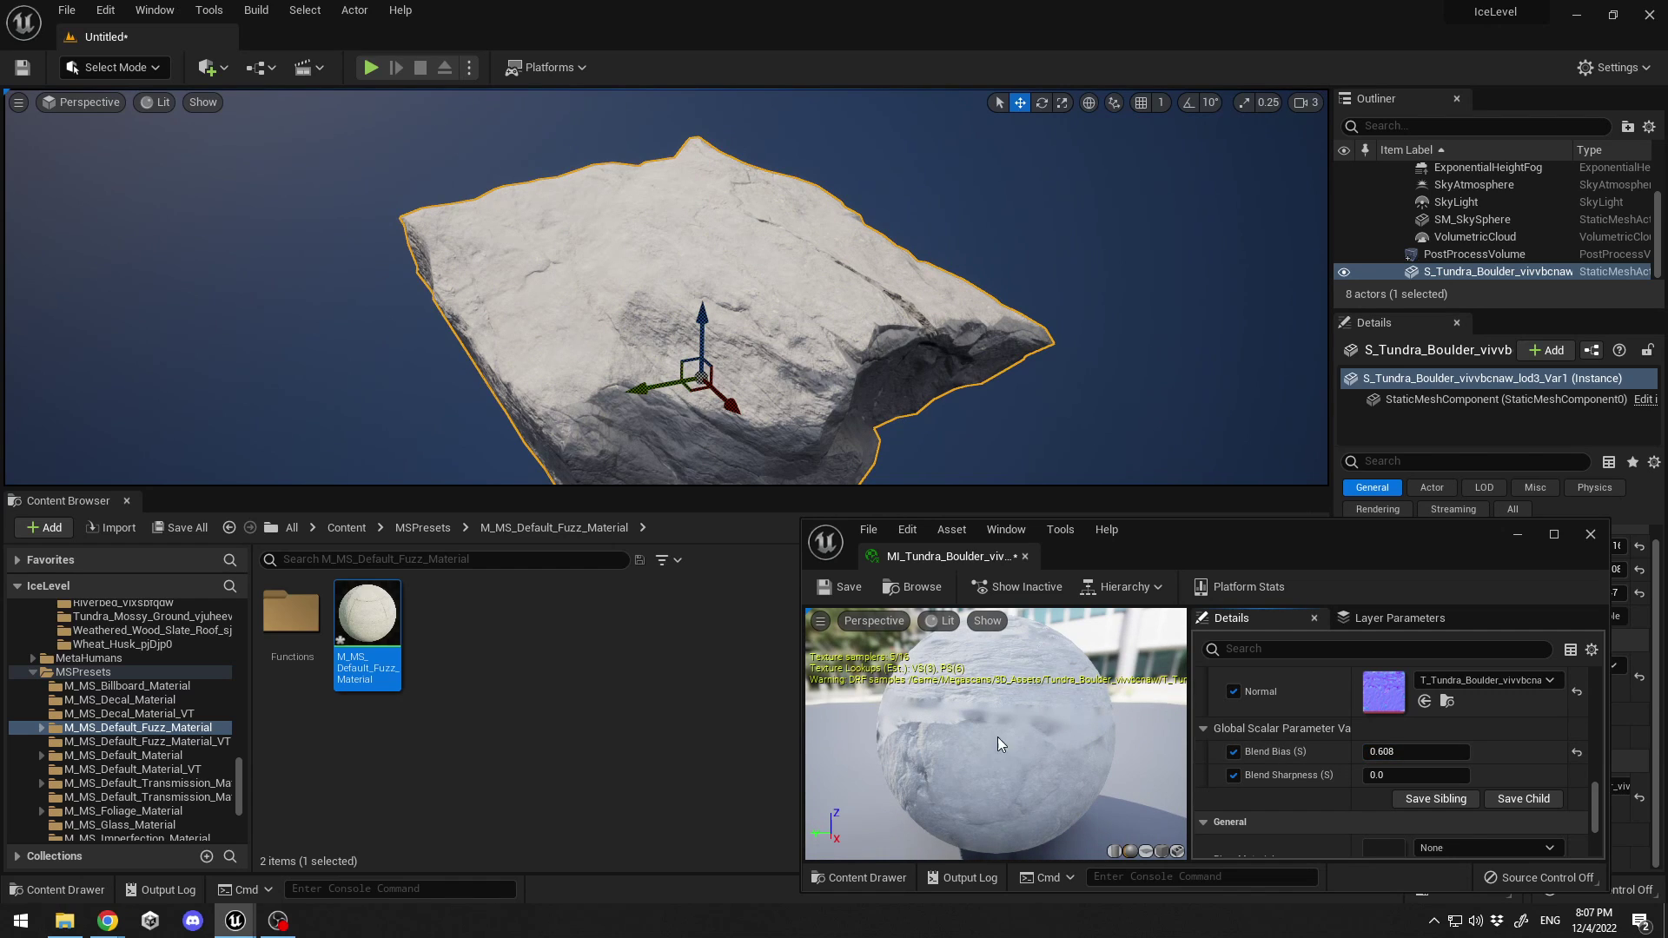
pyautogui.click(1077, 434)
pyautogui.moveTo(1058, 415); pyautogui.dragTo(935, 419, button='right')
pyautogui.moveTo(906, 353); pyautogui.dragTo(1119, 460, button='right')
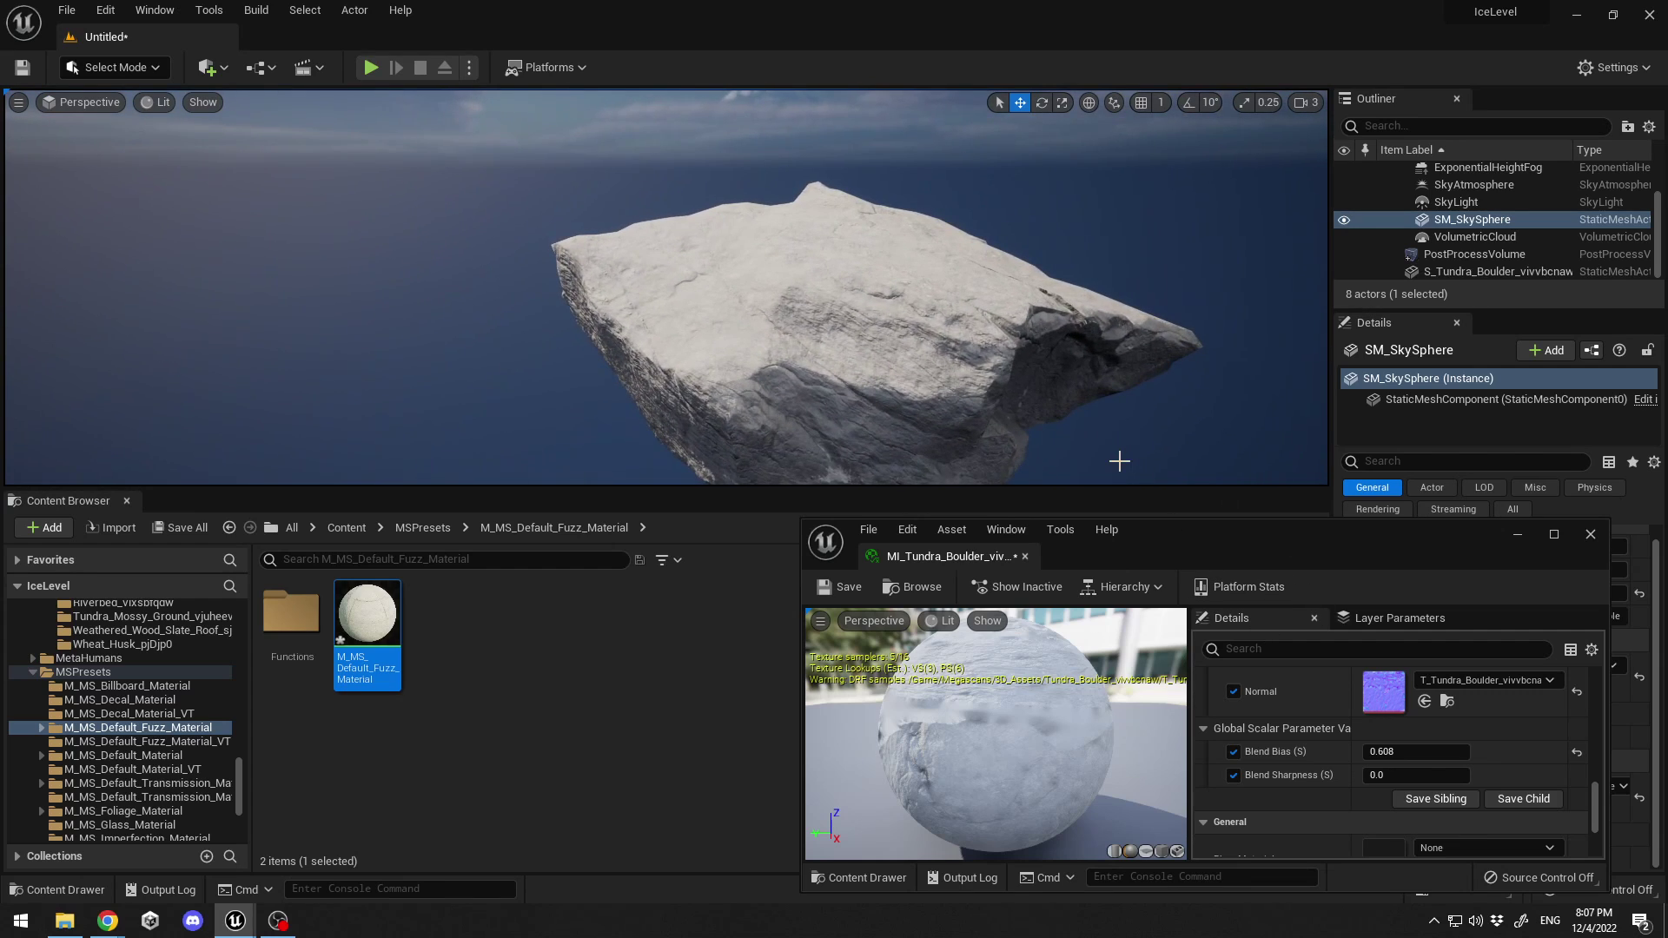
# Step: Set Blend Bias to 0 and raise Blend Sharpness to about 0.8 on the boulder's material instance
pyautogui.click(1416, 754)
pyautogui.write('0')
pyautogui.press('Return')
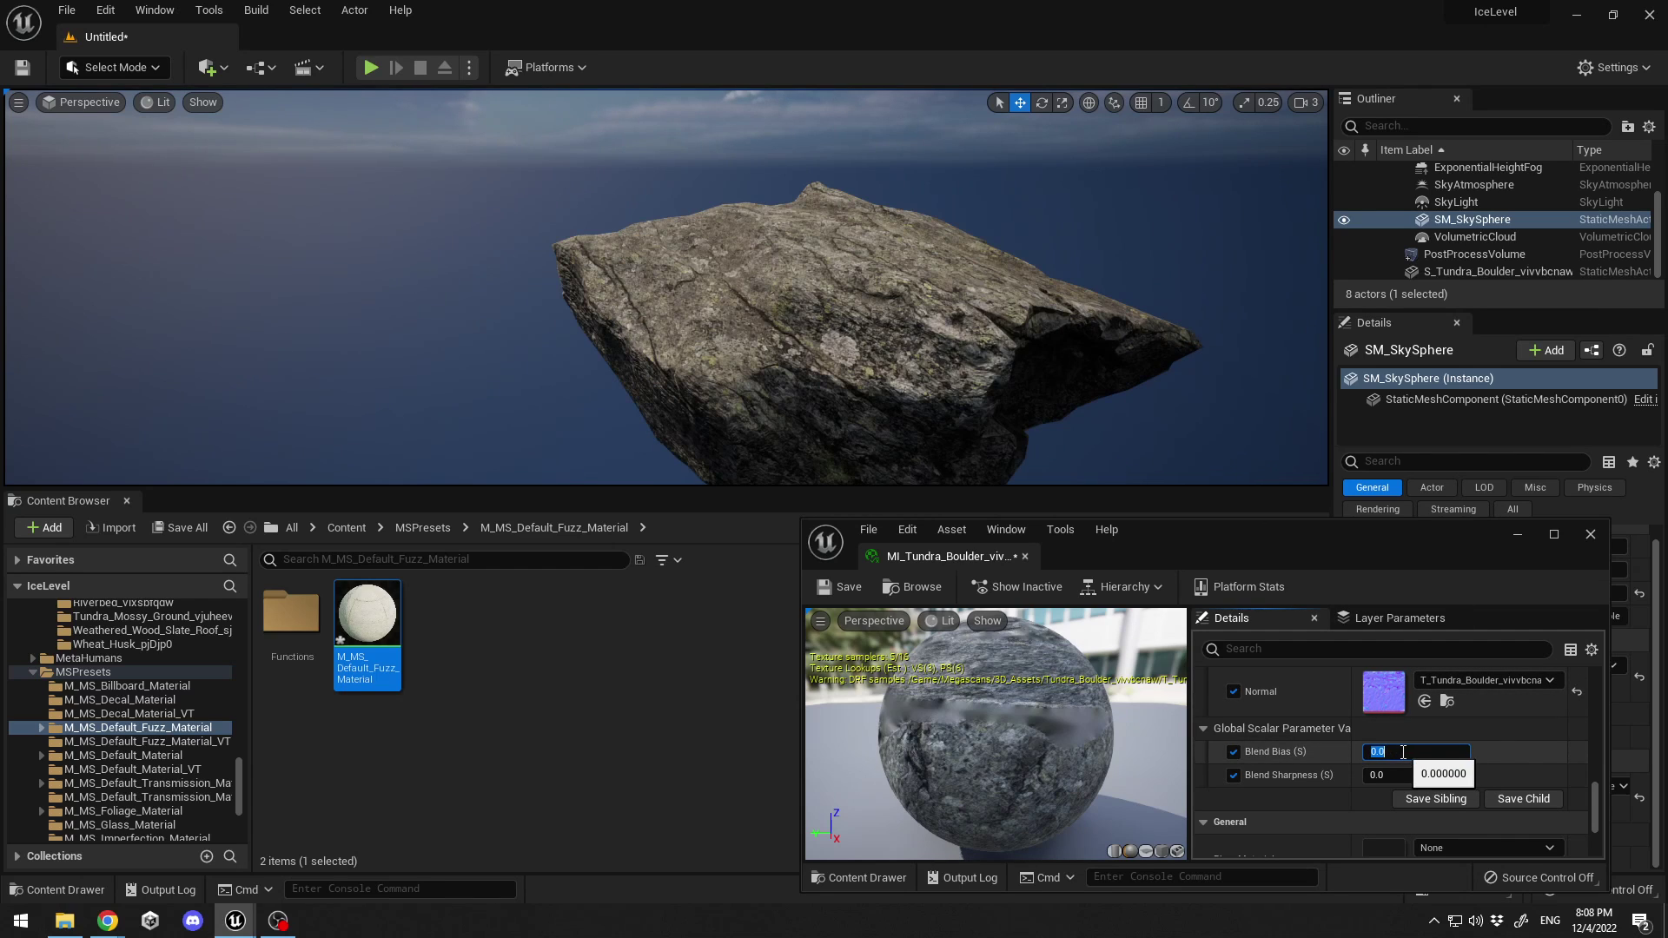
pyautogui.moveTo(1385, 771); pyautogui.dragTo(1444, 772)
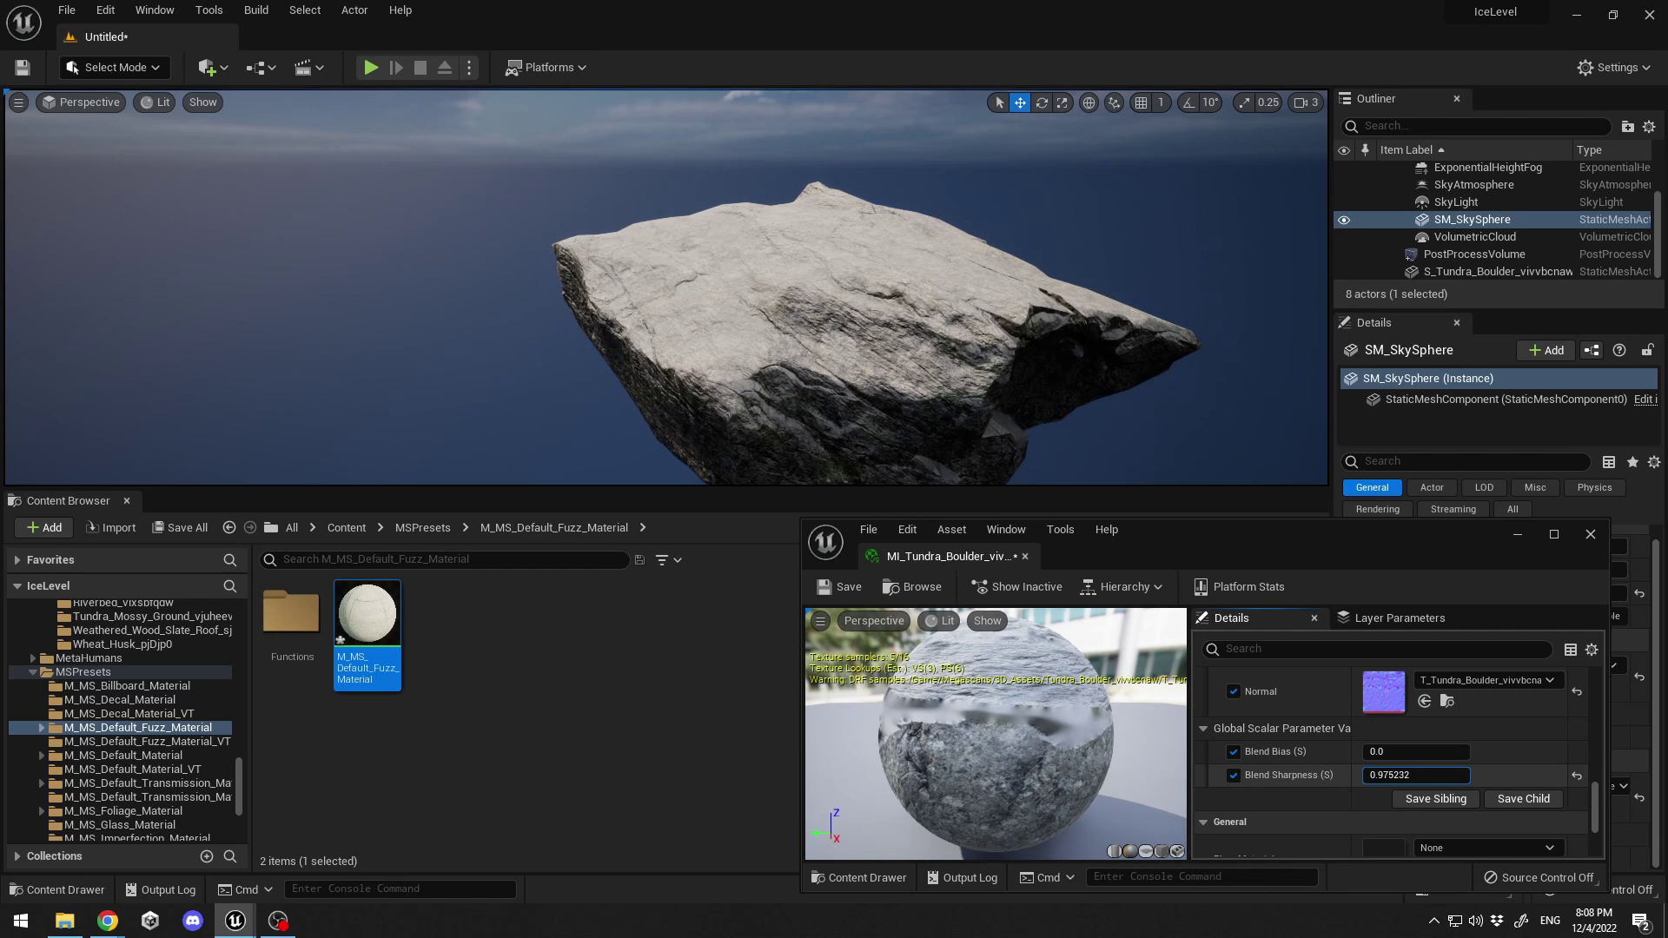
# Step: Try a Blend Bias of 0.272, return it to 0, and set Blend Sharpness to about 1.31
pyautogui.moveTo(1416, 752); pyautogui.dragTo(1442, 751)
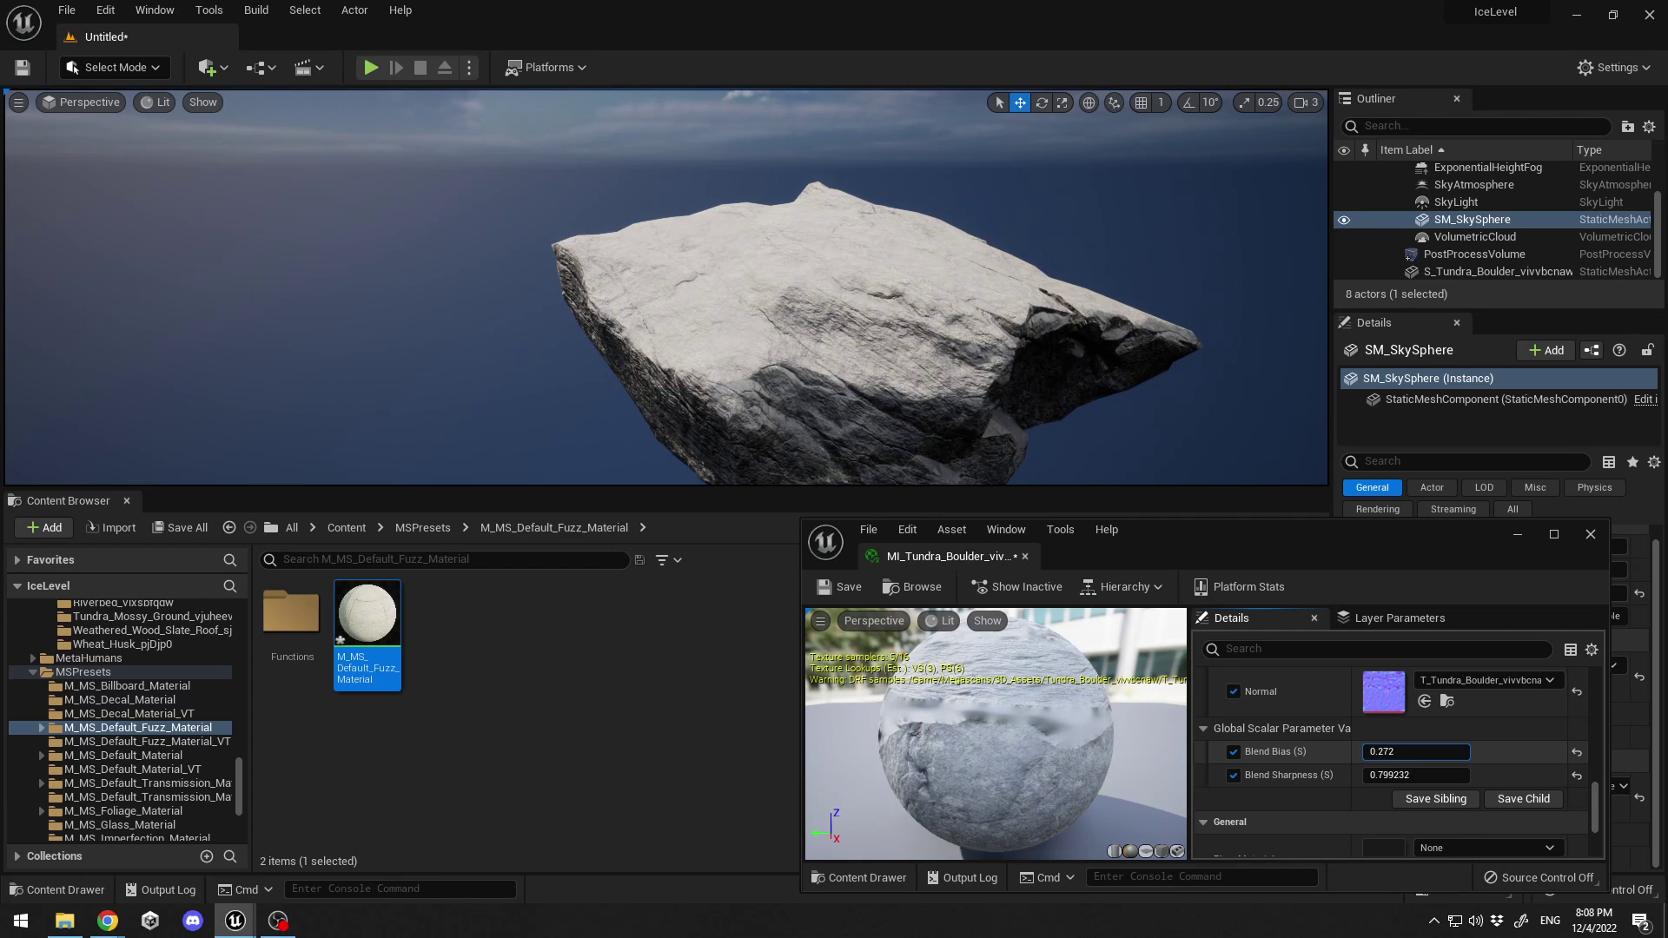
pyautogui.scroll(-3, 1121, 615)
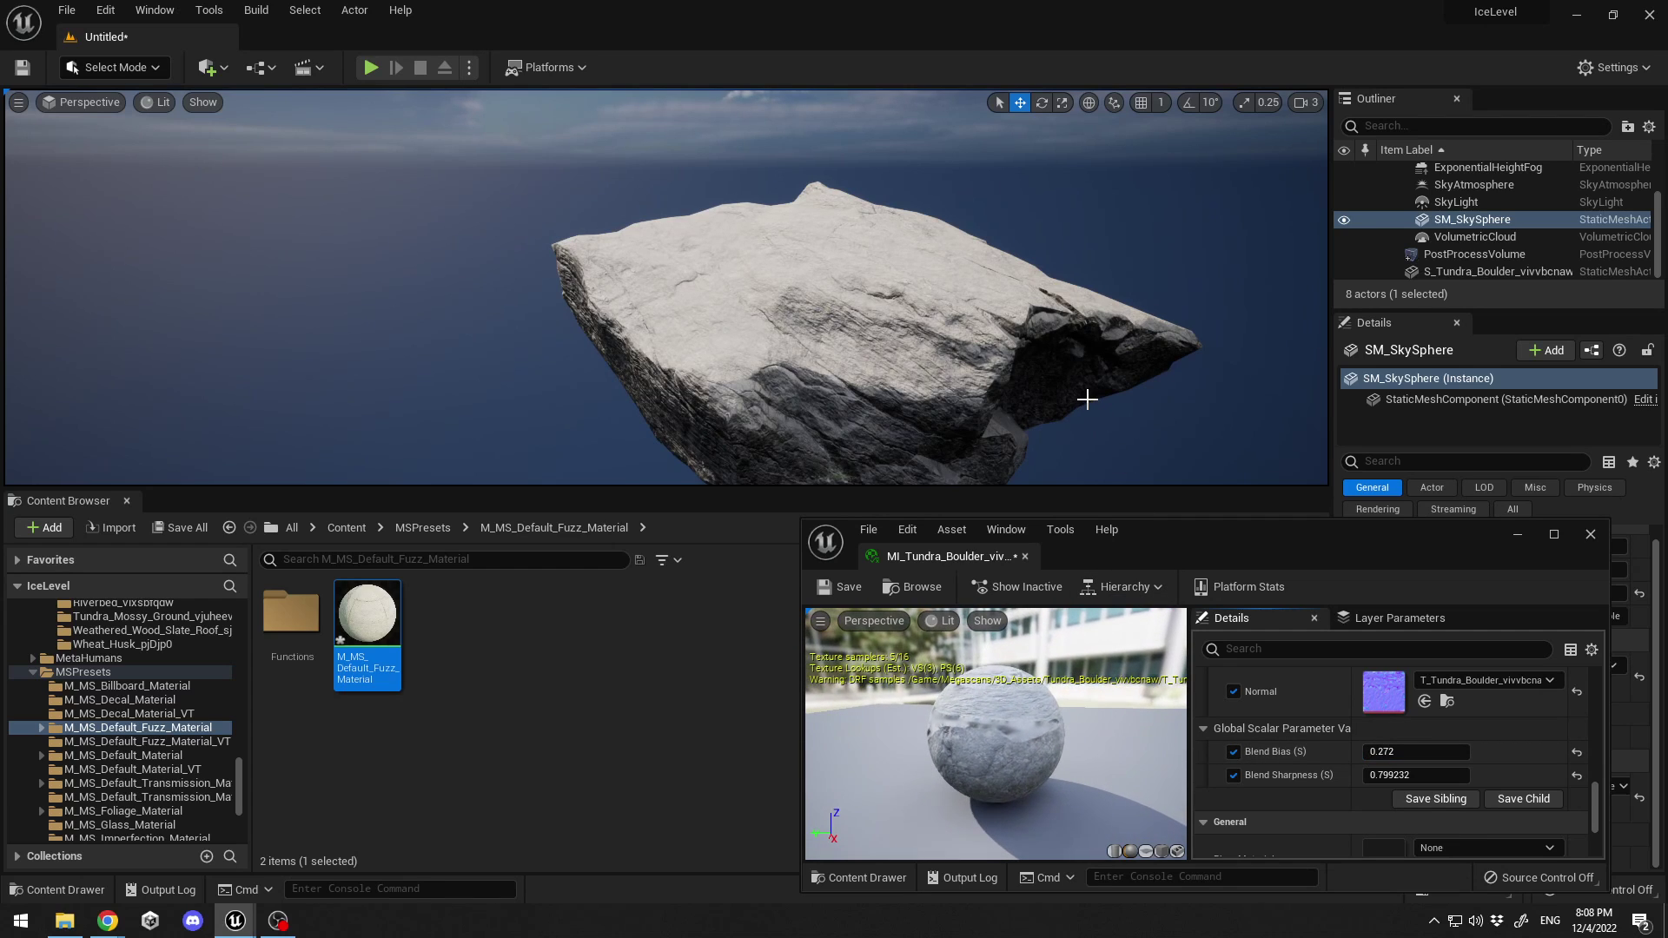
pyautogui.moveTo(1087, 399); pyautogui.dragTo(1070, 695)
pyautogui.scroll(-3, 1071, 695)
pyautogui.scroll(-4, 1068, 695)
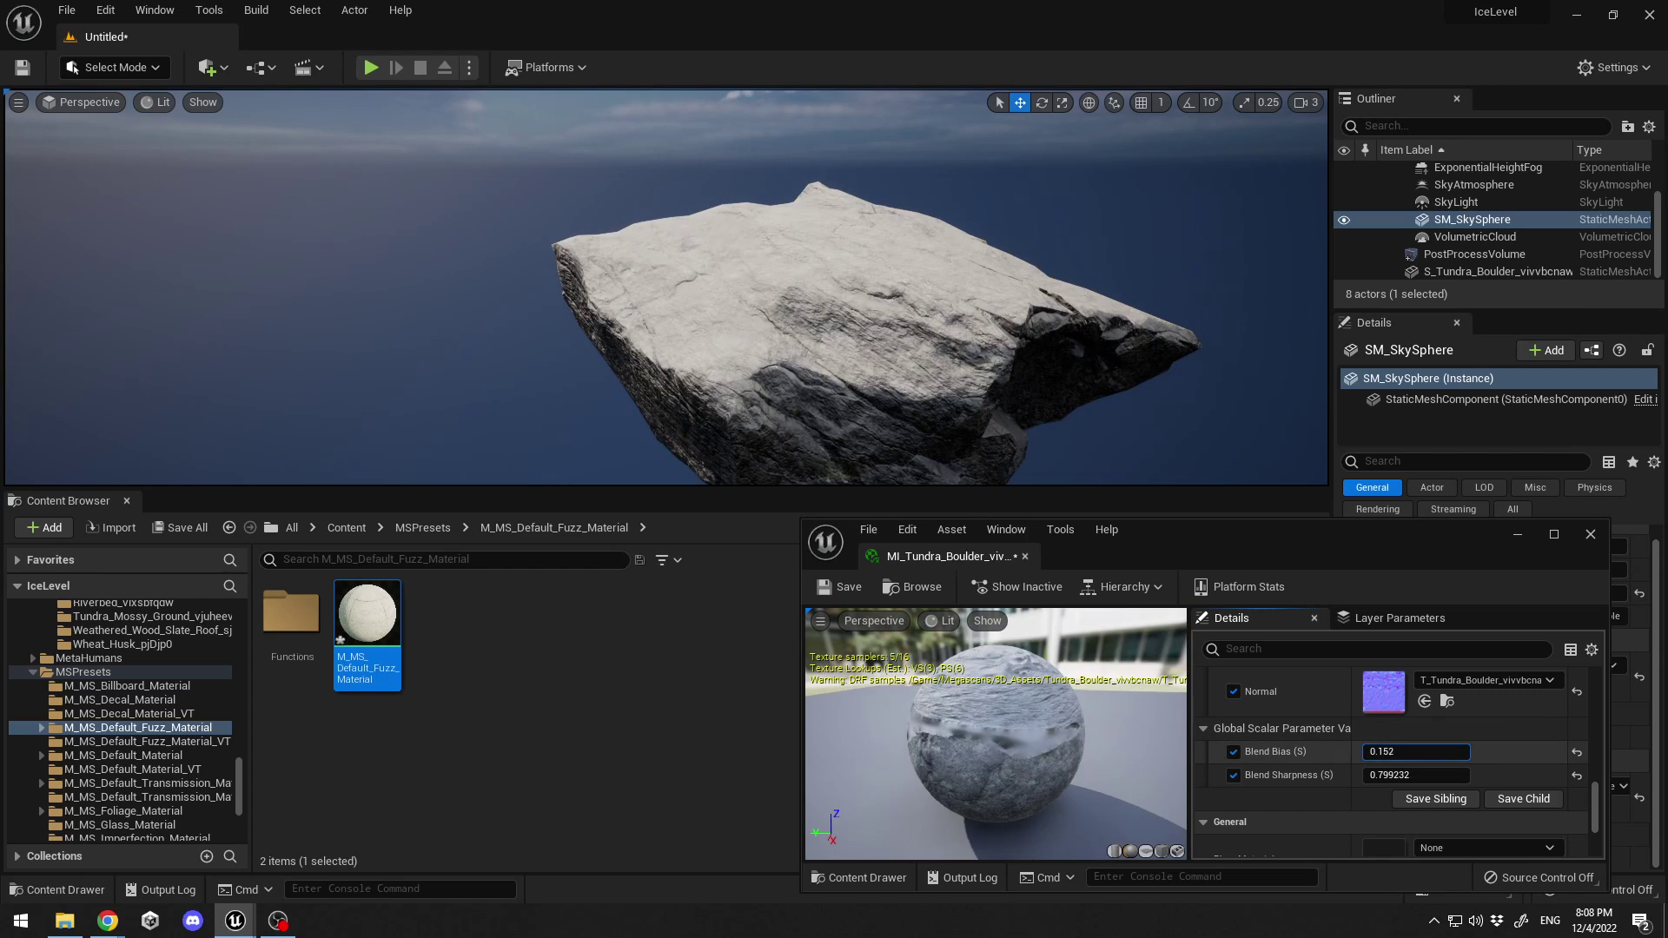
pyautogui.moveTo(1395, 747); pyautogui.dragTo(1373, 749)
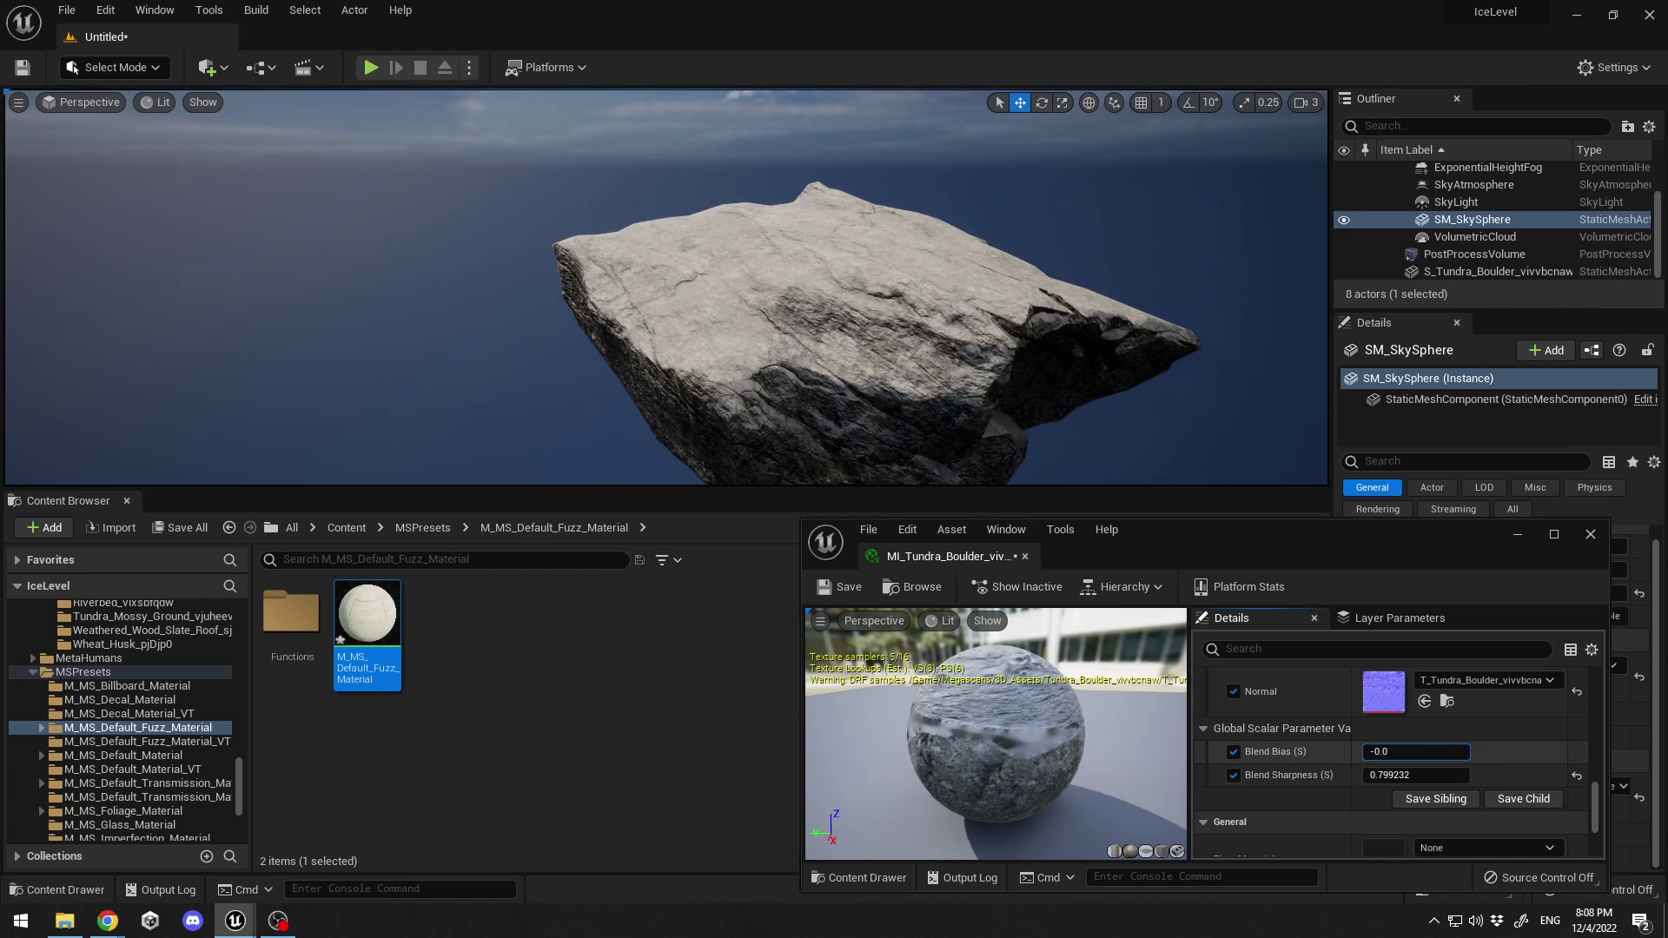
pyautogui.moveTo(1409, 775); pyautogui.dragTo(1443, 775)
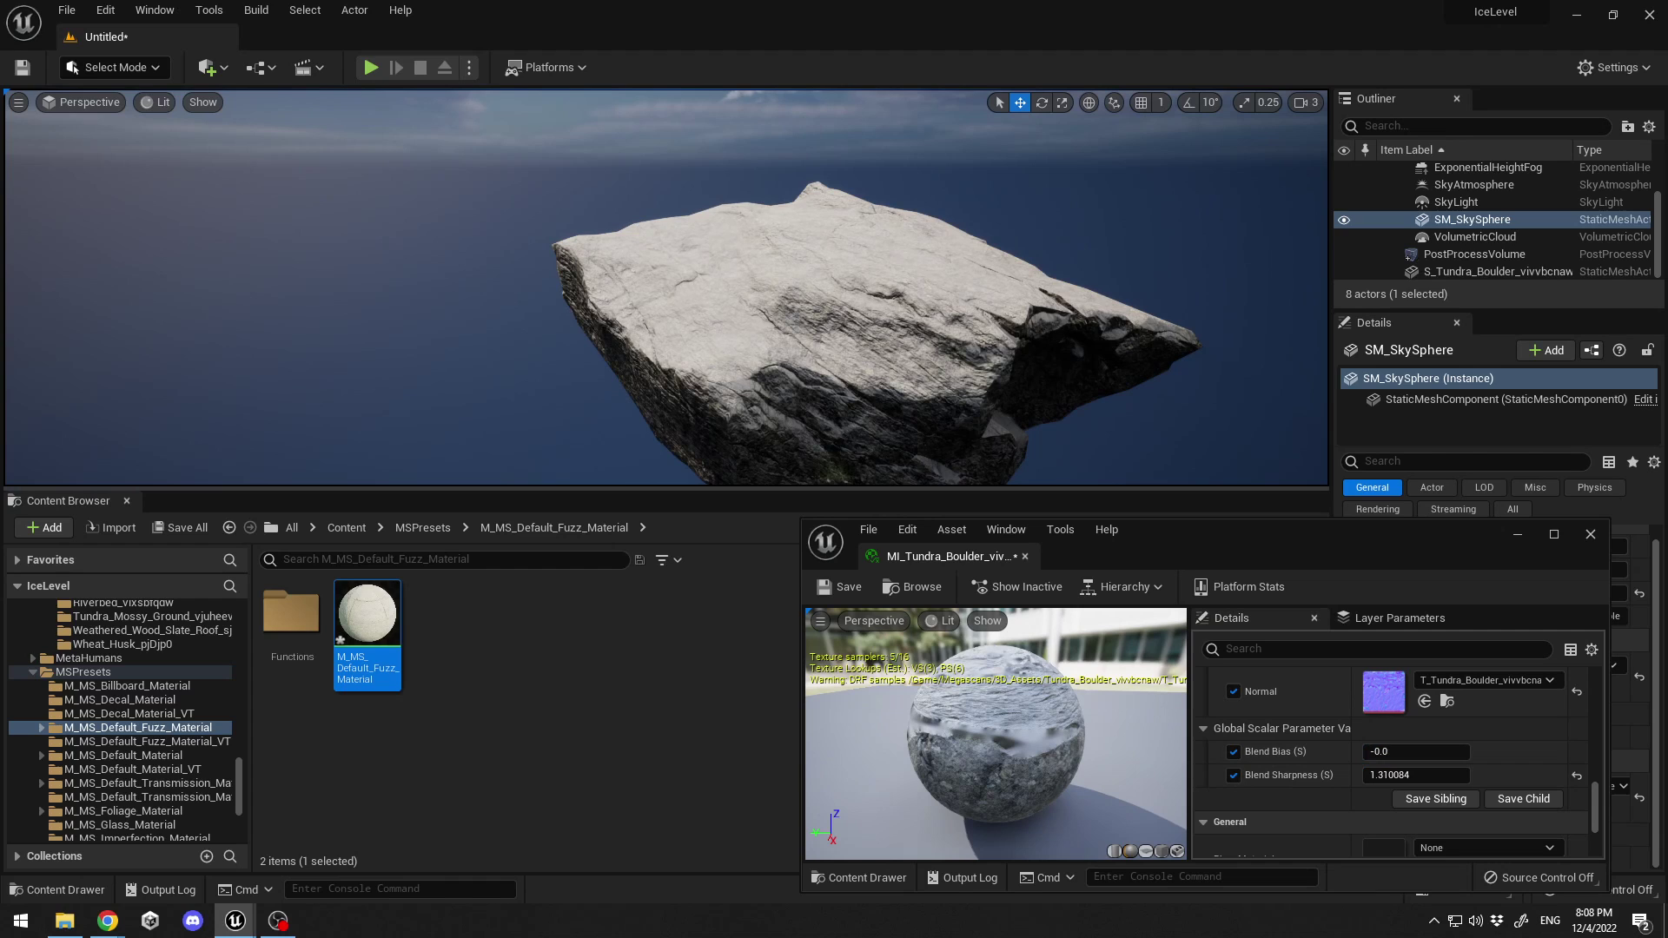
# Step: Minimize the material instance window and examine the snow coverage on the boulder up close and in the enlarged viewport
pyautogui.click(1518, 540)
pyautogui.click(1083, 380)
pyautogui.moveTo(1084, 380); pyautogui.dragTo(1135, 369, button='right')
pyautogui.click(1134, 369)
pyautogui.scroll(10, 1133, 369)
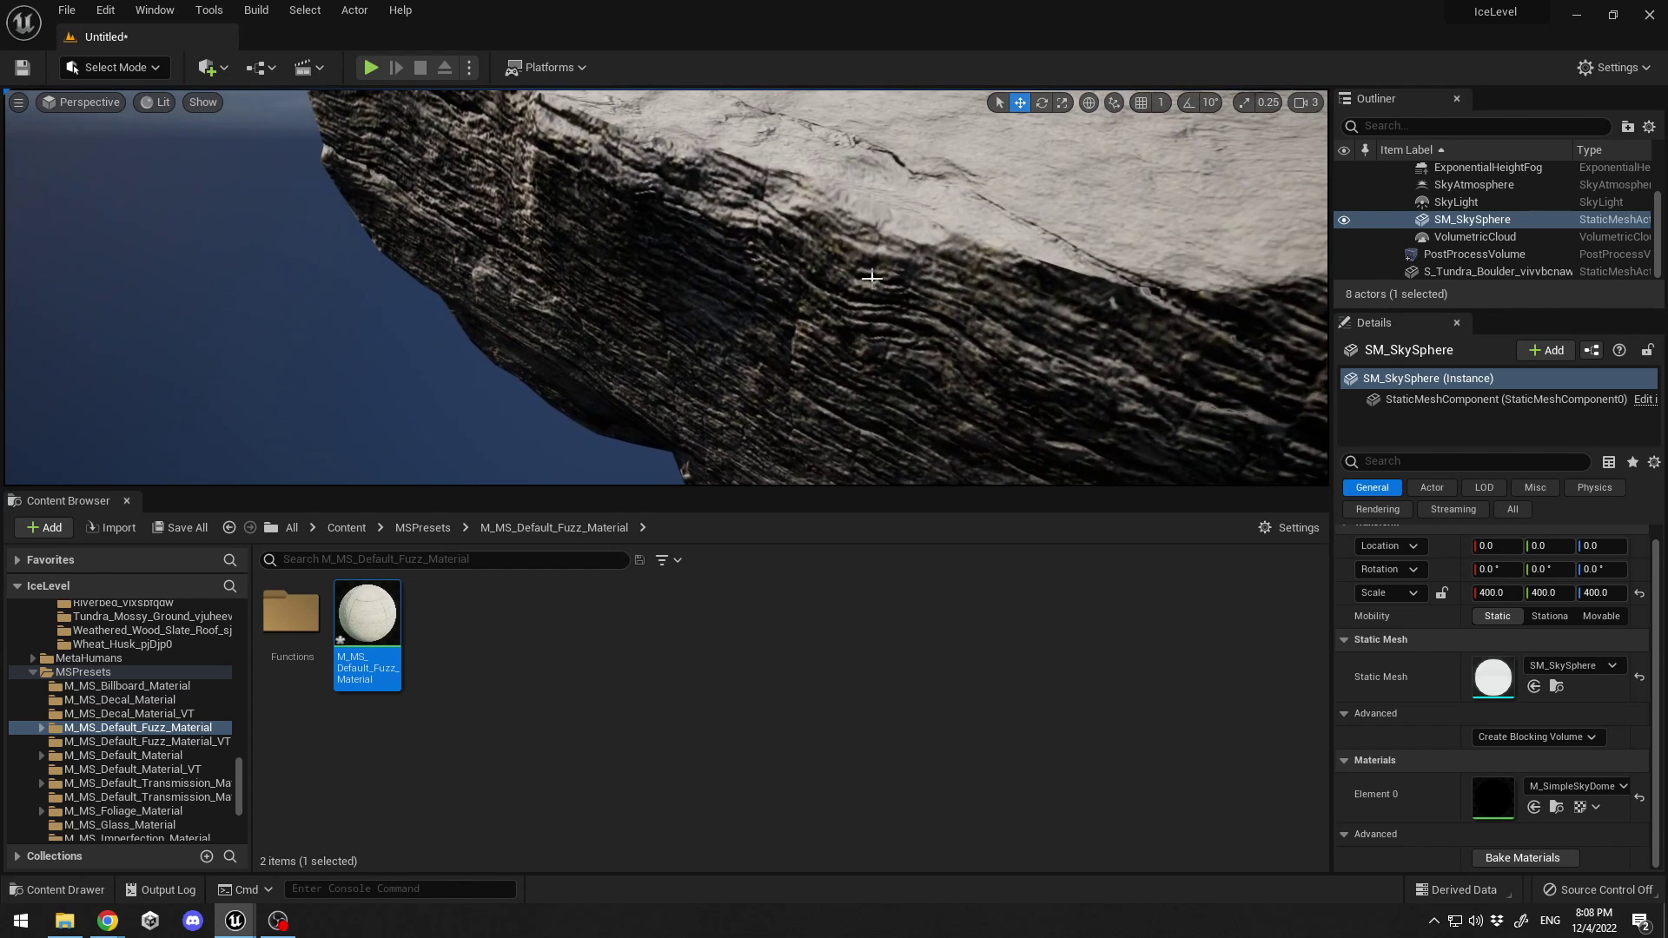
pyautogui.moveTo(1017, 346); pyautogui.dragTo(1000, 332, button='right')
pyautogui.keyDown('alt'); pyautogui.moveTo(1000, 332); pyautogui.dragTo(945, 320); pyautogui.keyUp('alt')
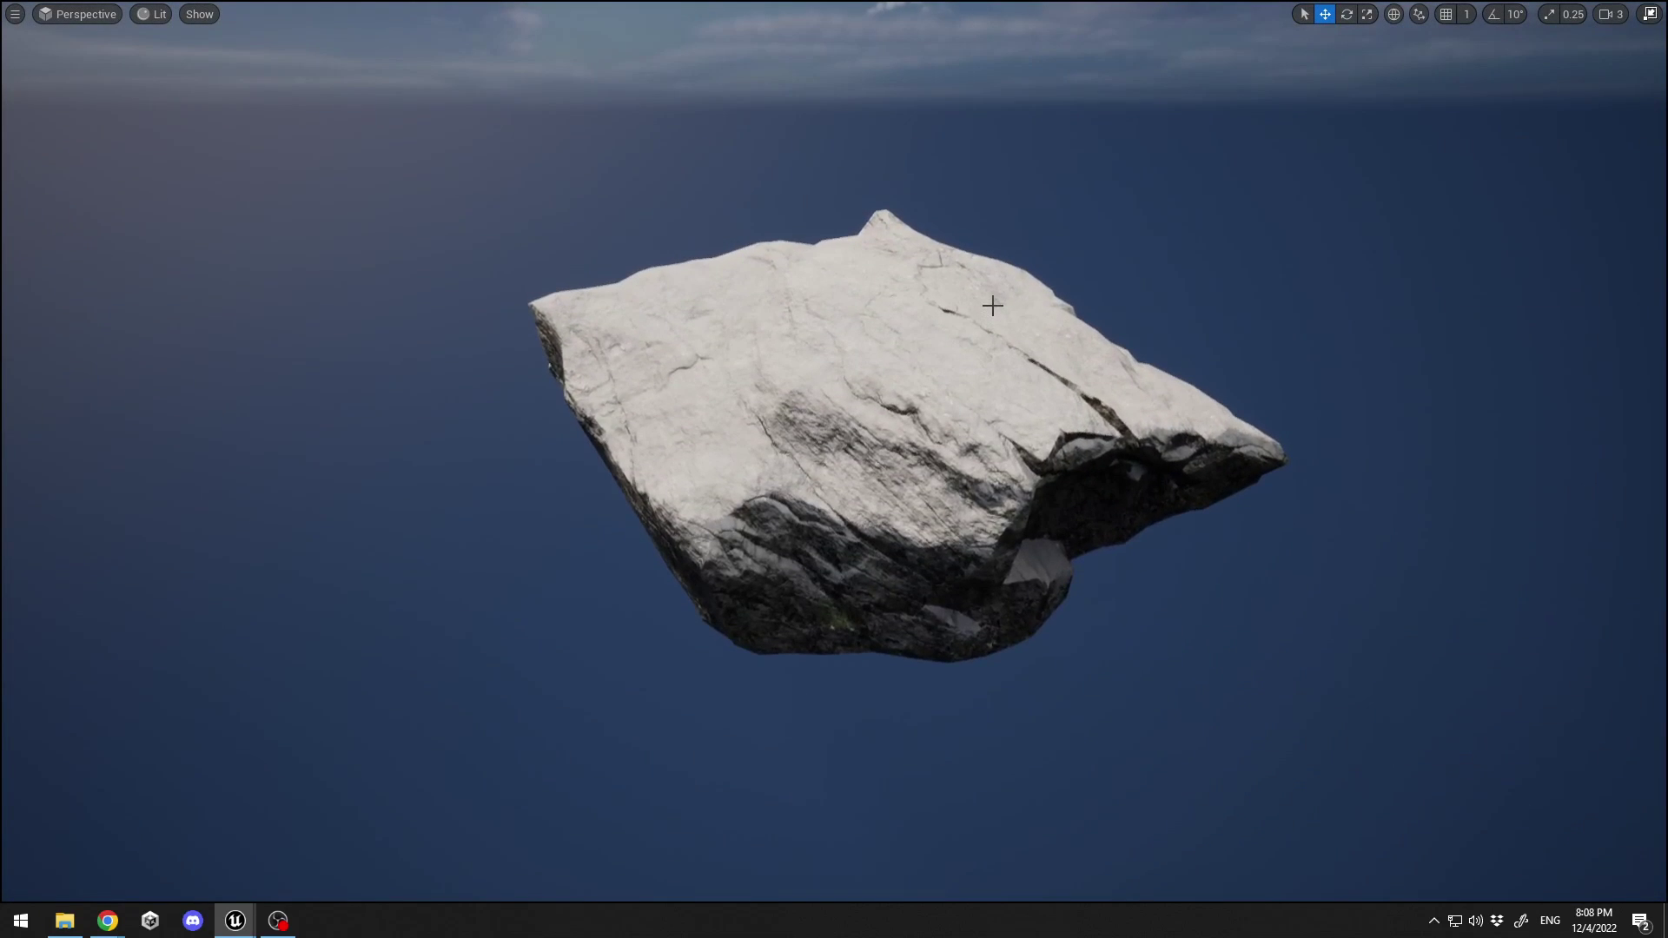
pyautogui.press('d')
pyautogui.moveTo(993, 306); pyautogui.dragTo(993, 306, button='right')
pyautogui.press('a')
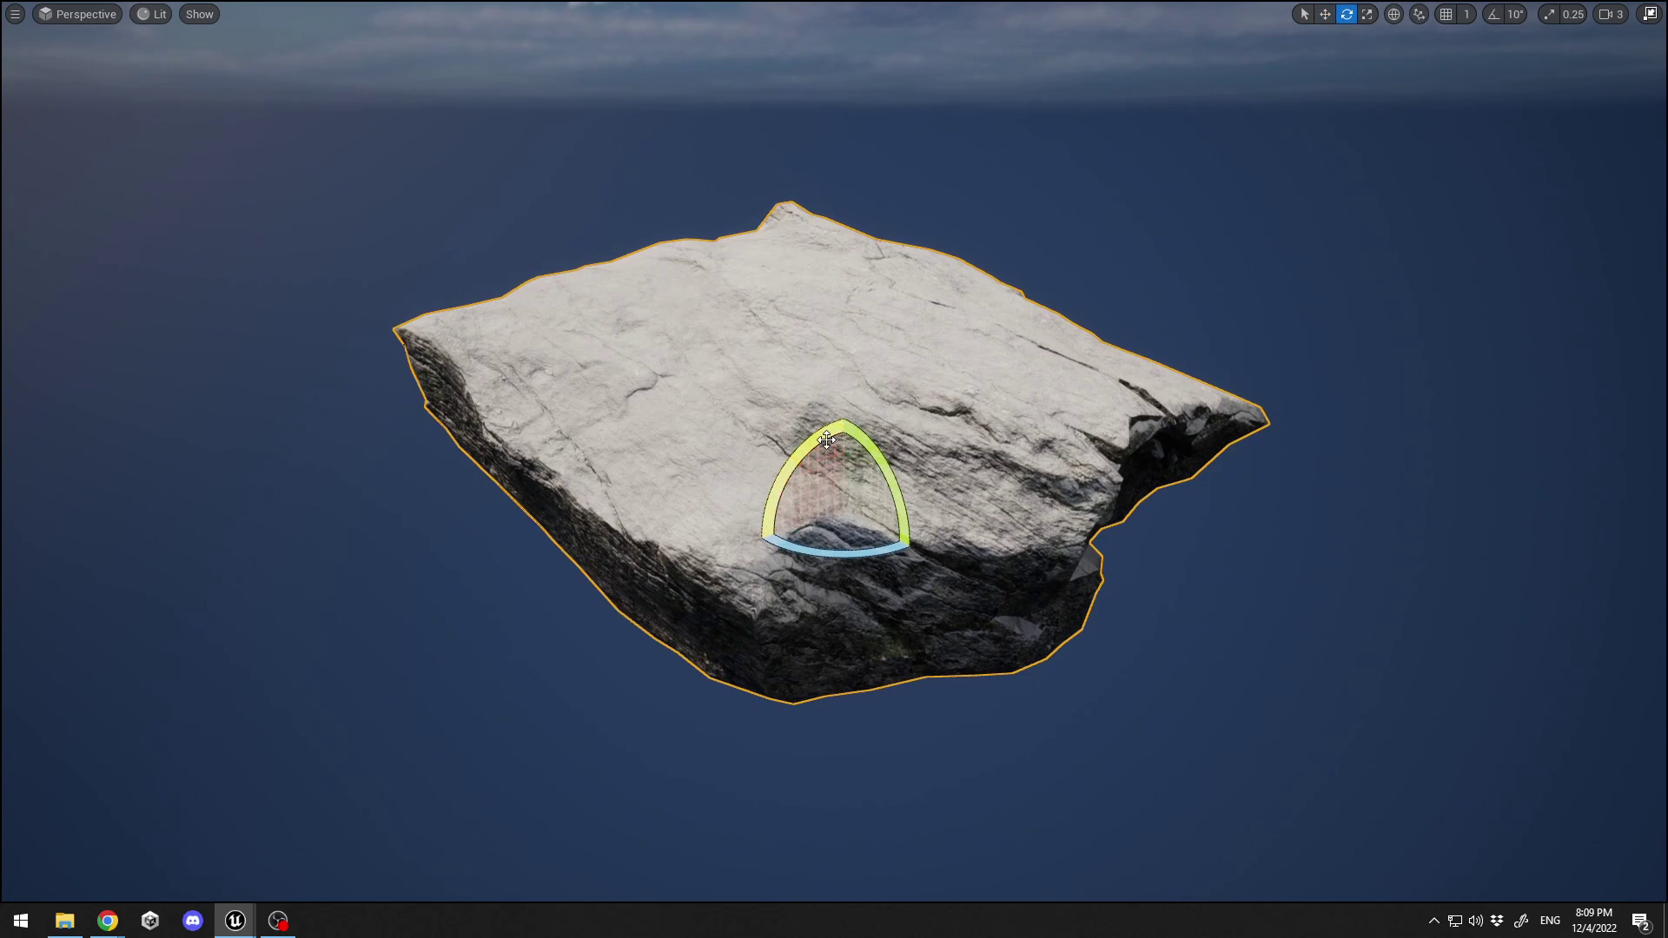
# Step: Rotate the boulder onto its side and examine from several angles how the snow covers its upward-facing surfaces
pyautogui.moveTo(827, 439)
pyautogui.mouseDown()
pyautogui.moveTo(800, 403)
pyautogui.moveTo(735, 514)
pyautogui.mouseUp()
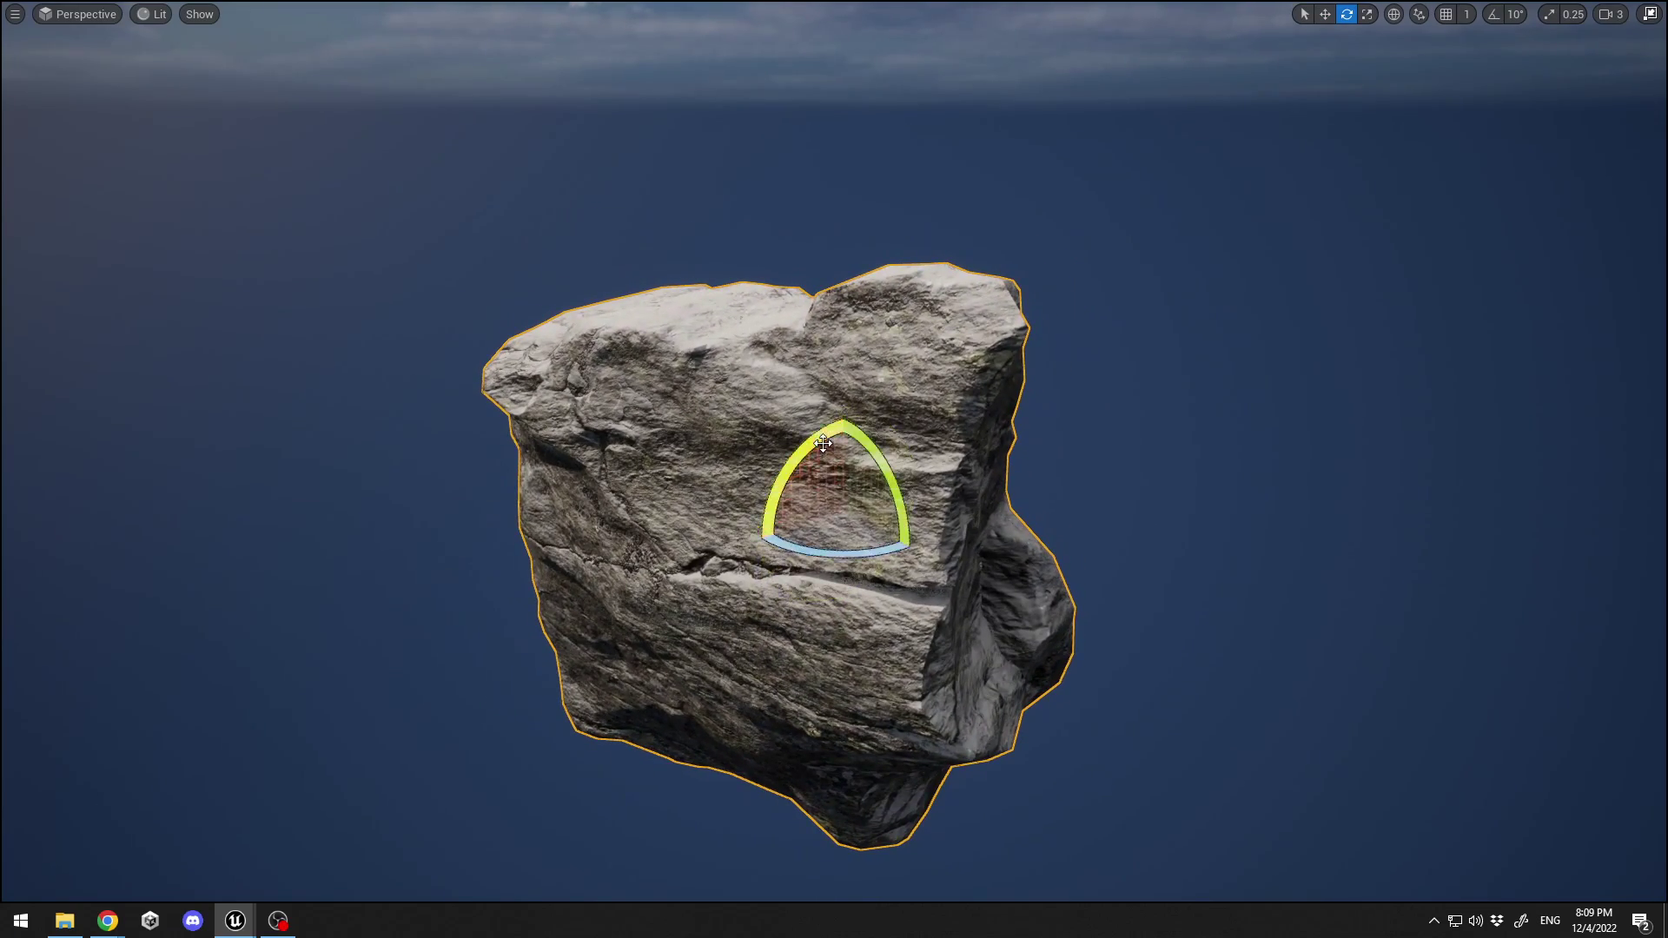
pyautogui.press('a')
pyautogui.moveTo(823, 443); pyautogui.dragTo(812, 449, button='right')
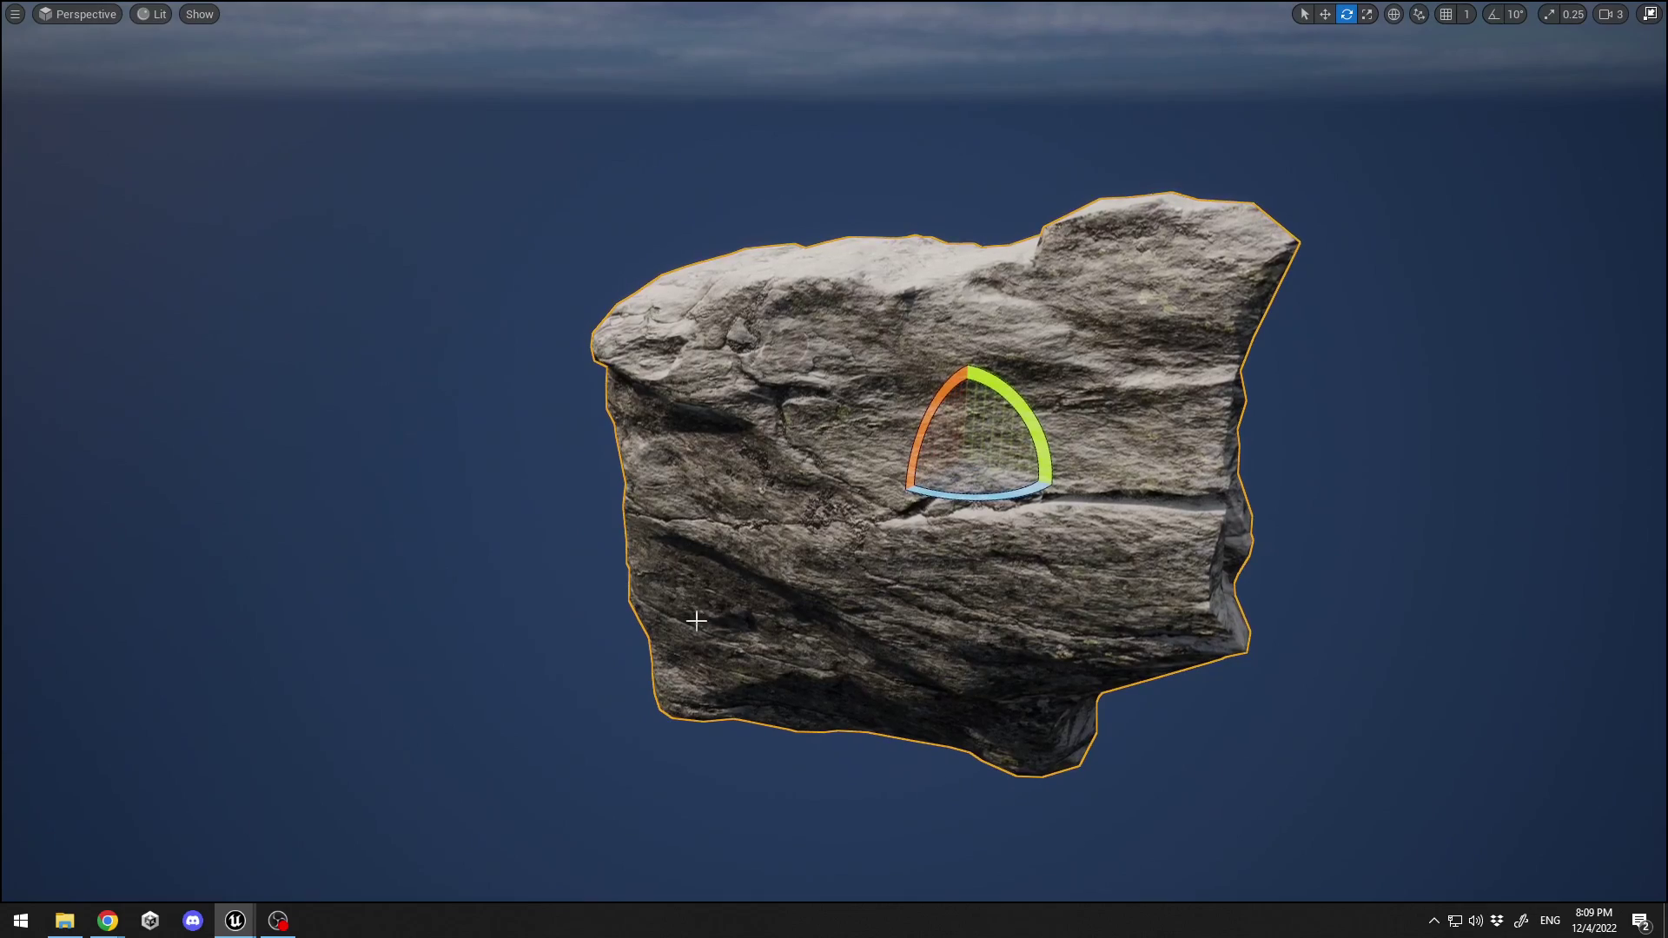
pyautogui.press('w')
pyautogui.moveTo(1097, 510); pyautogui.dragTo(973, 429, button='right')
pyautogui.press('e')
pyautogui.press('s')
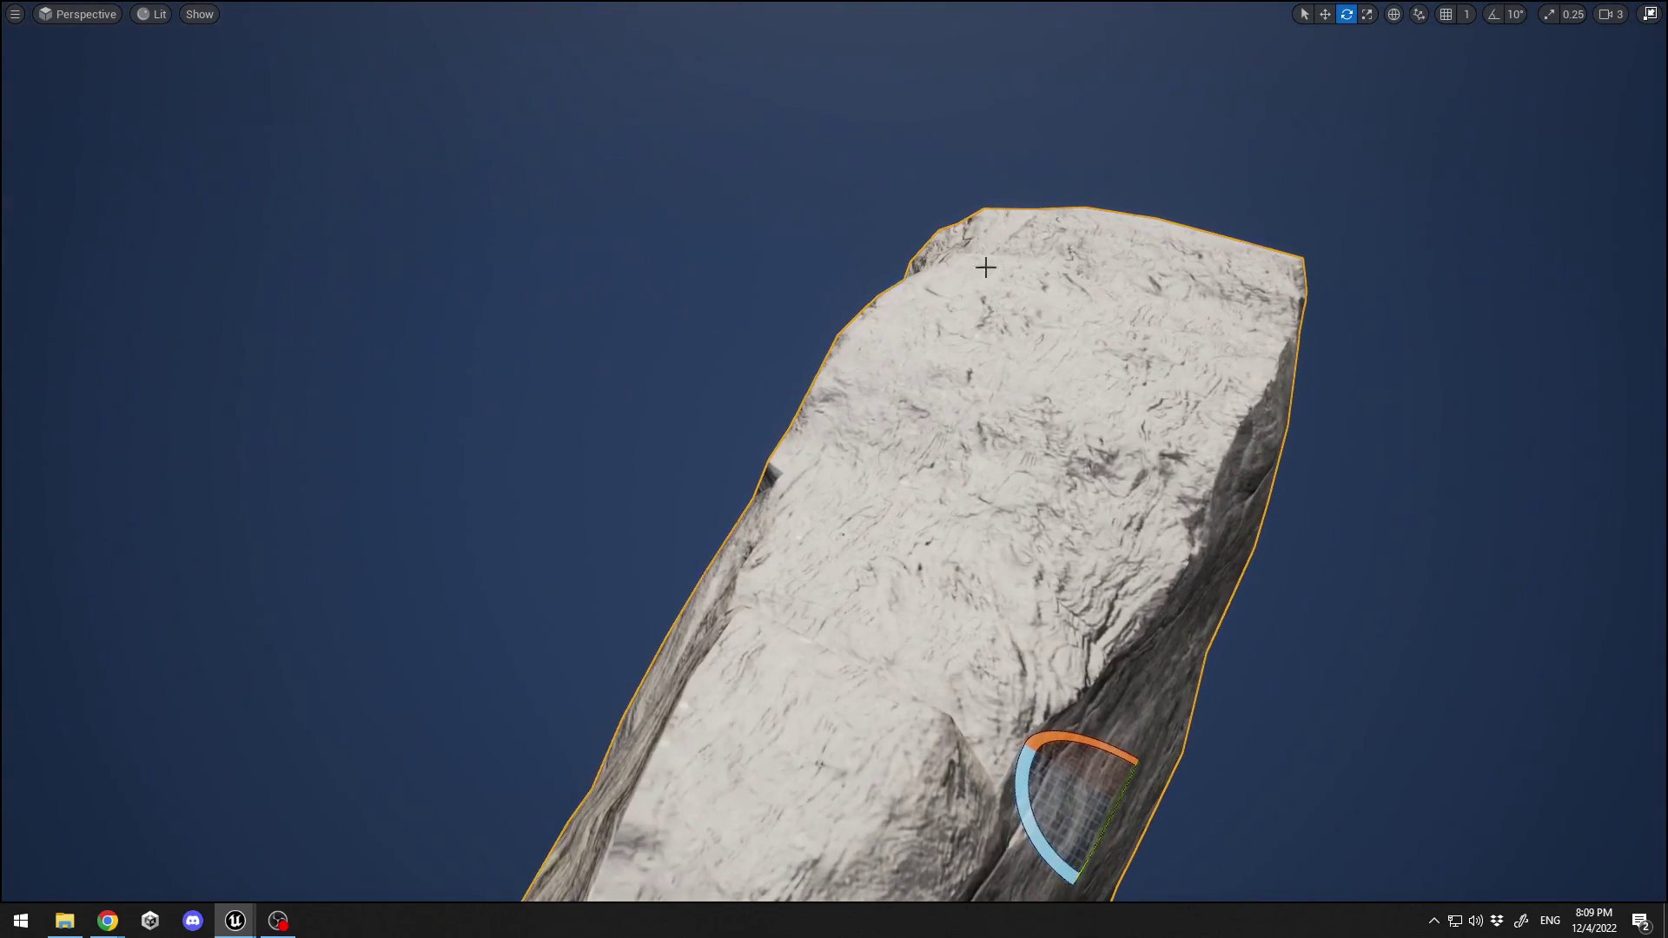
pyautogui.moveTo(1000, 578); pyautogui.dragTo(799, 334, button='right')
pyautogui.keyDown('alt'); pyautogui.moveTo(800, 333); pyautogui.dragTo(904, 406); pyautogui.keyUp('alt')
pyautogui.keyDown('alt'); pyautogui.moveTo(1022, 510); pyautogui.dragTo(619, 47); pyautogui.keyUp('alt')
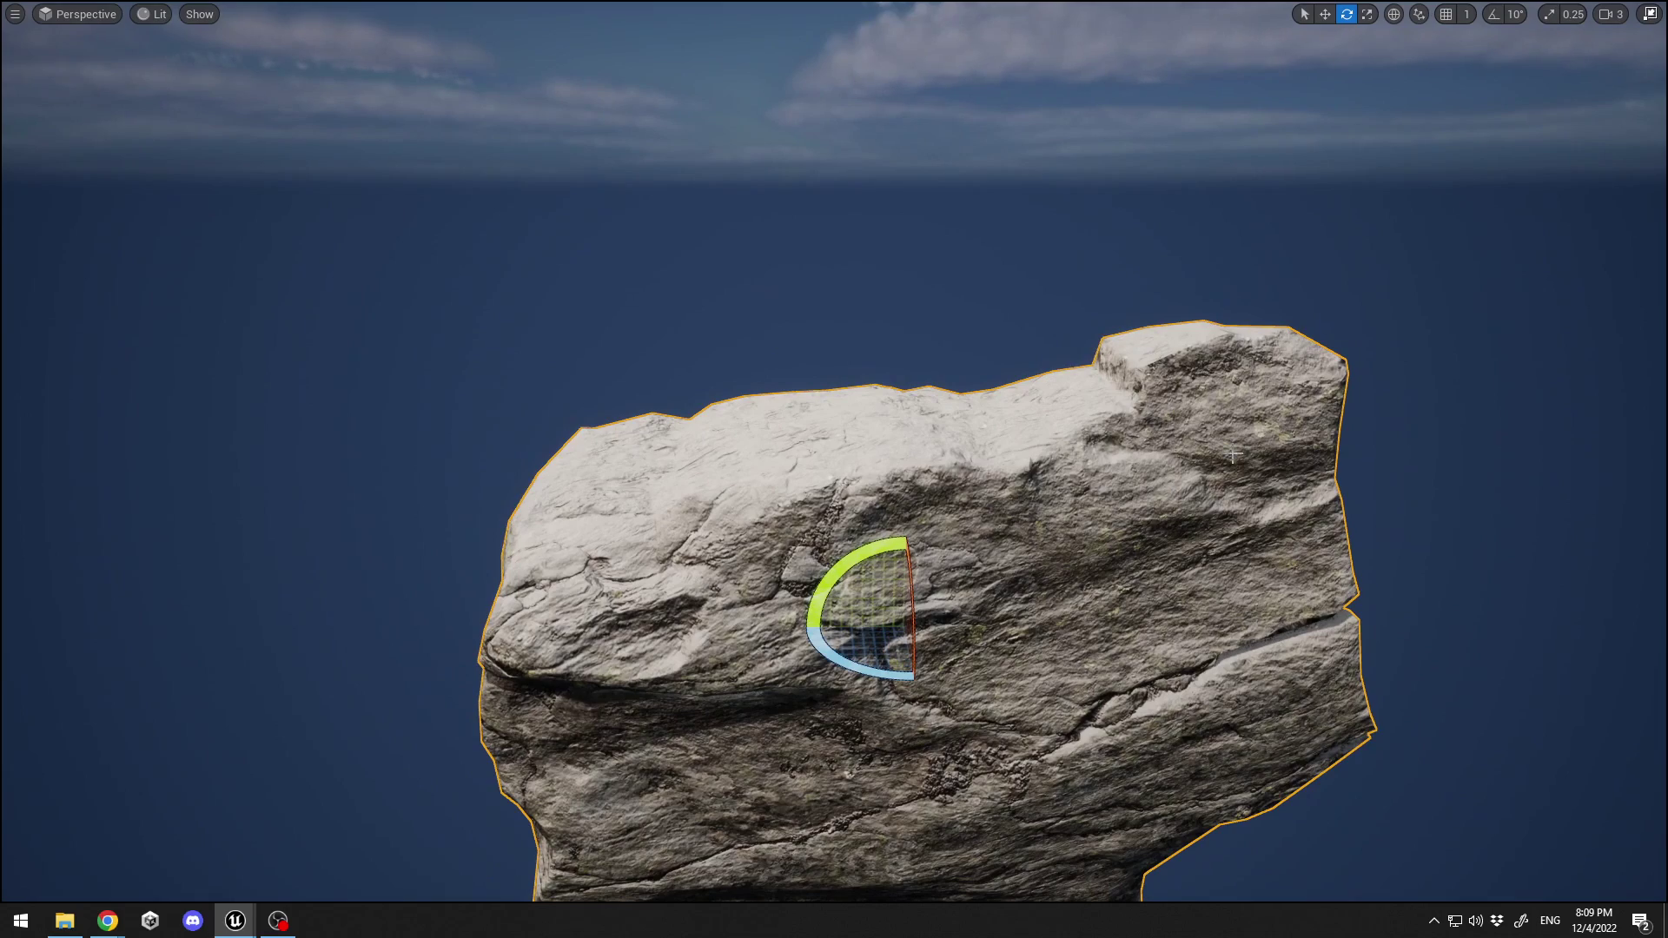
# Step: Rotate the boulder further about different axes to test the world-aligned snow at other orientations
pyautogui.moveTo(830, 360); pyautogui.dragTo(829, 361, button='middle')
pyautogui.moveTo(994, 483); pyautogui.dragTo(1025, 460)
pyautogui.moveTo(1156, 566); pyautogui.dragTo(1056, 640)
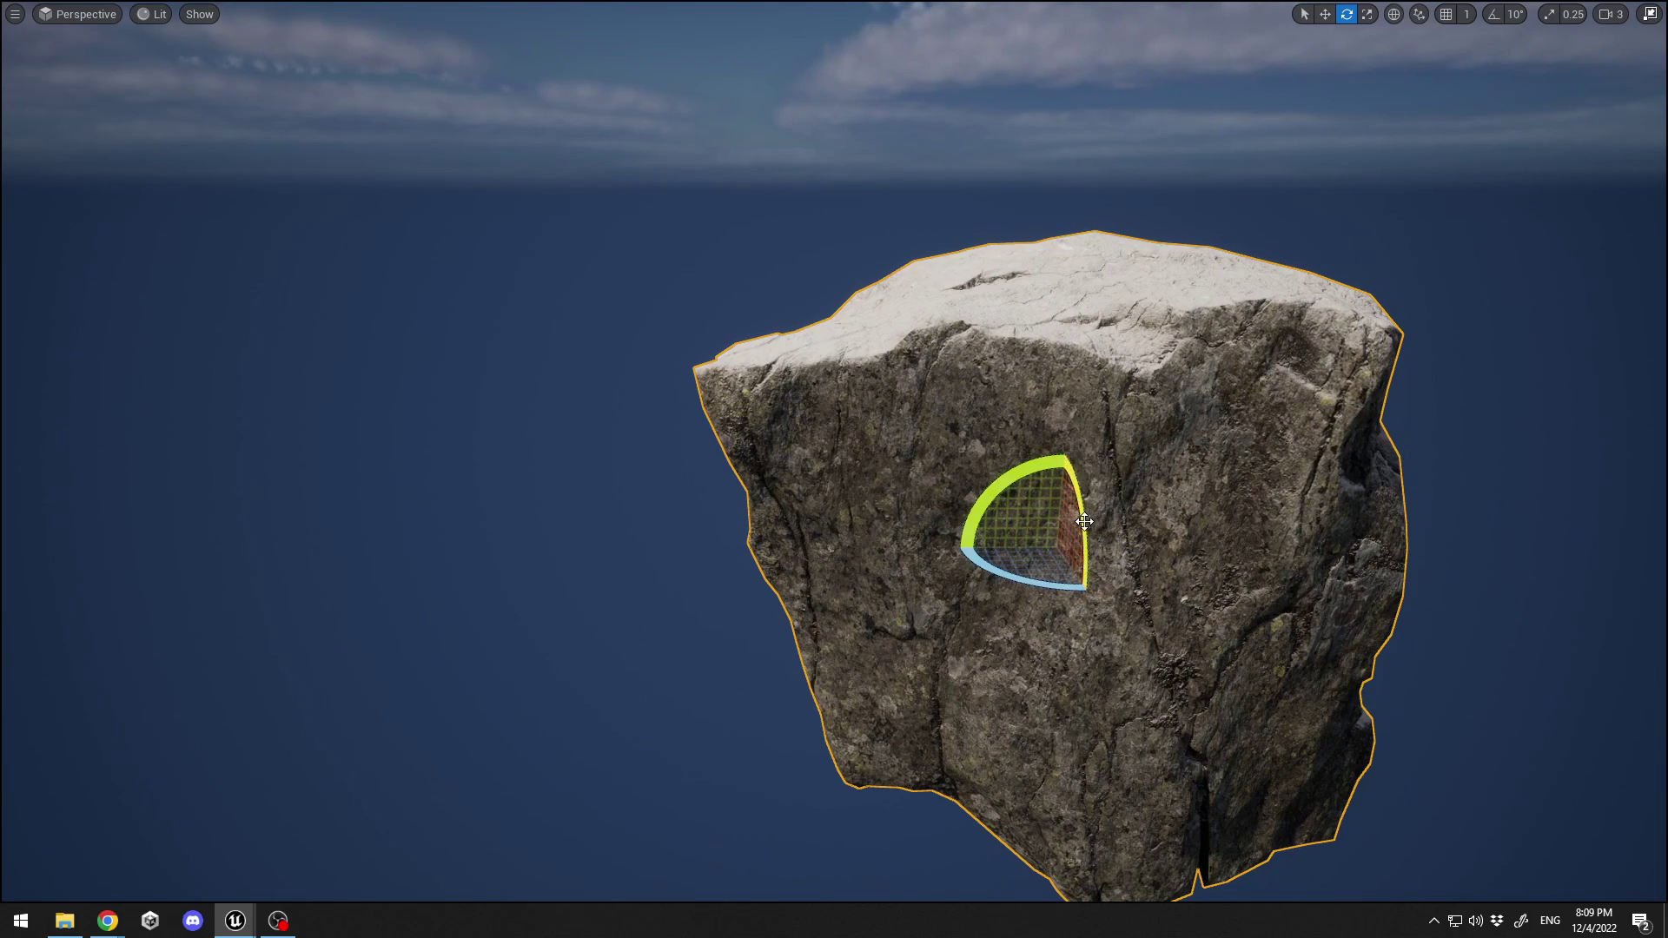
pyautogui.moveTo(1085, 521); pyautogui.dragTo(1056, 445)
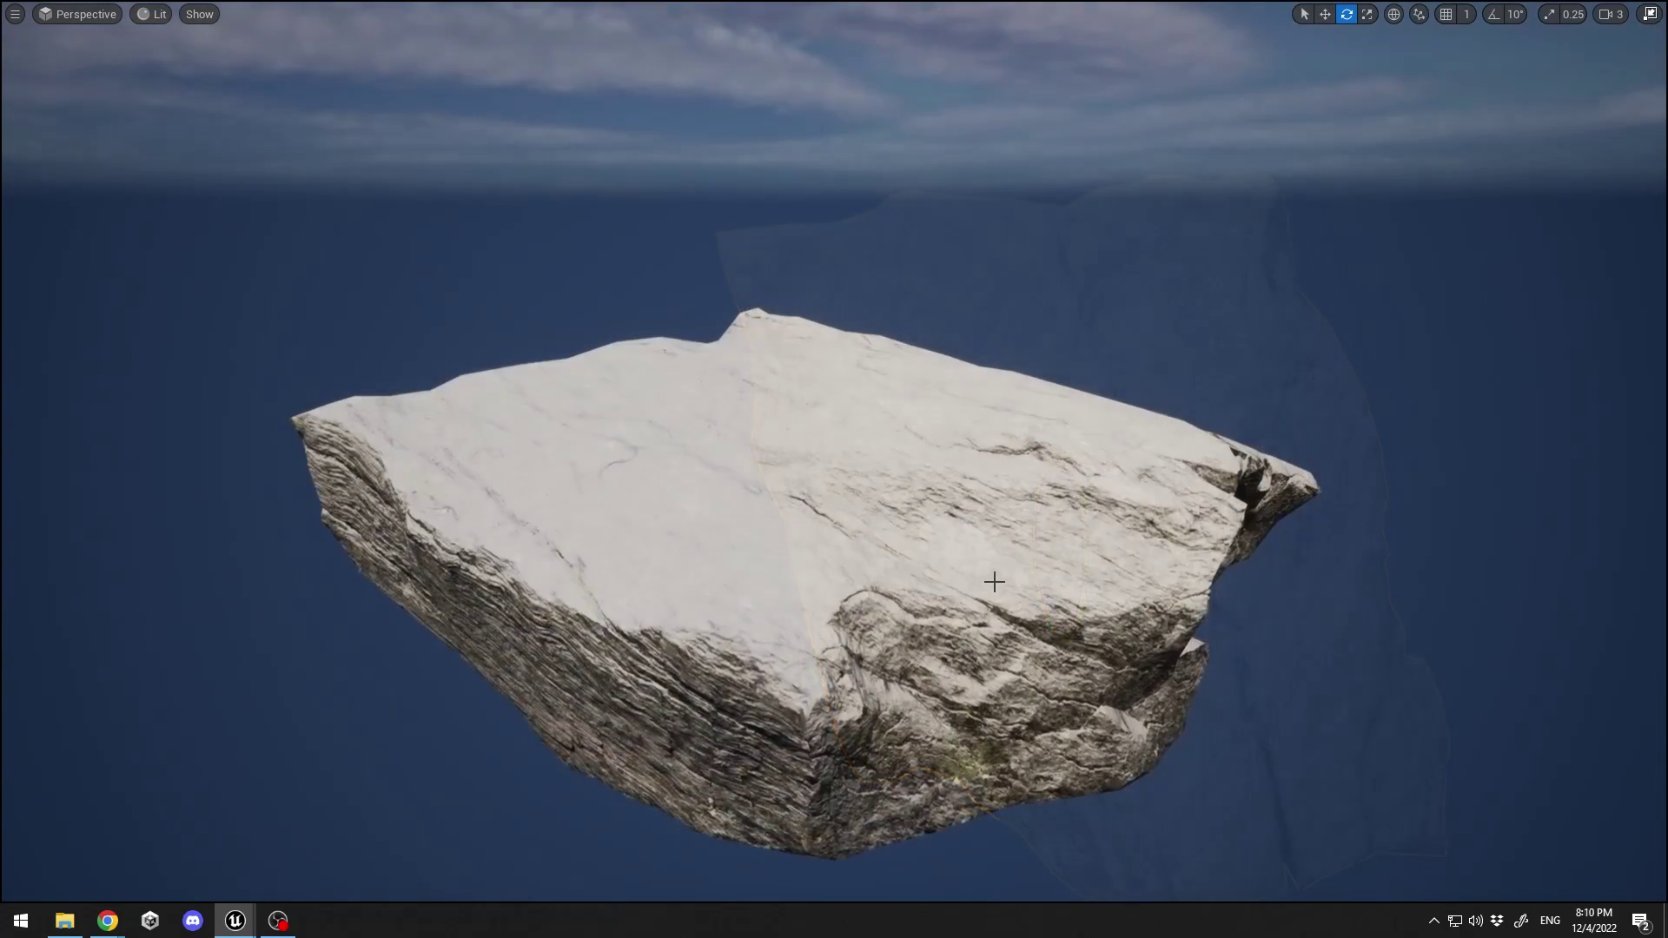
pyautogui.keyDown('alt'); pyautogui.moveTo(993, 582); pyautogui.dragTo(994, 582); pyautogui.keyUp('alt')
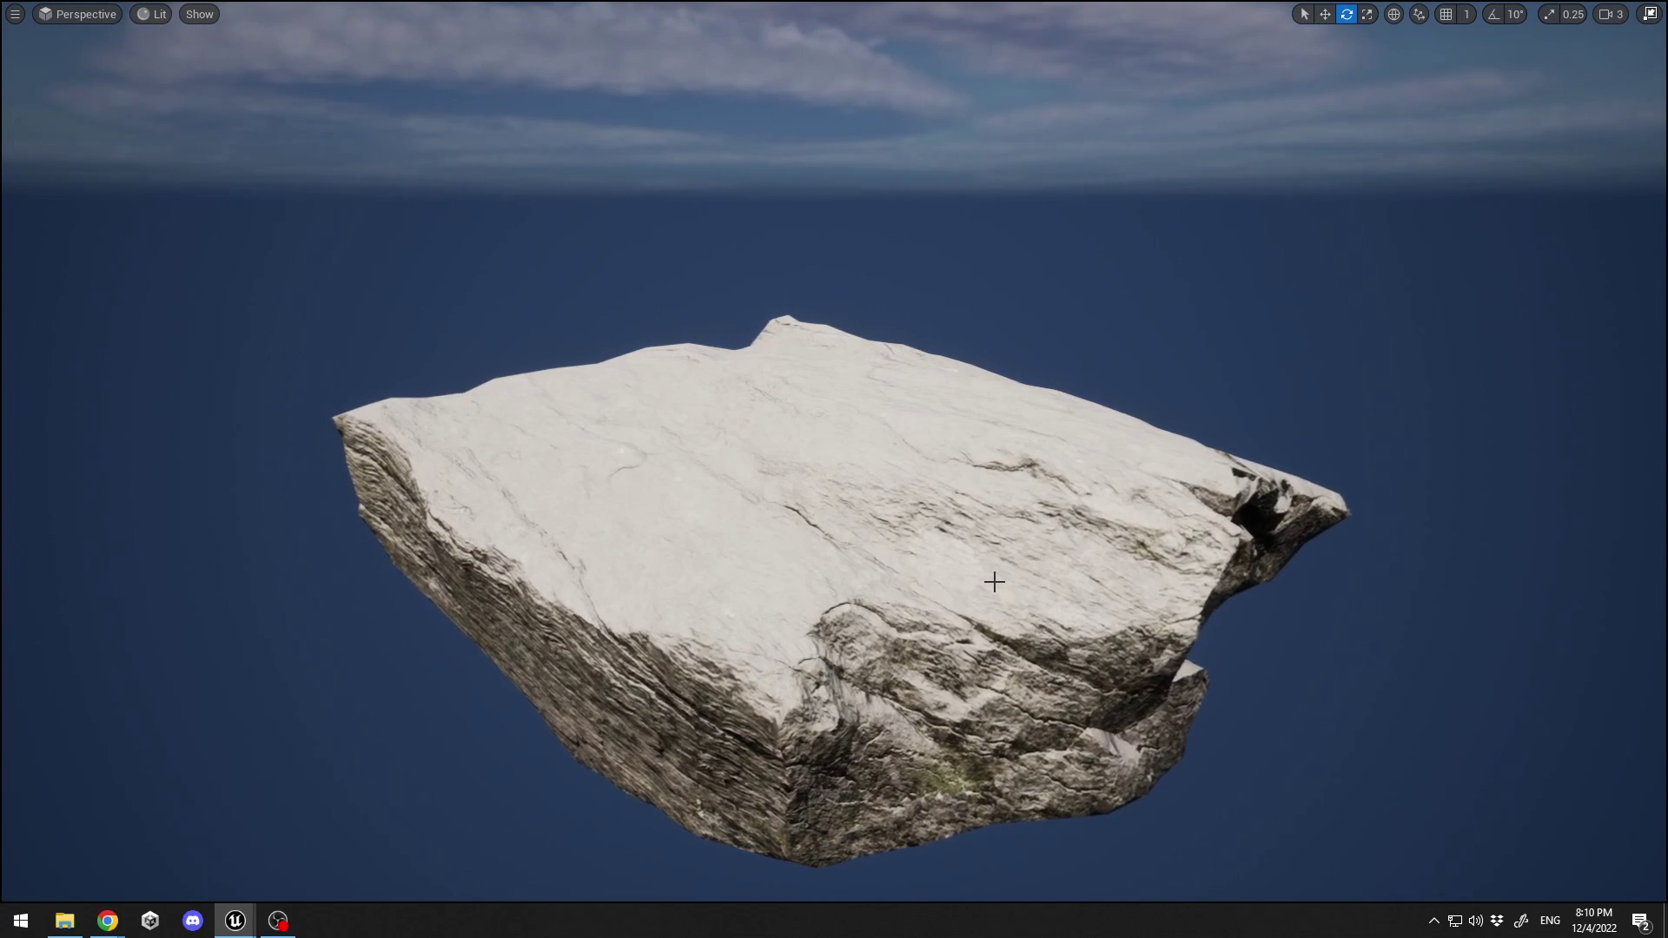